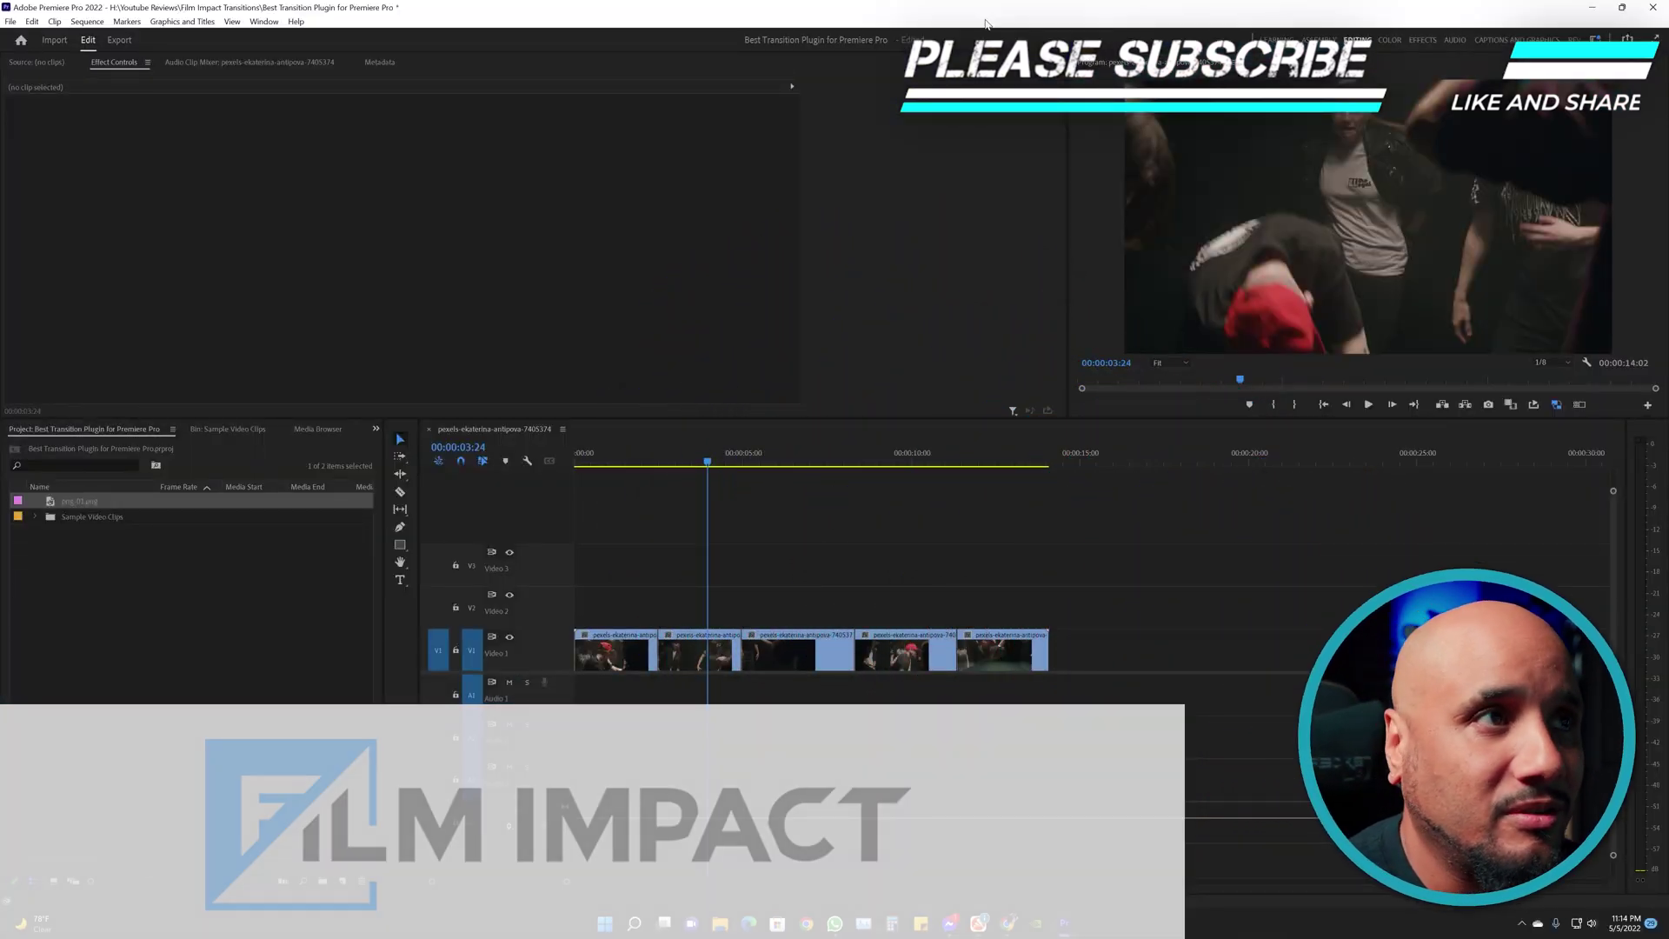
- Look inside the Sample Video Clips bin, and list the Video Transitions categories in the effects library
click(36, 518)
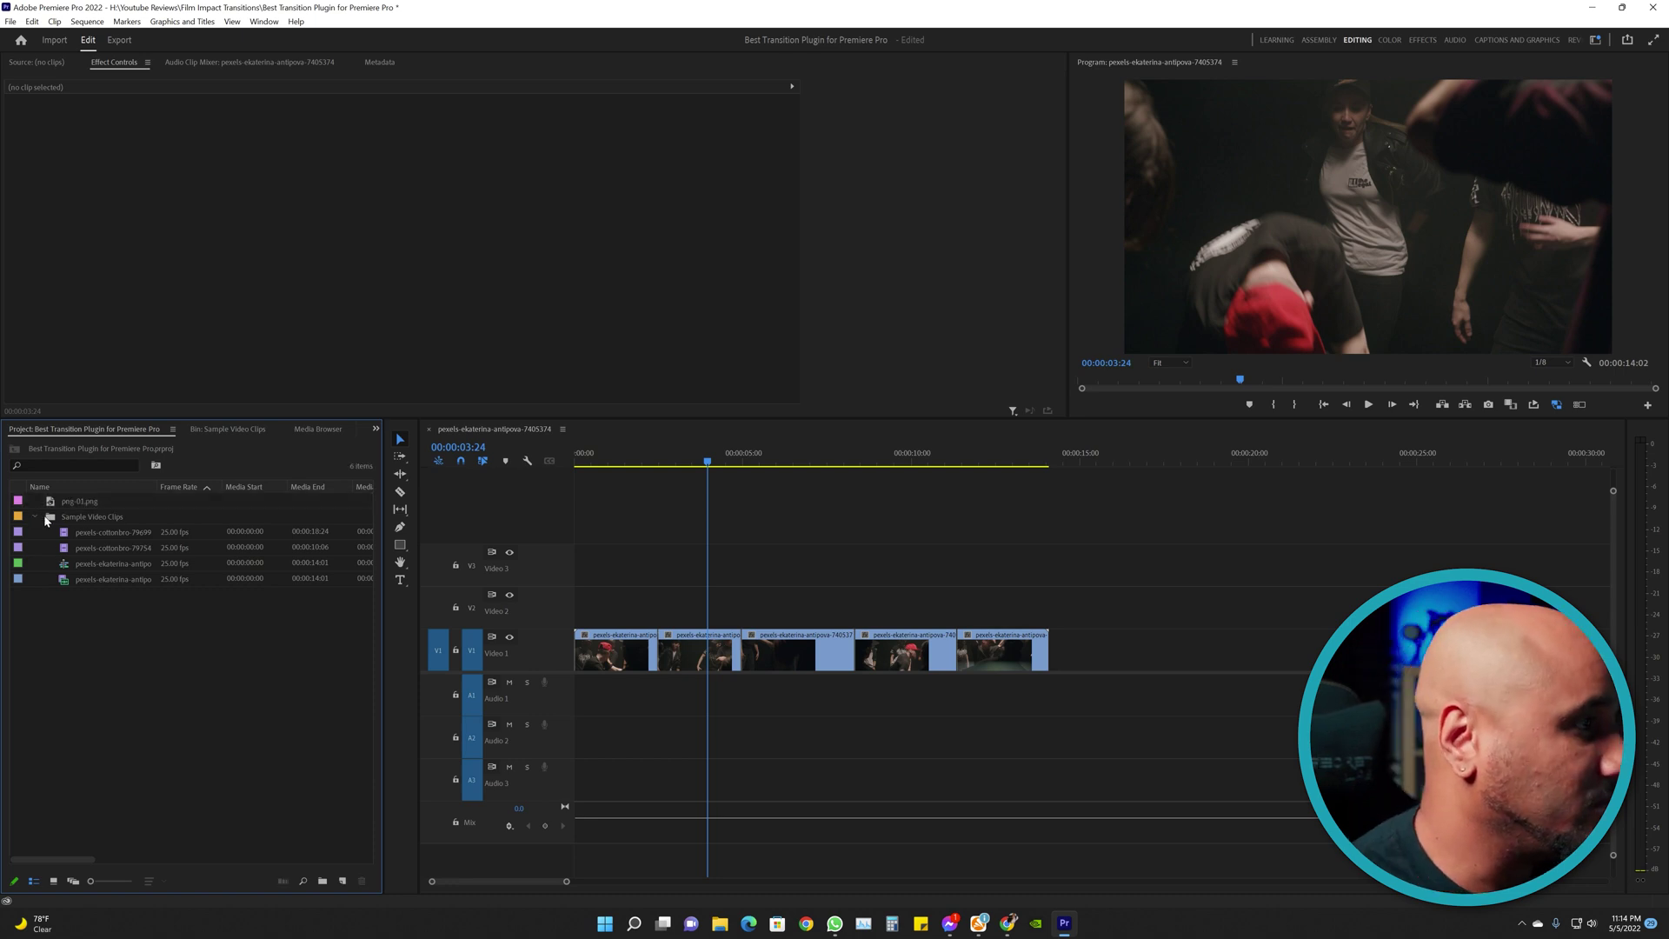
click(36, 517)
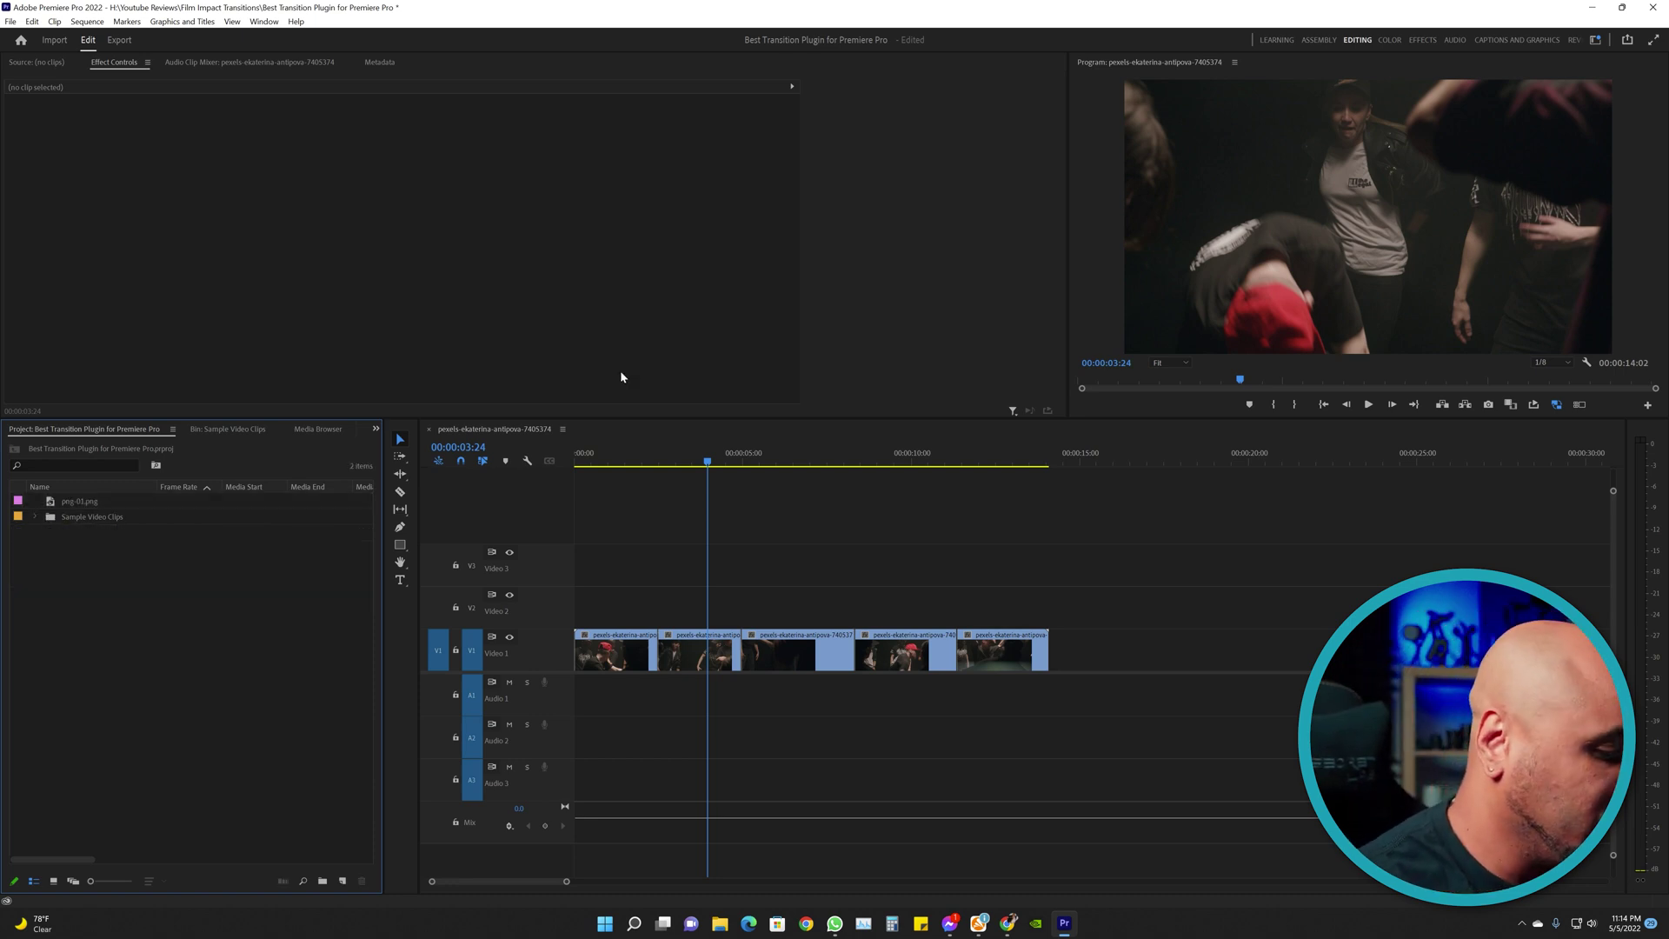
key(shift+7)
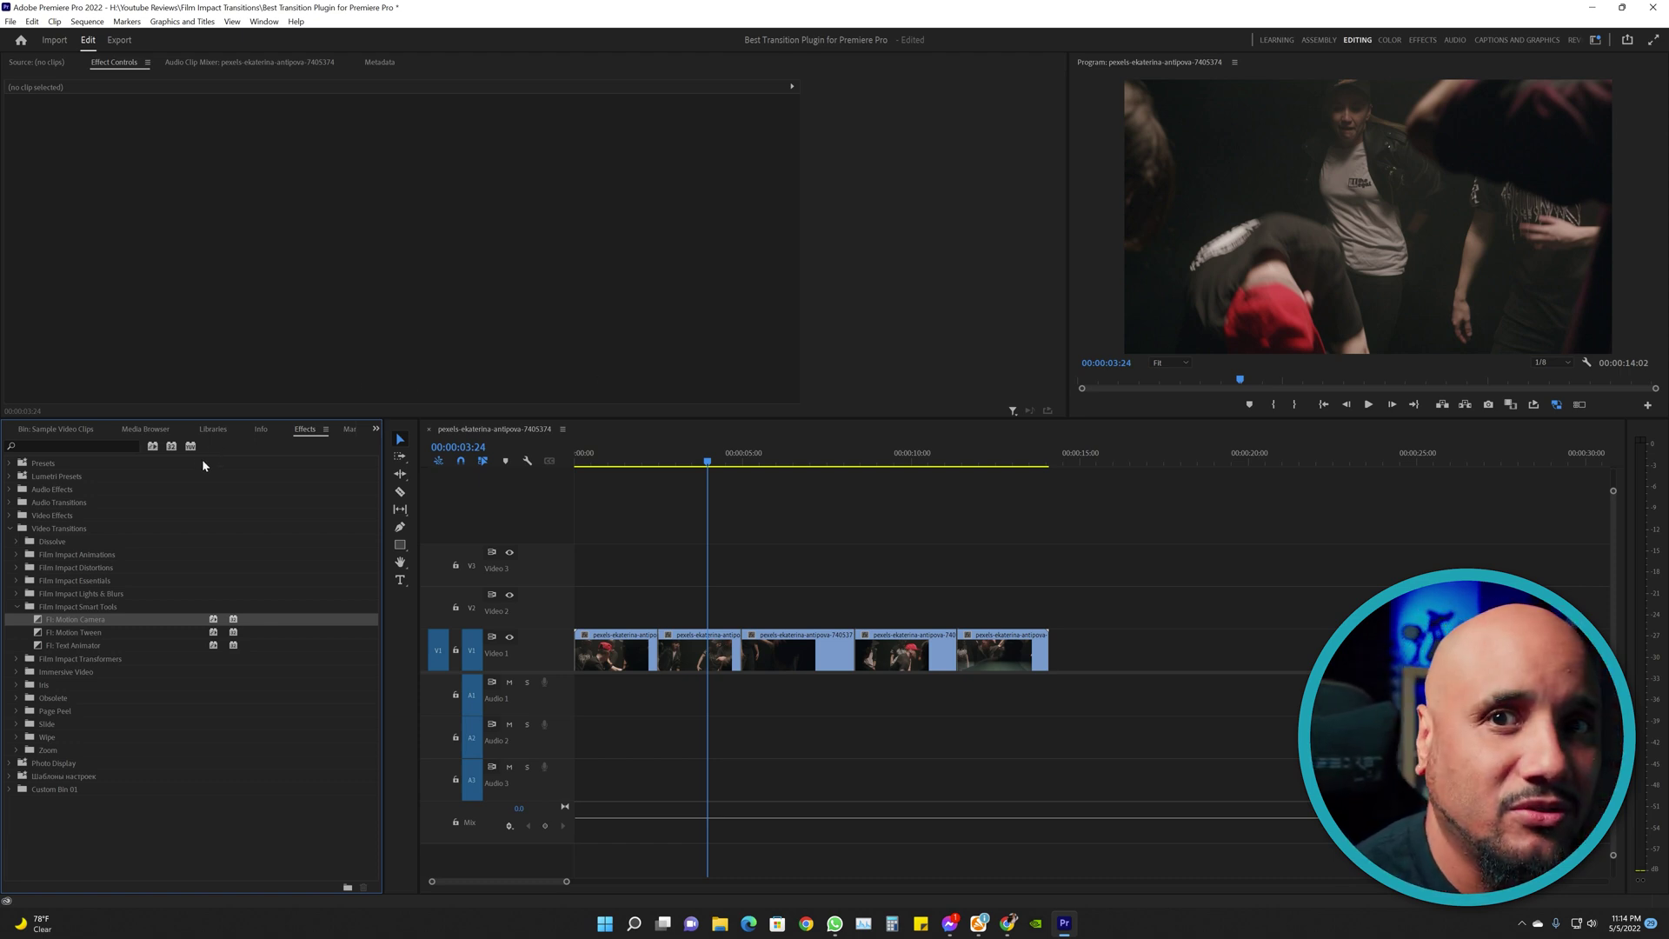
click(10, 528)
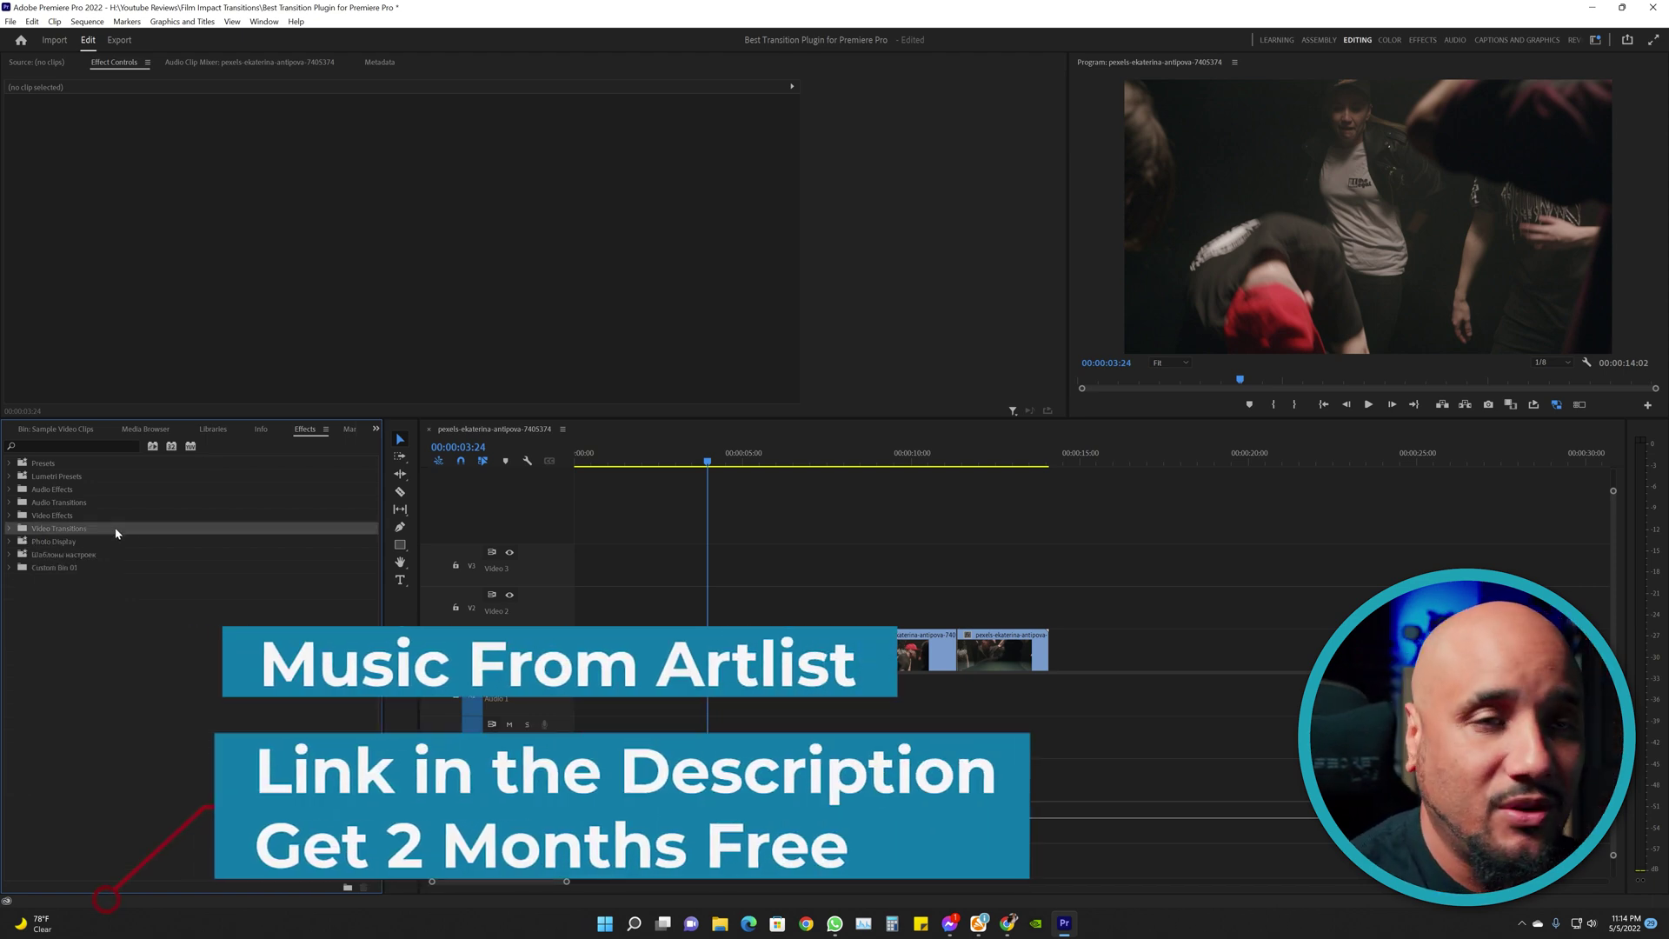
click(10, 528)
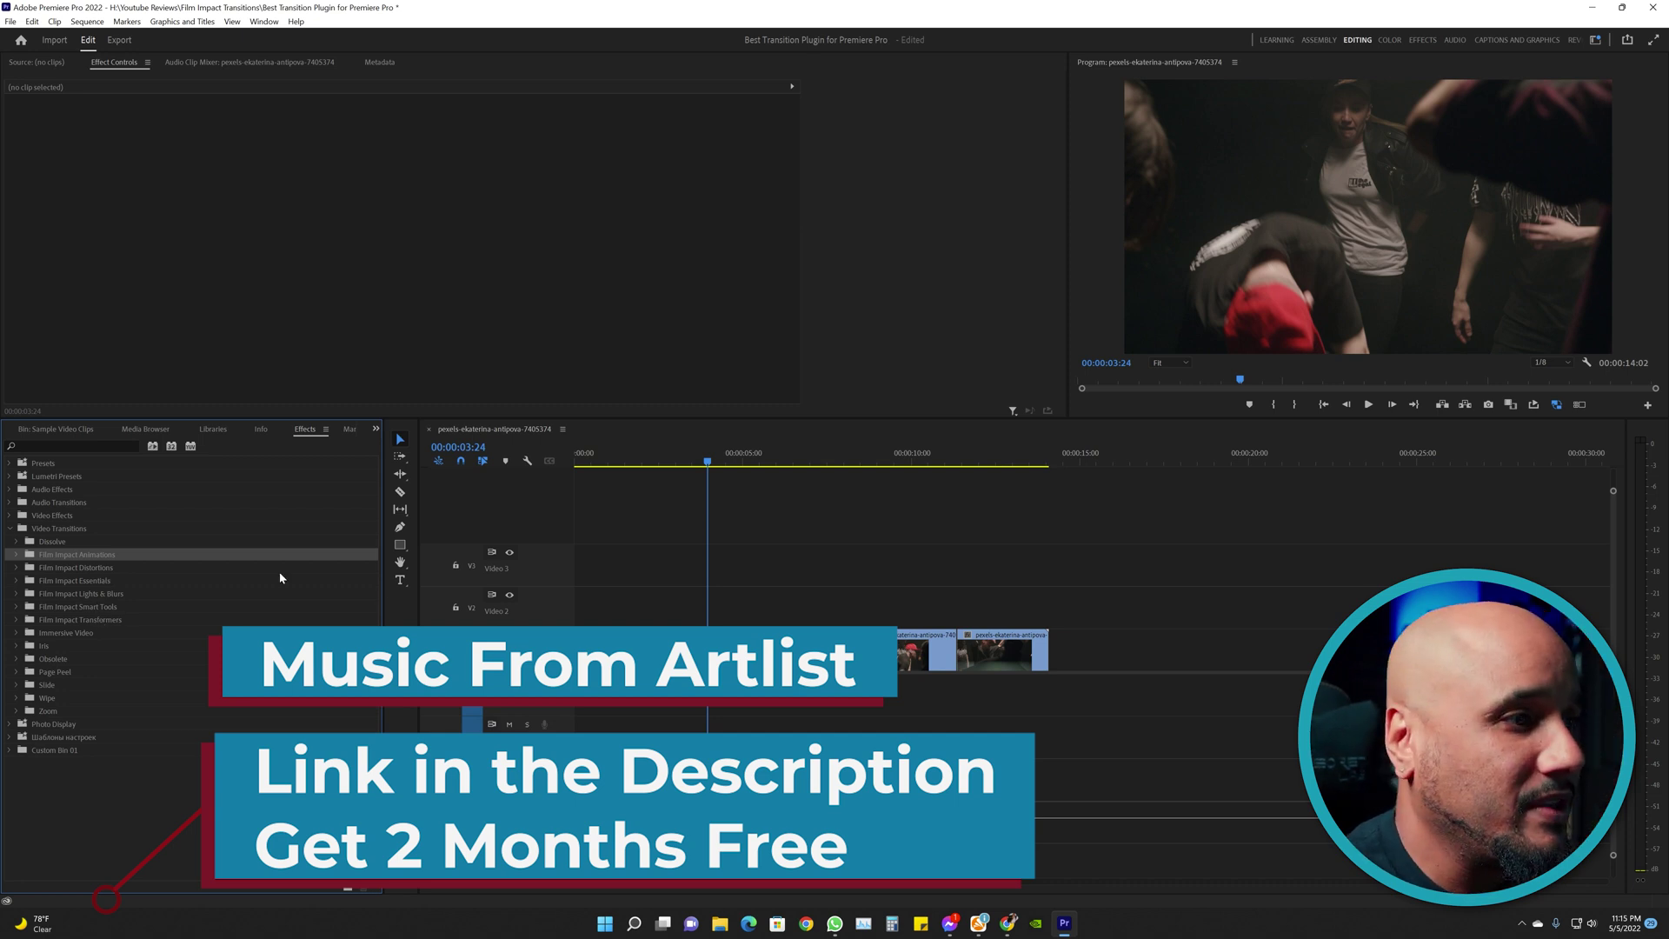
- Browse the Film Impact transition folders and apply FI: Blur Dissolve Impacts to the cut between the first and second clips
drag(643, 462, 660, 499)
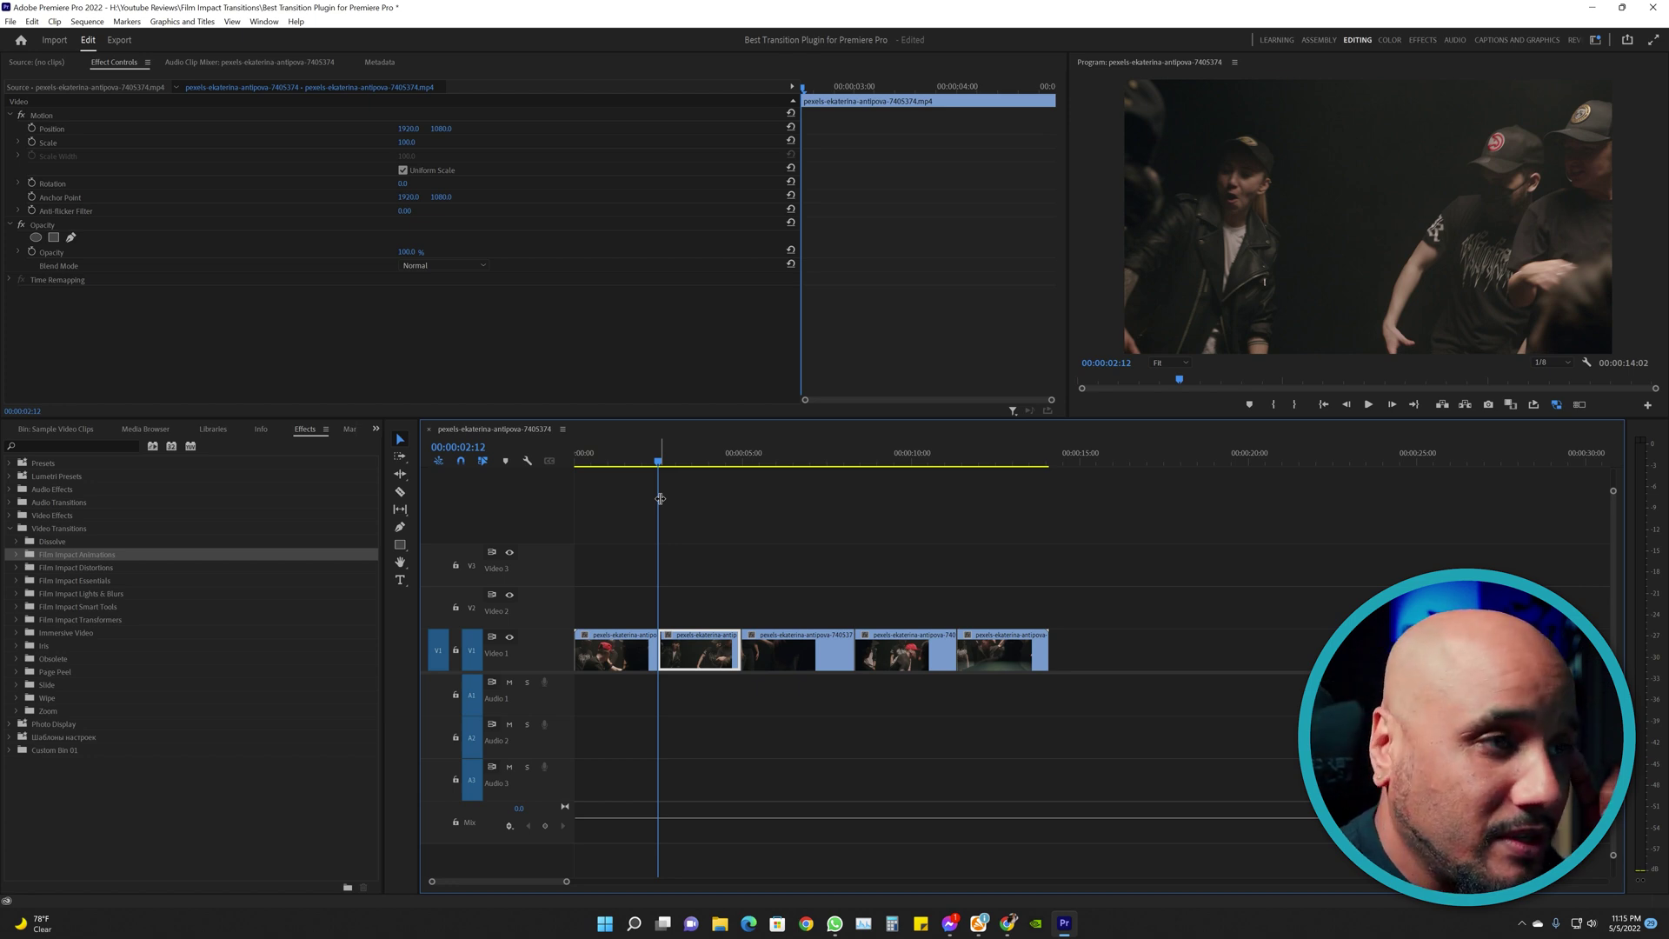
drag(661, 498, 640, 462)
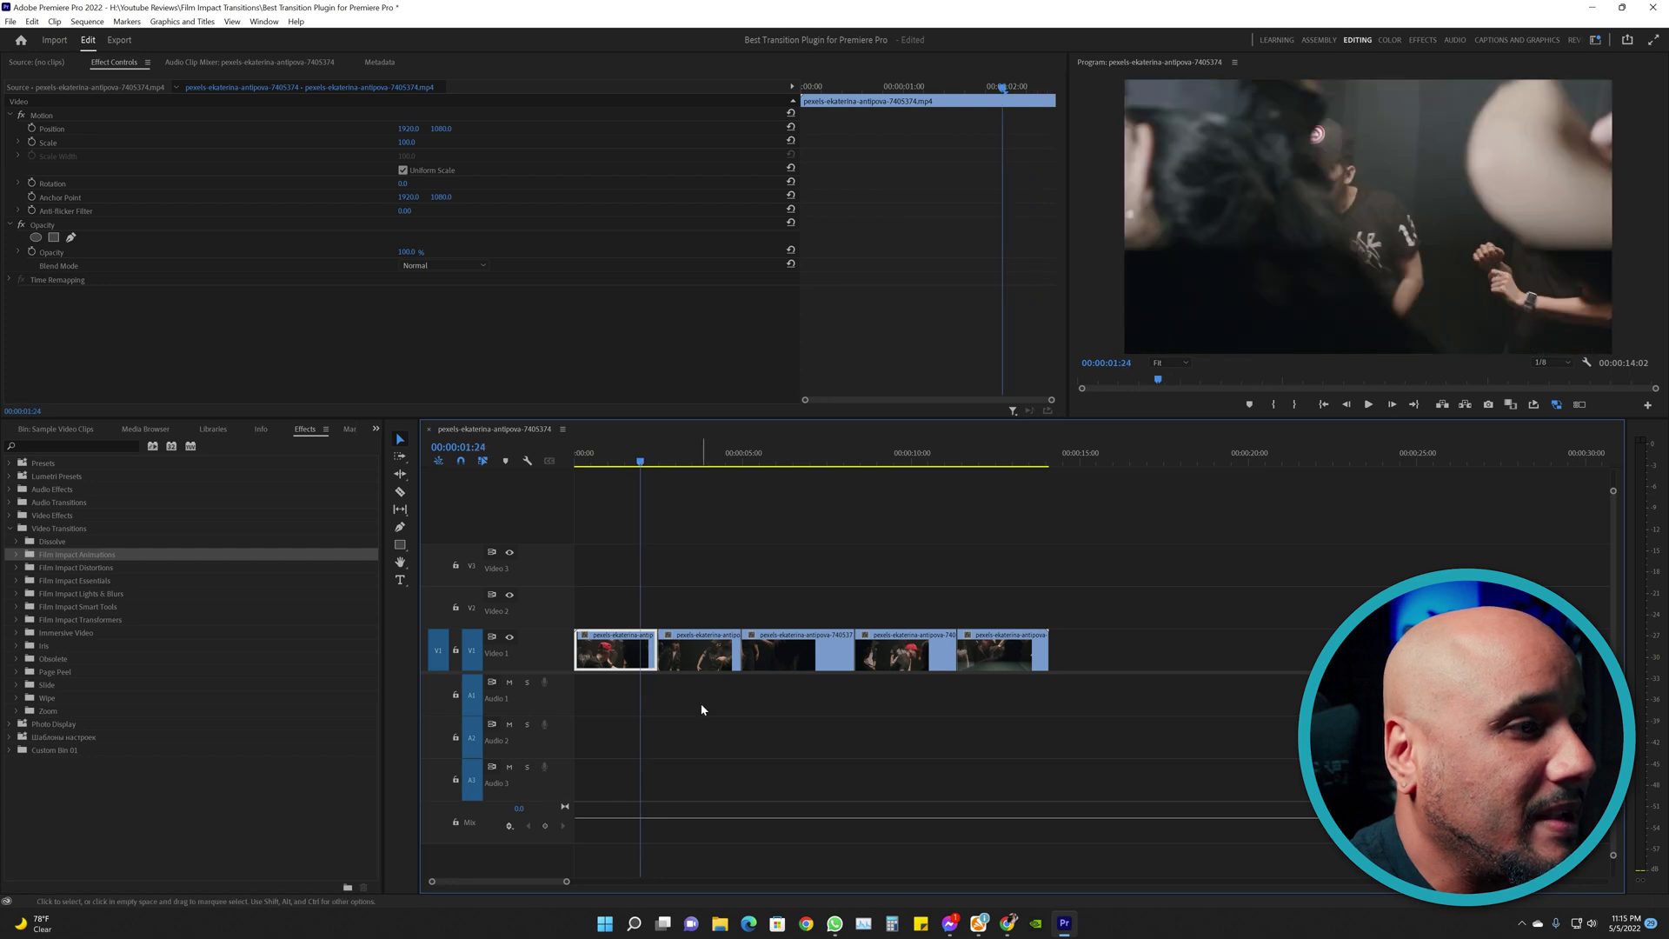
click(17, 555)
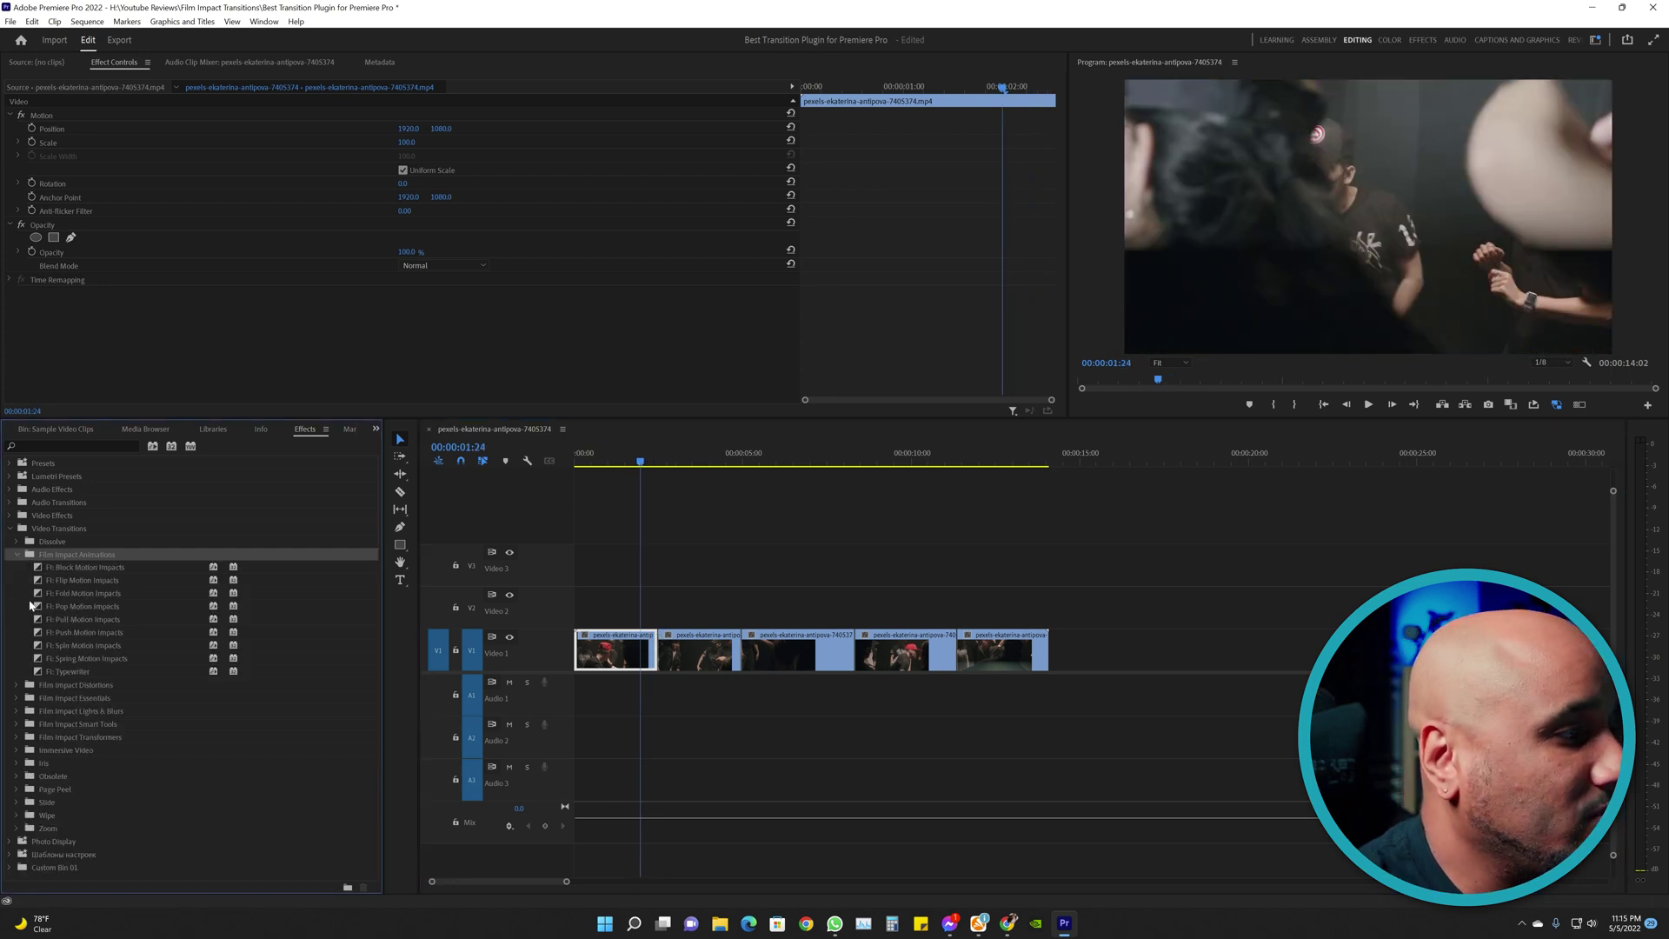
click(18, 686)
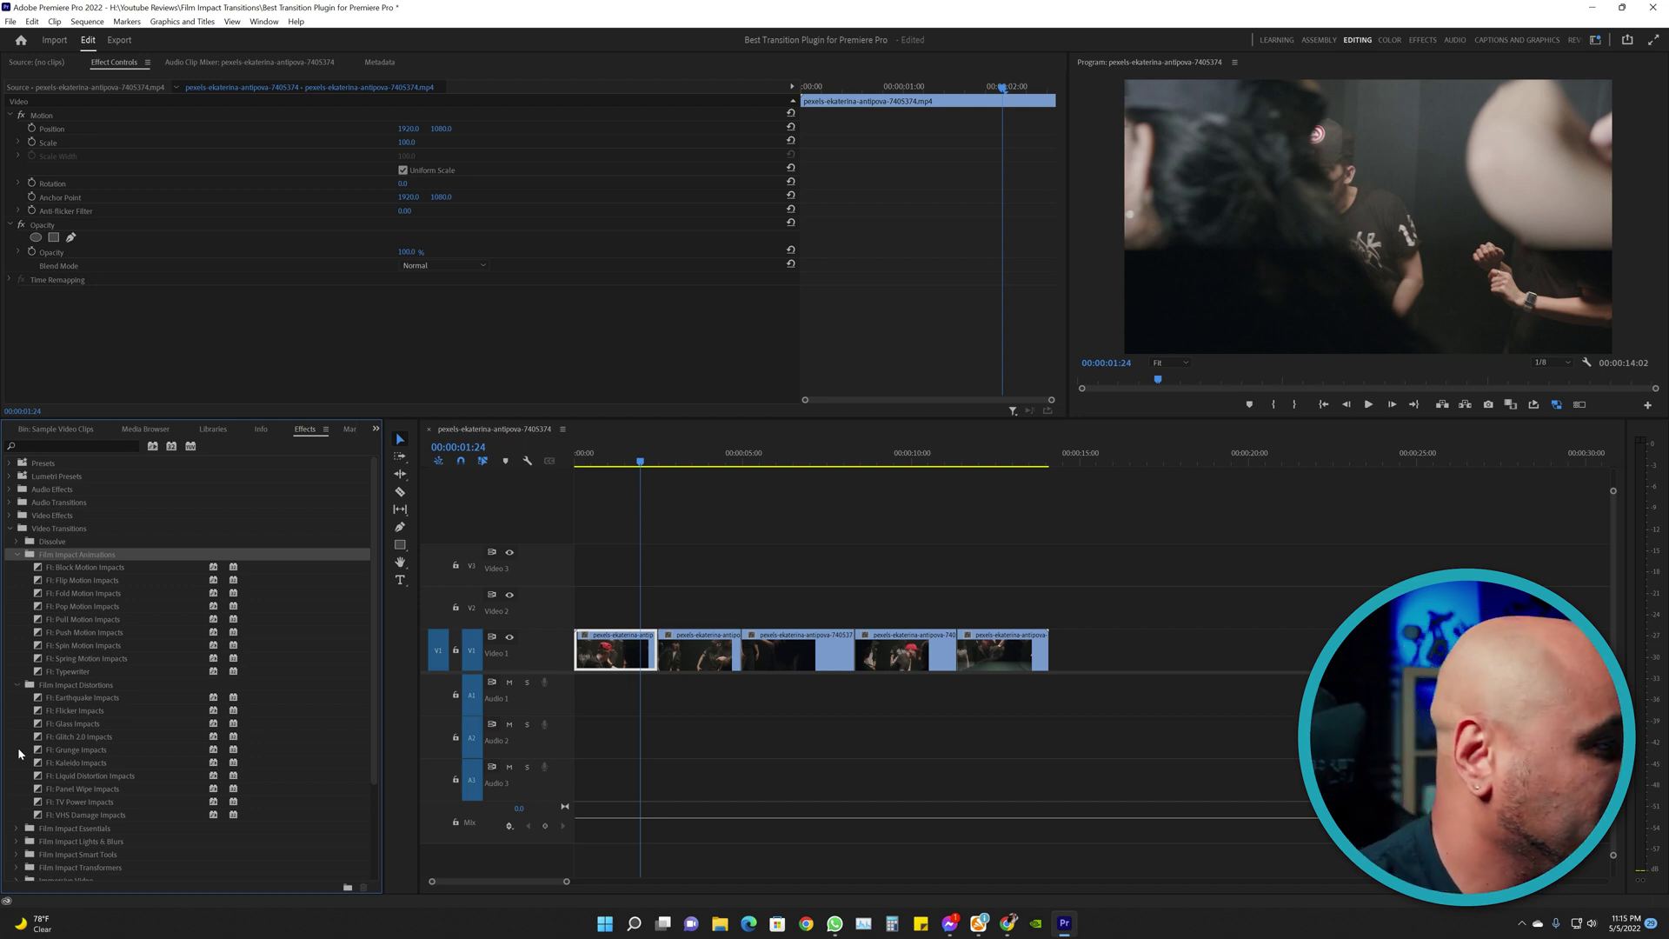
click(16, 828)
click(18, 686)
click(18, 554)
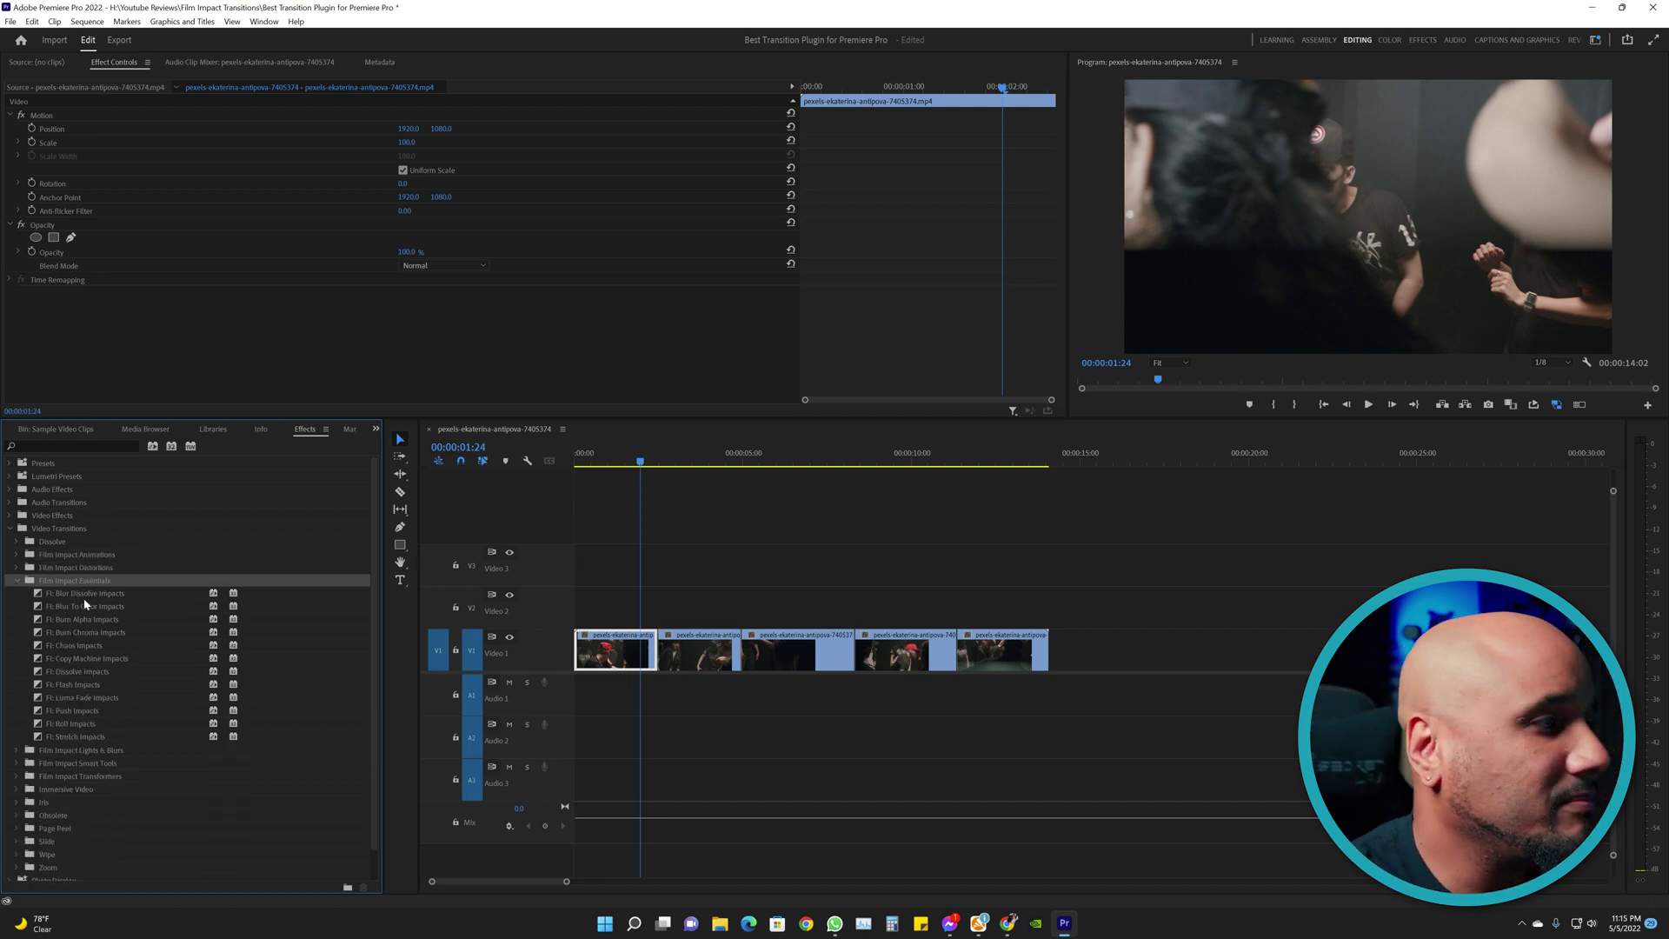
drag(77, 599, 647, 652)
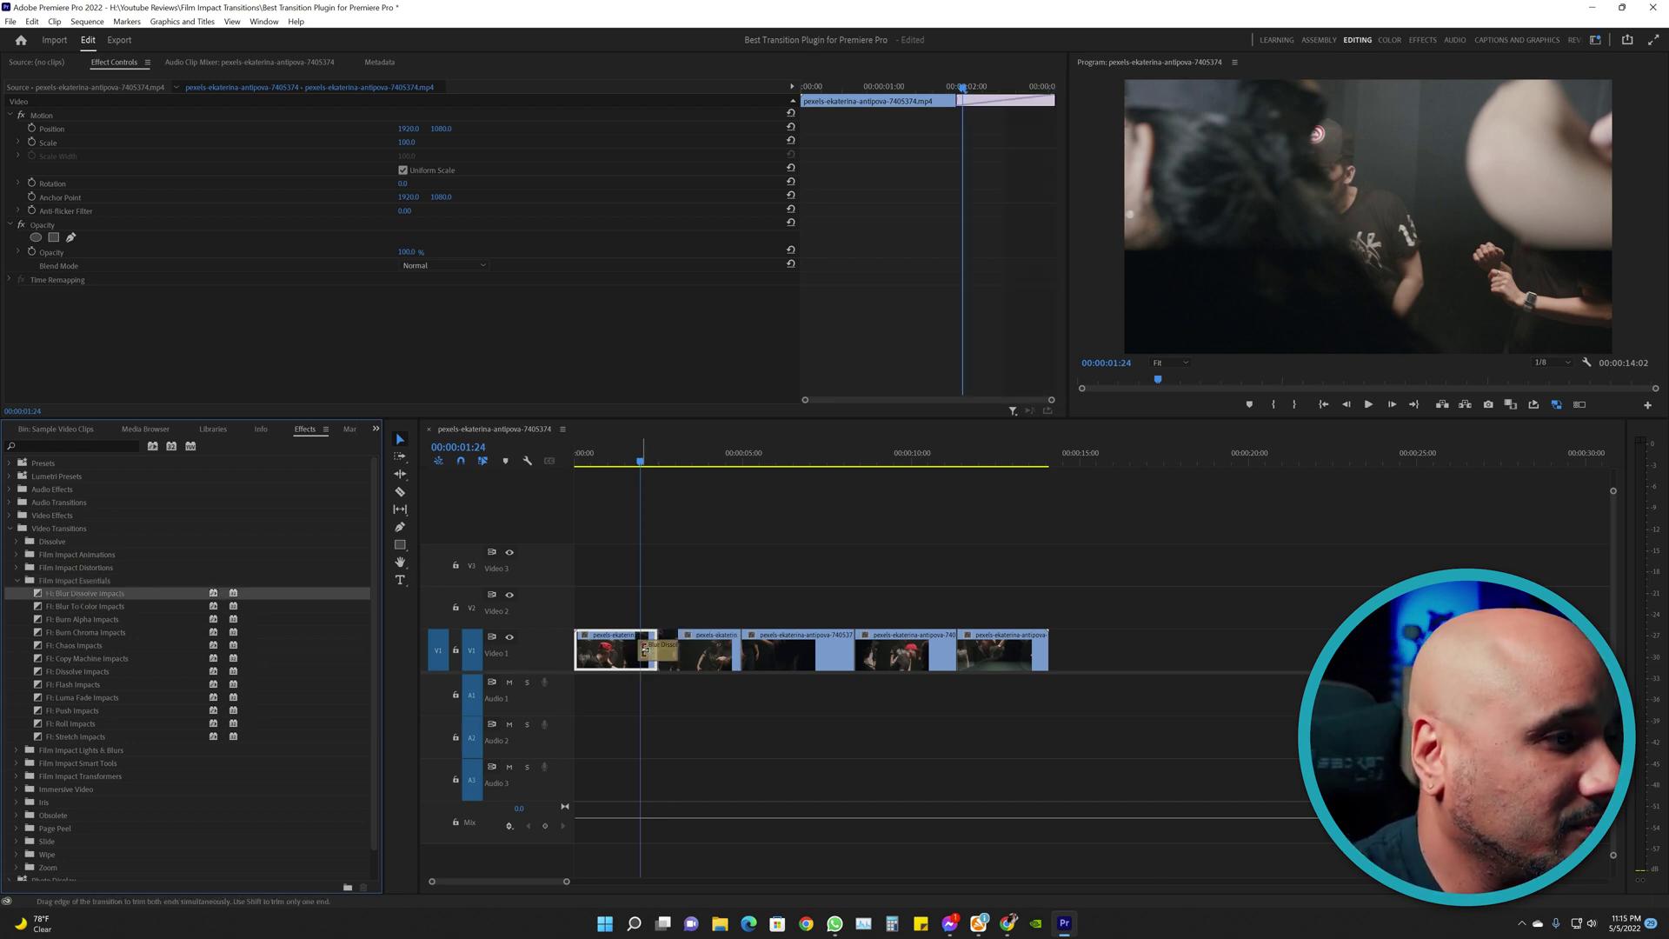
click(653, 650)
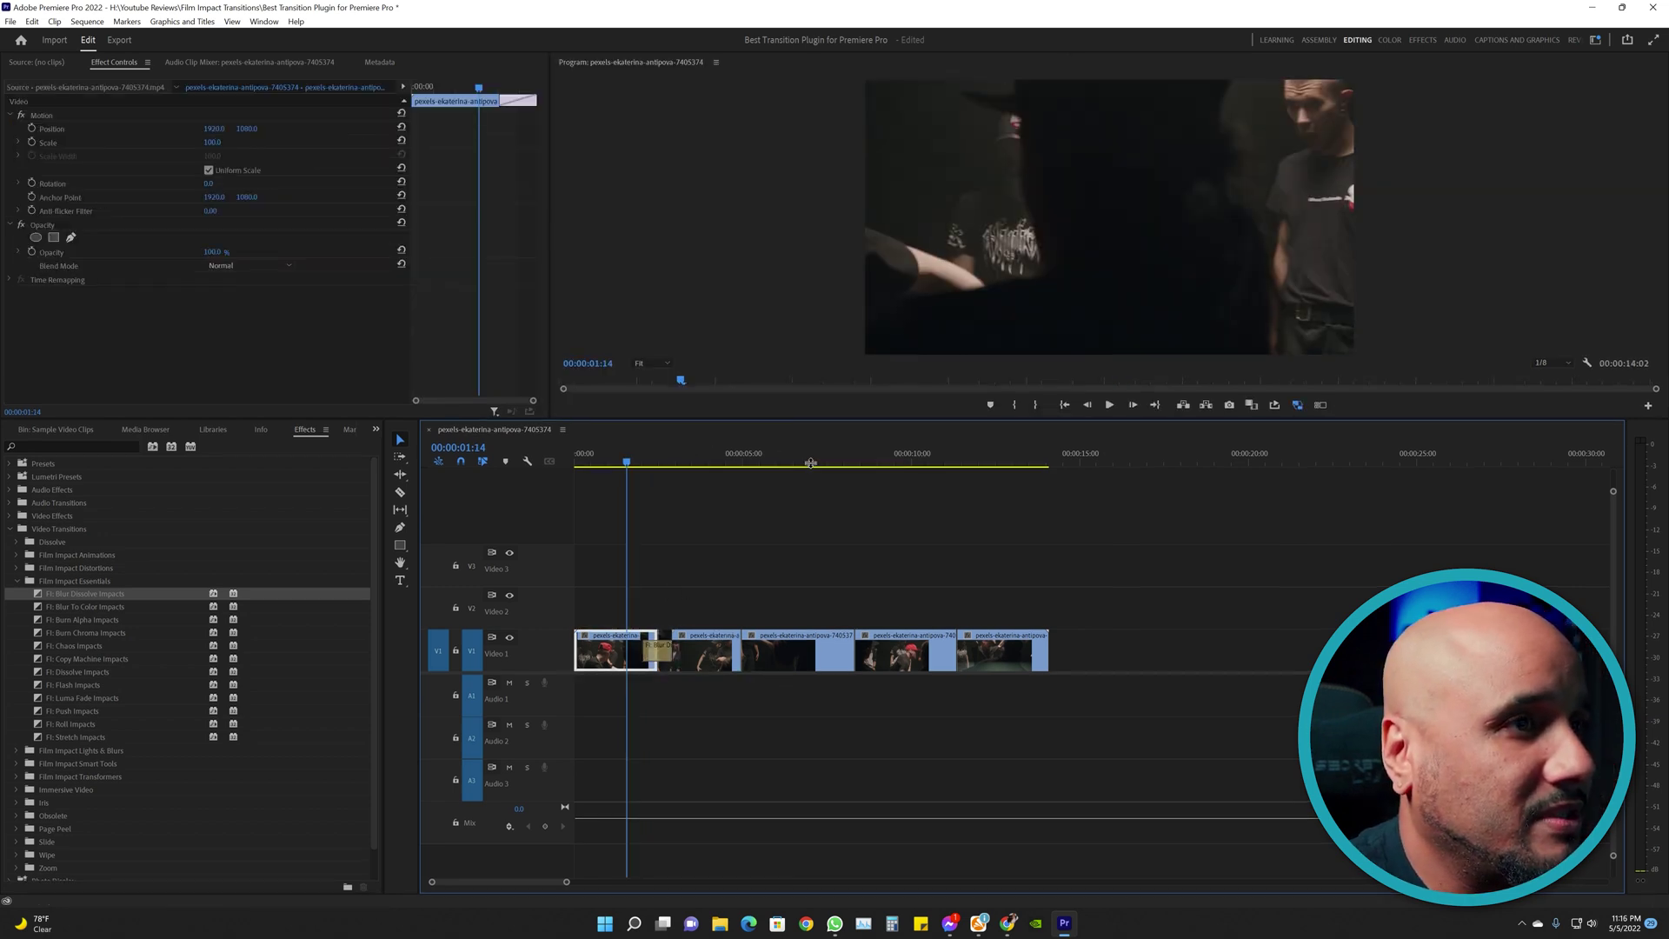
- Enlarge the program preview and play the sequence through the Blur Dissolve transition
drag(810, 419, 817, 537)
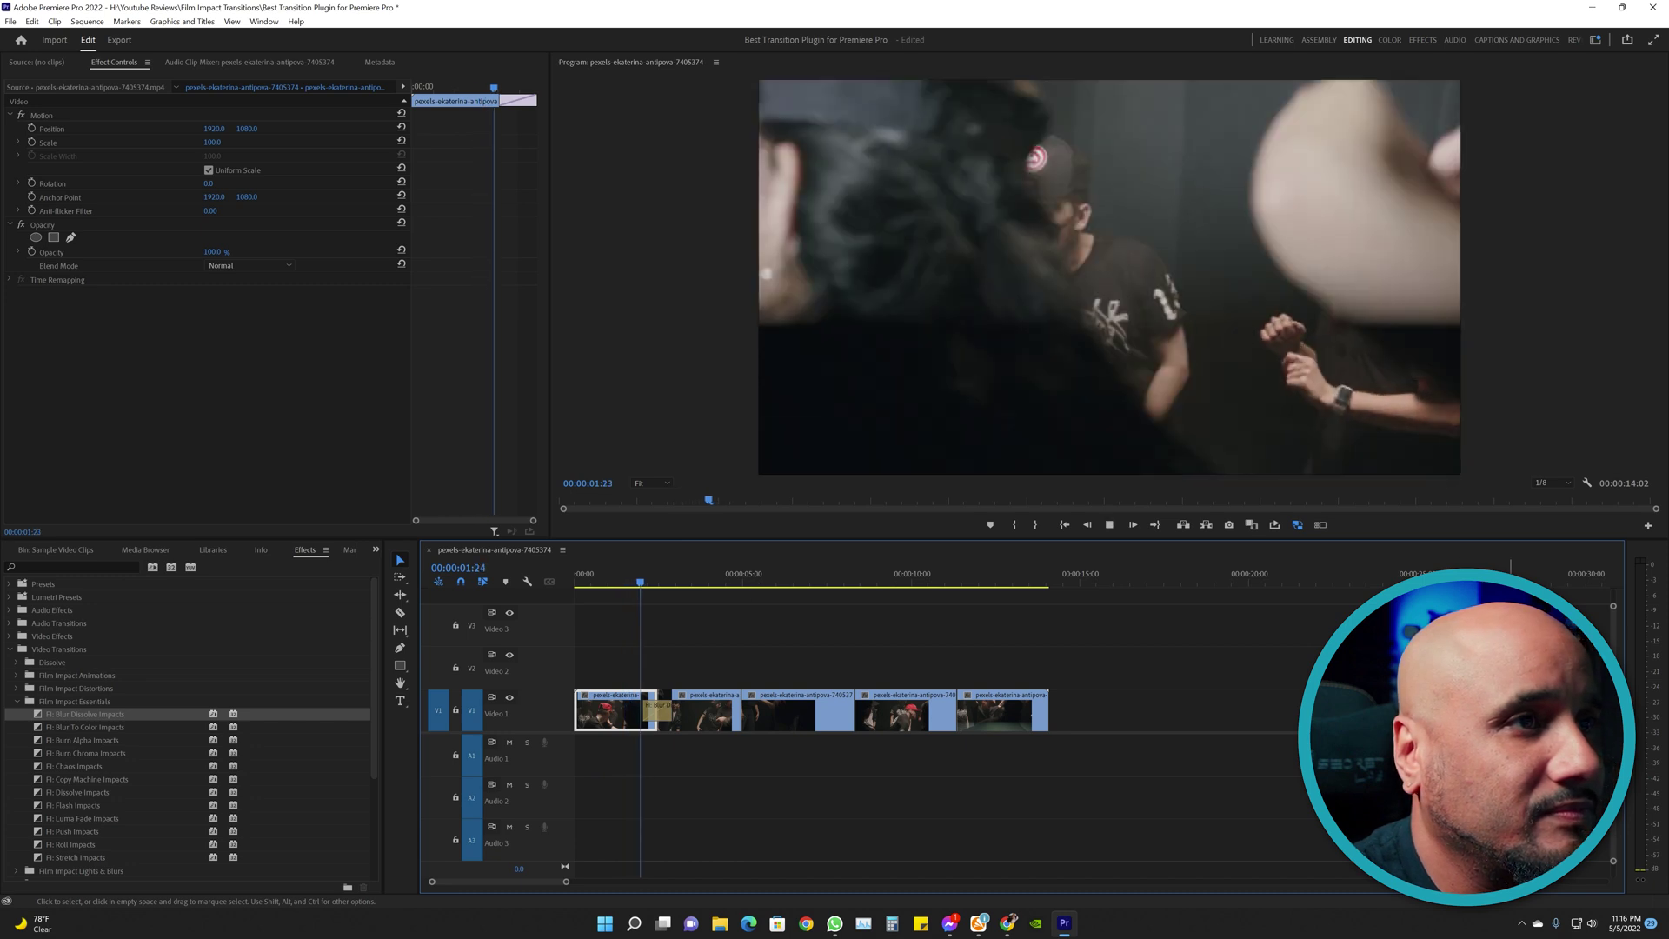
key(space)
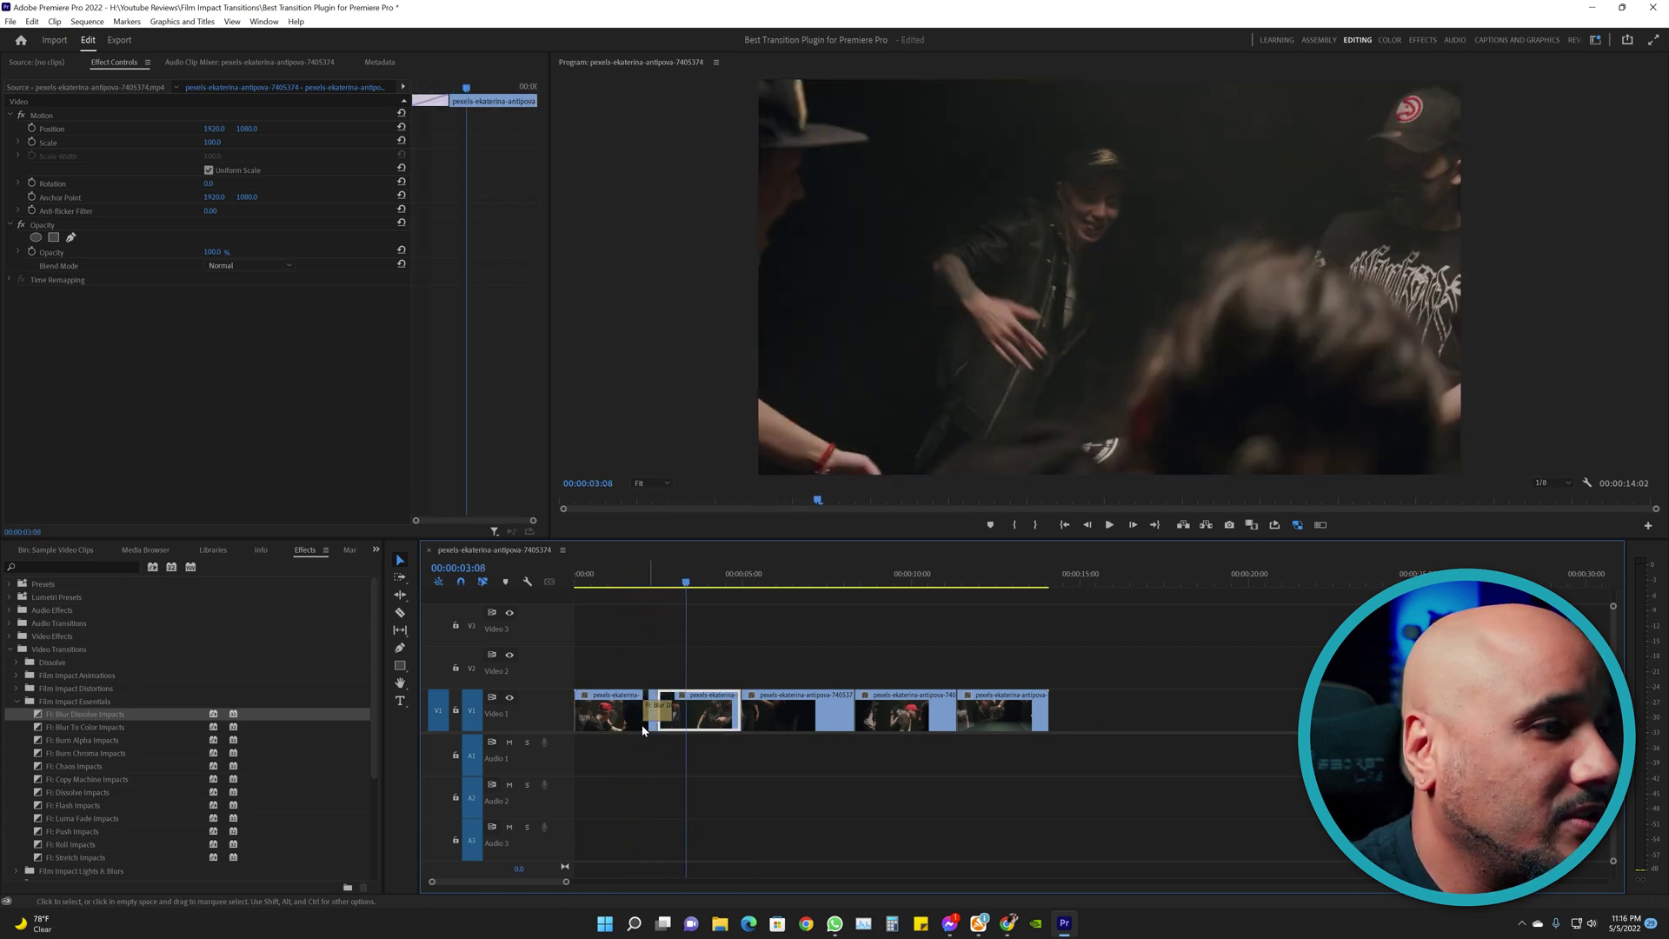
drag(686, 583, 609, 584)
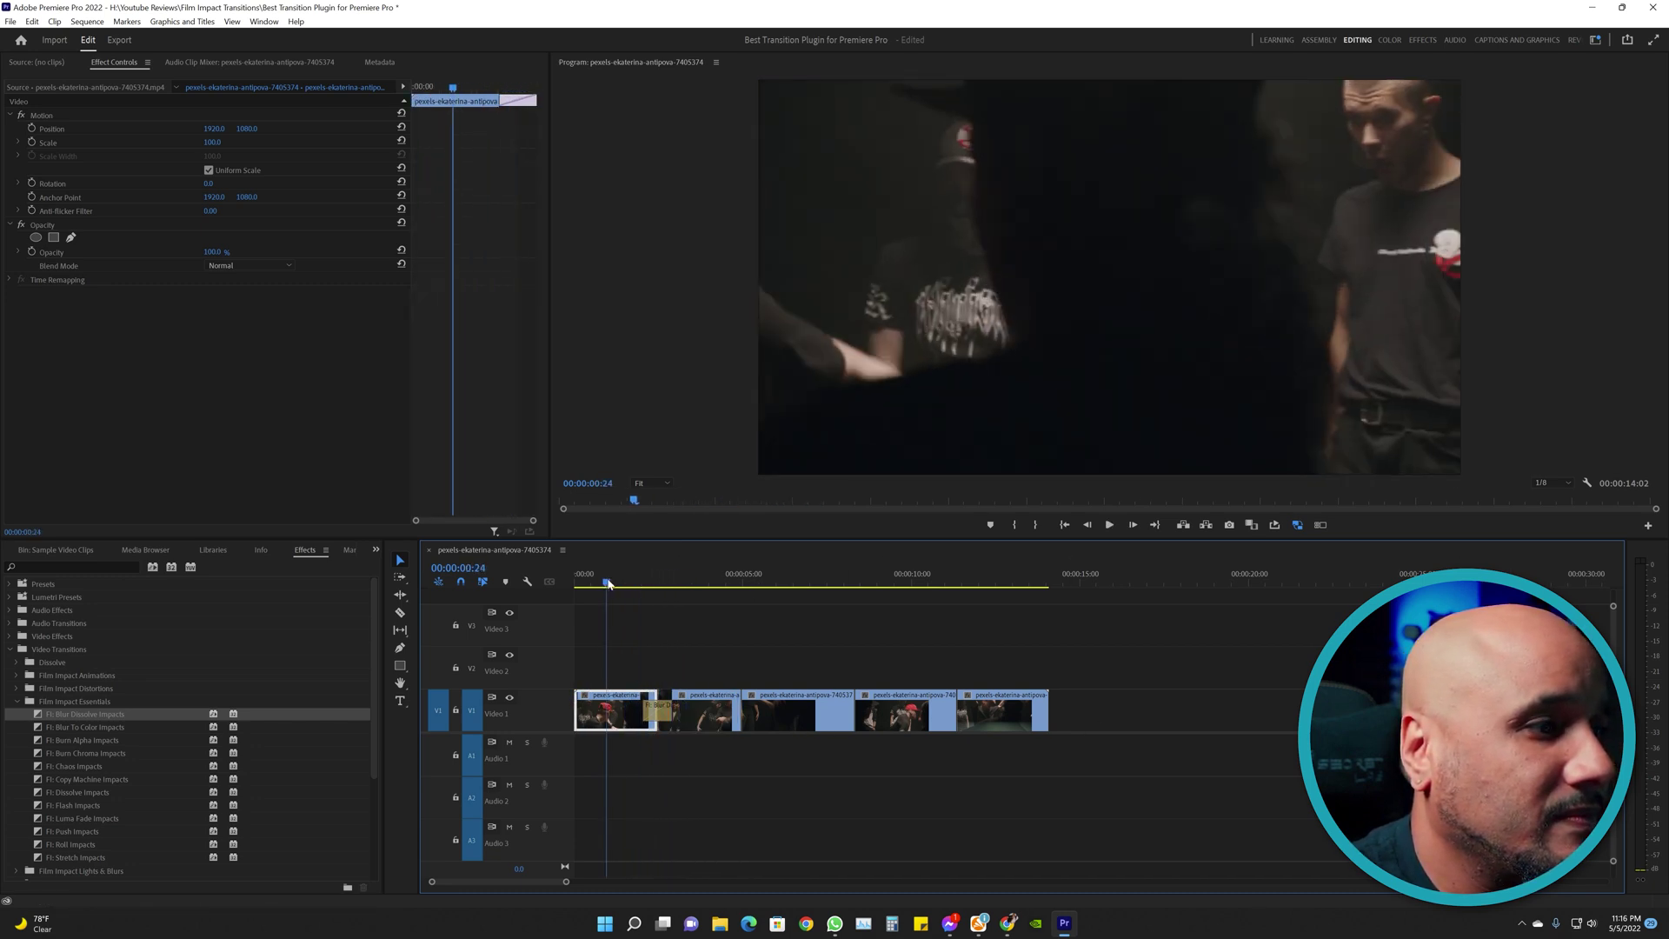
key(space)
key(space)
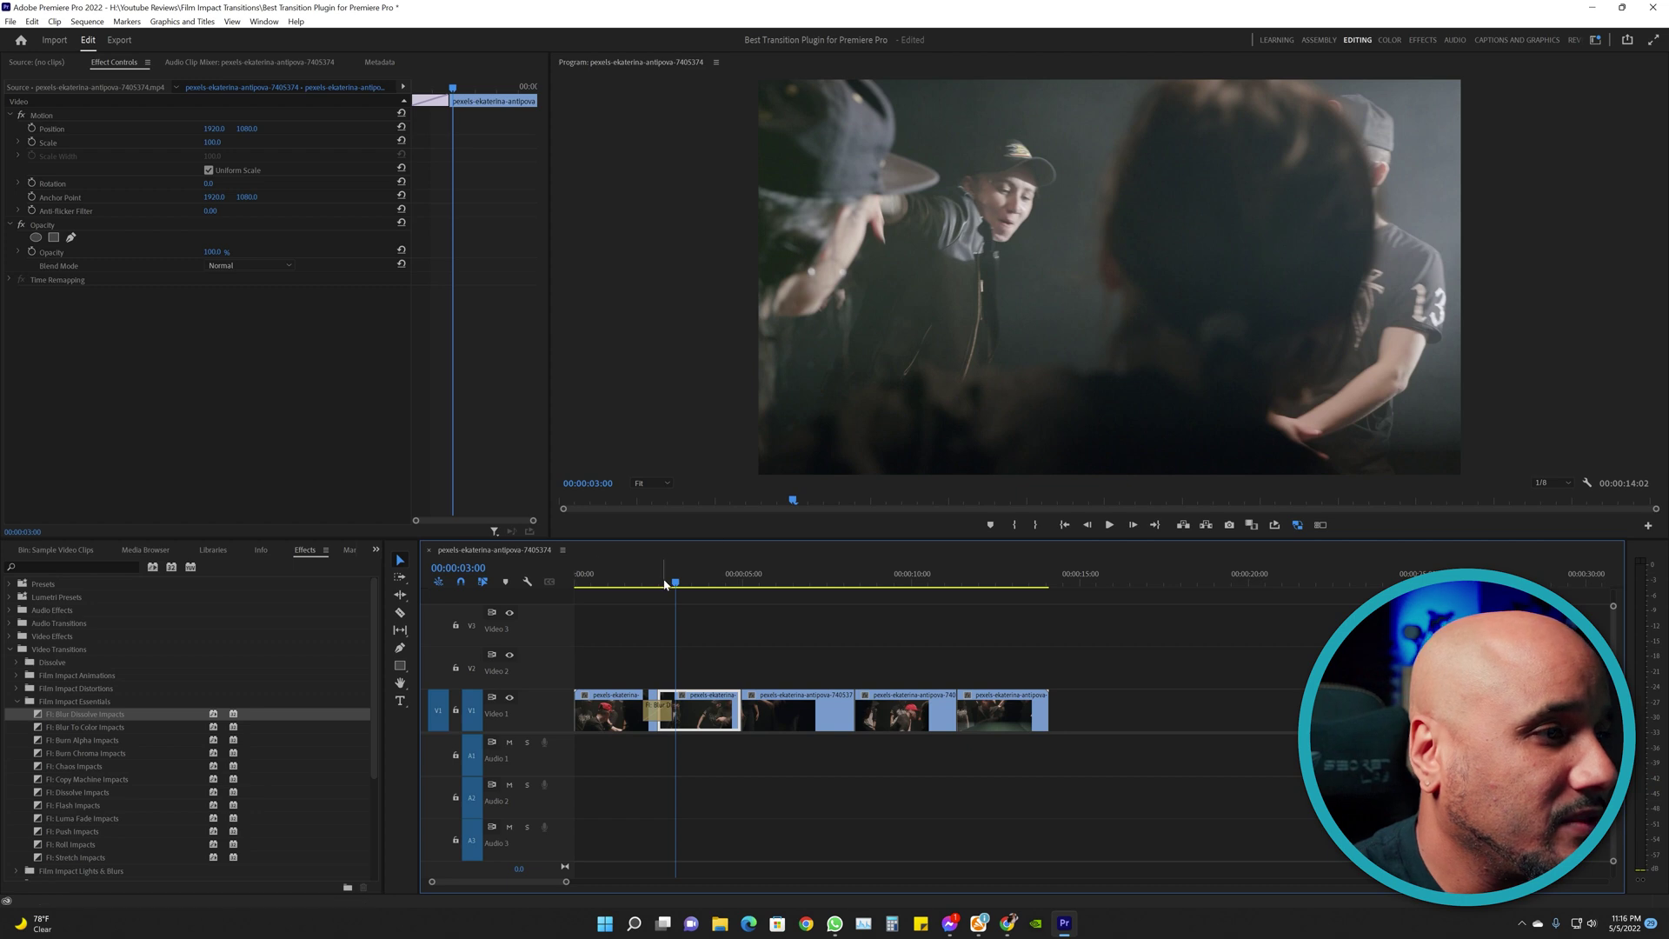
- Randomize the Blur Dissolve transition's settings with Surprise Me and preview it from the first clip
click(665, 580)
click(652, 713)
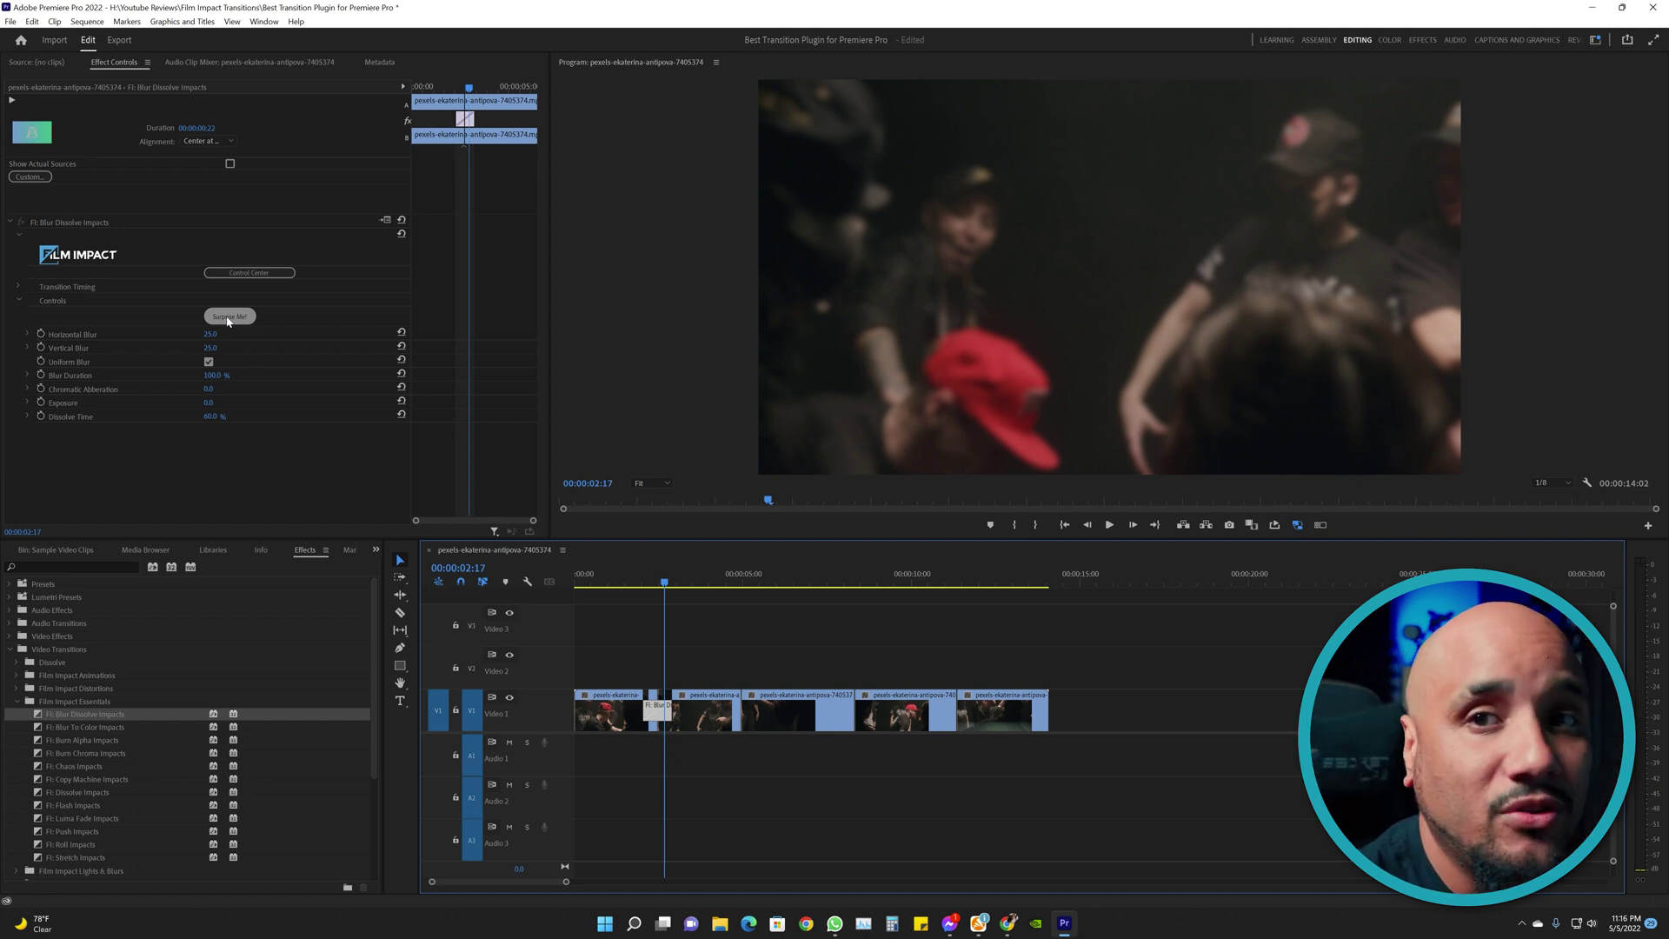
click(227, 318)
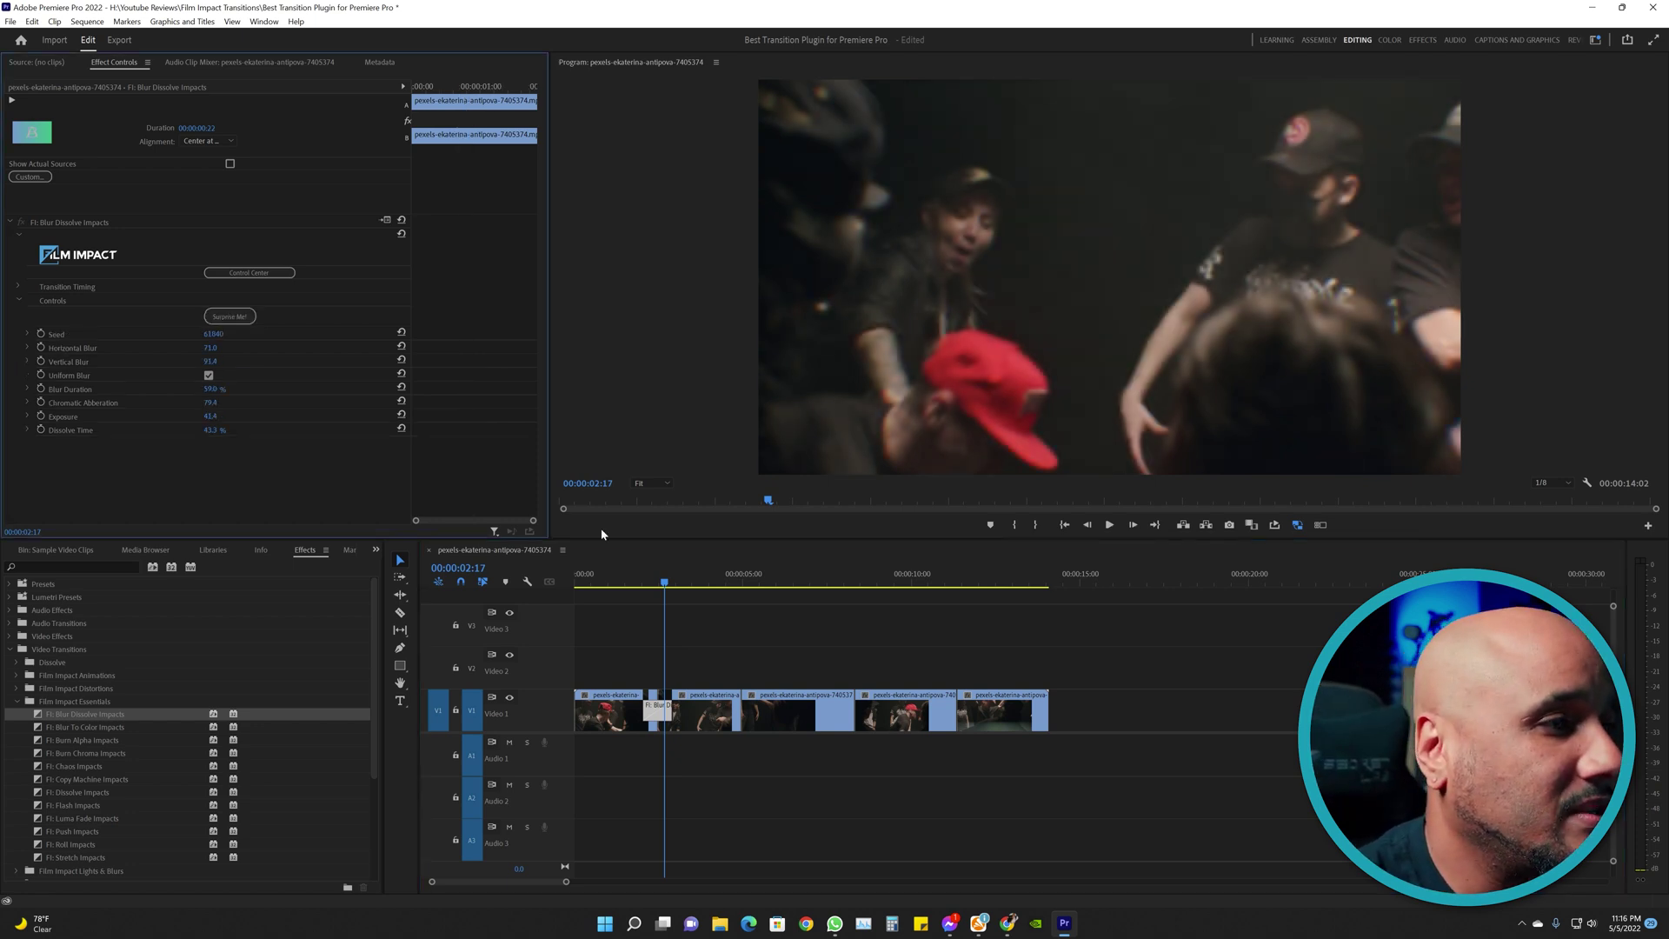
click(681, 594)
drag(681, 594, 618, 592)
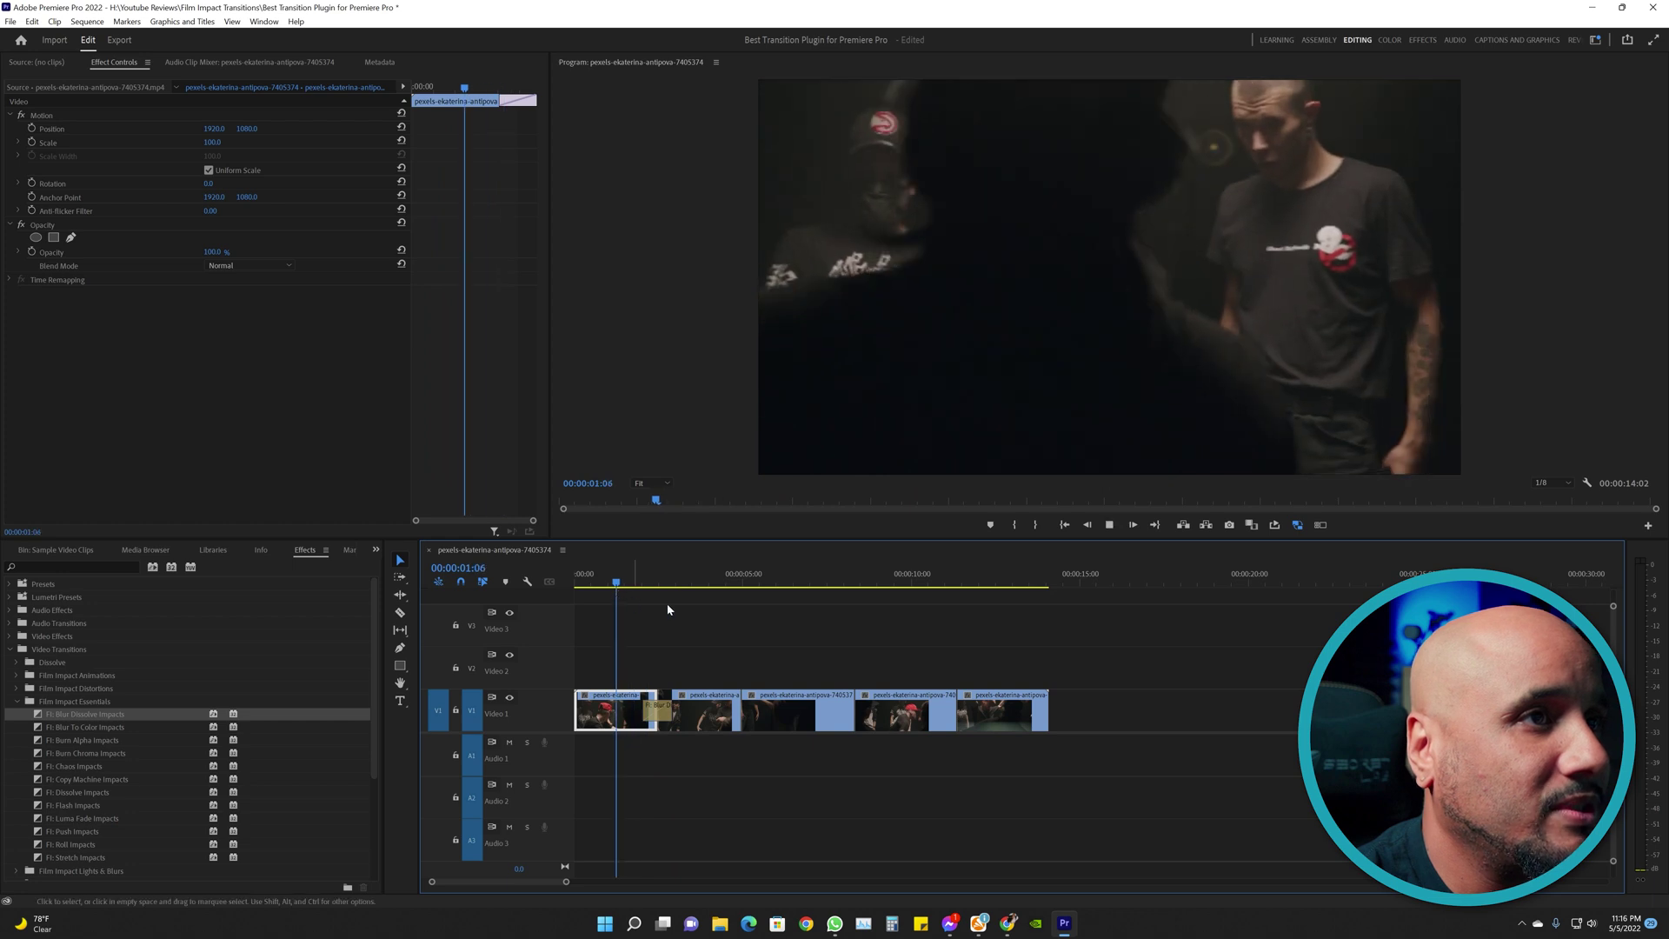
- Replace the Blur Dissolve on the first cut with FI: Flare Impacts and play the new transition
click(658, 710)
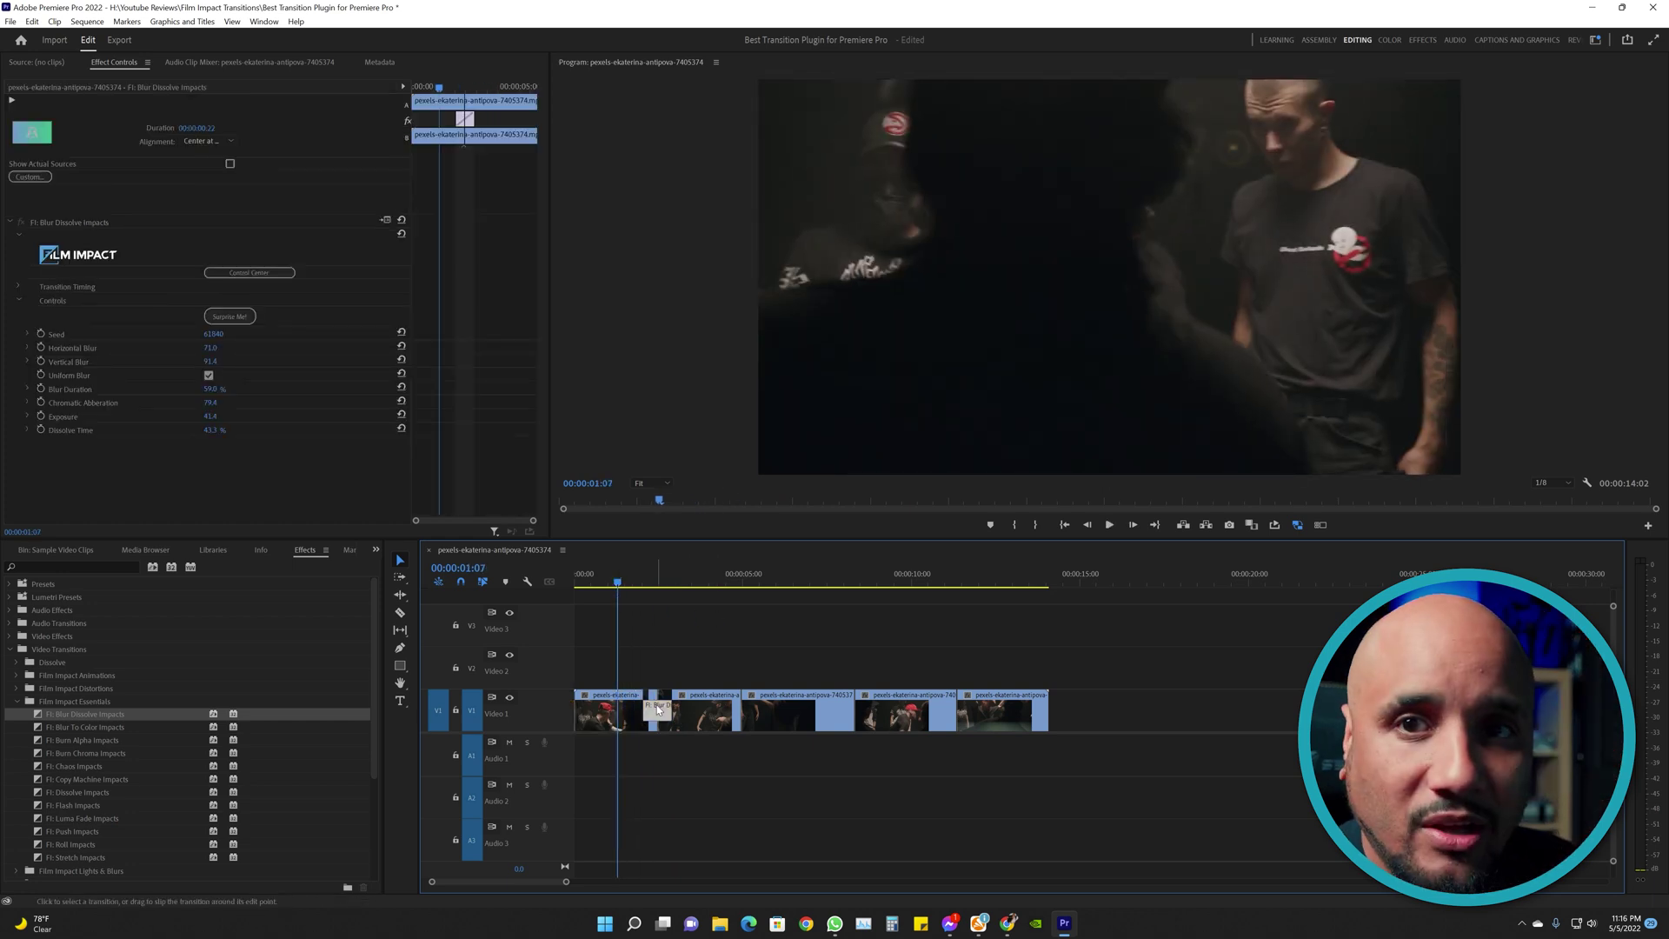
key(Delete)
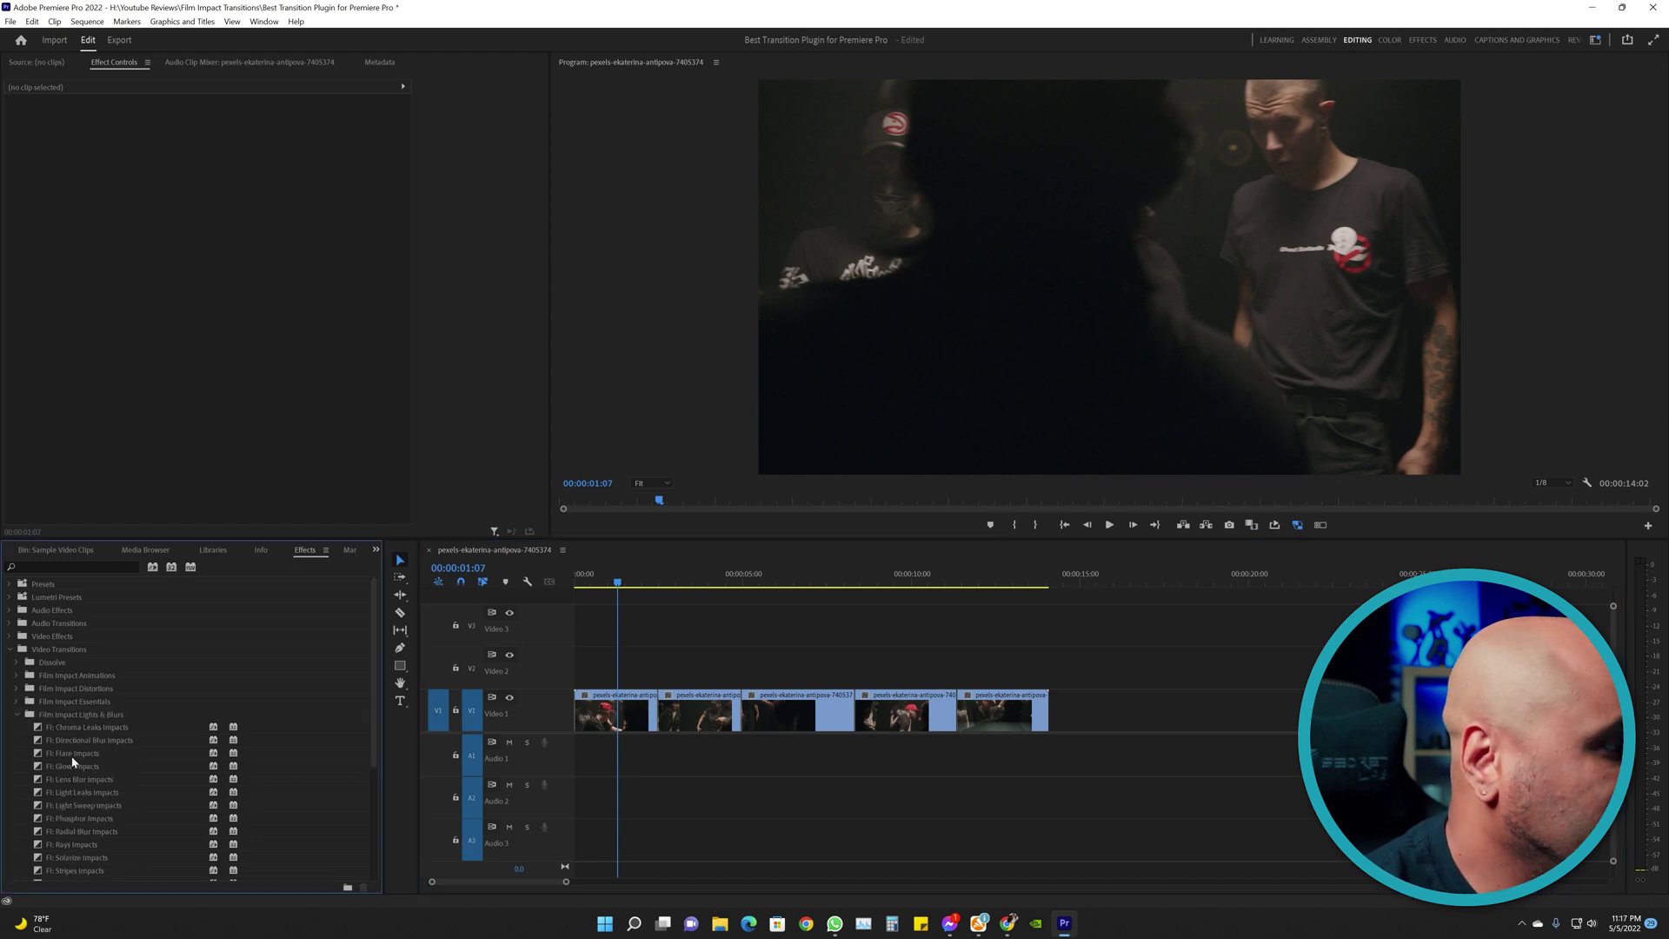
drag(73, 754, 658, 715)
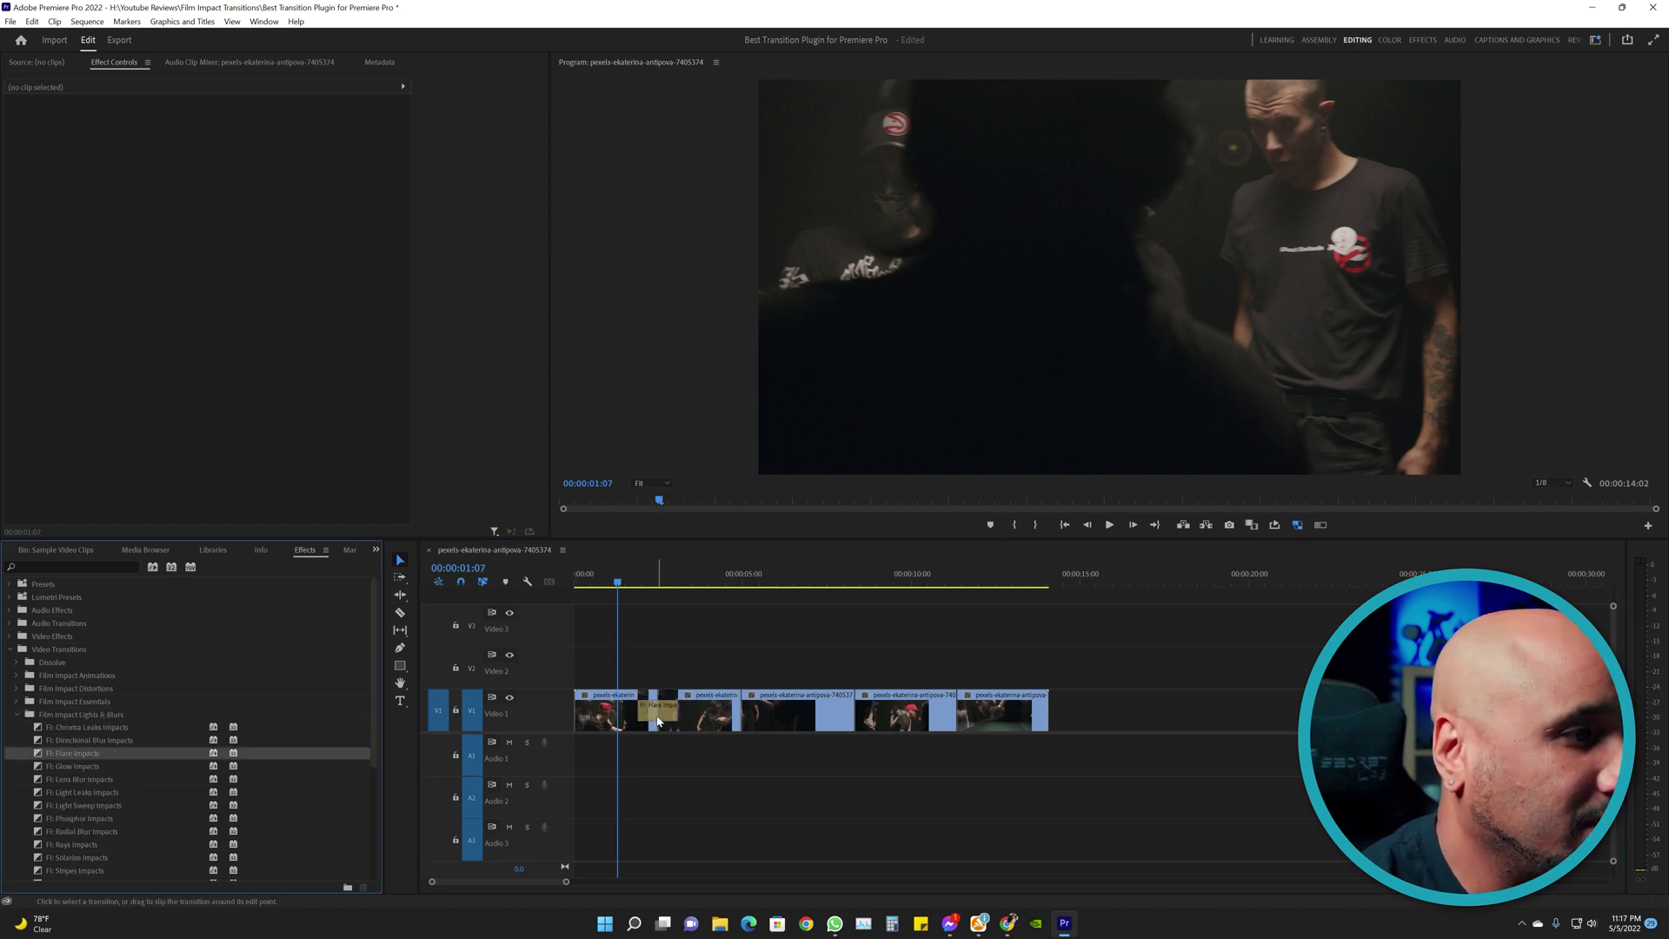
click(610, 580)
drag(610, 580, 611, 581)
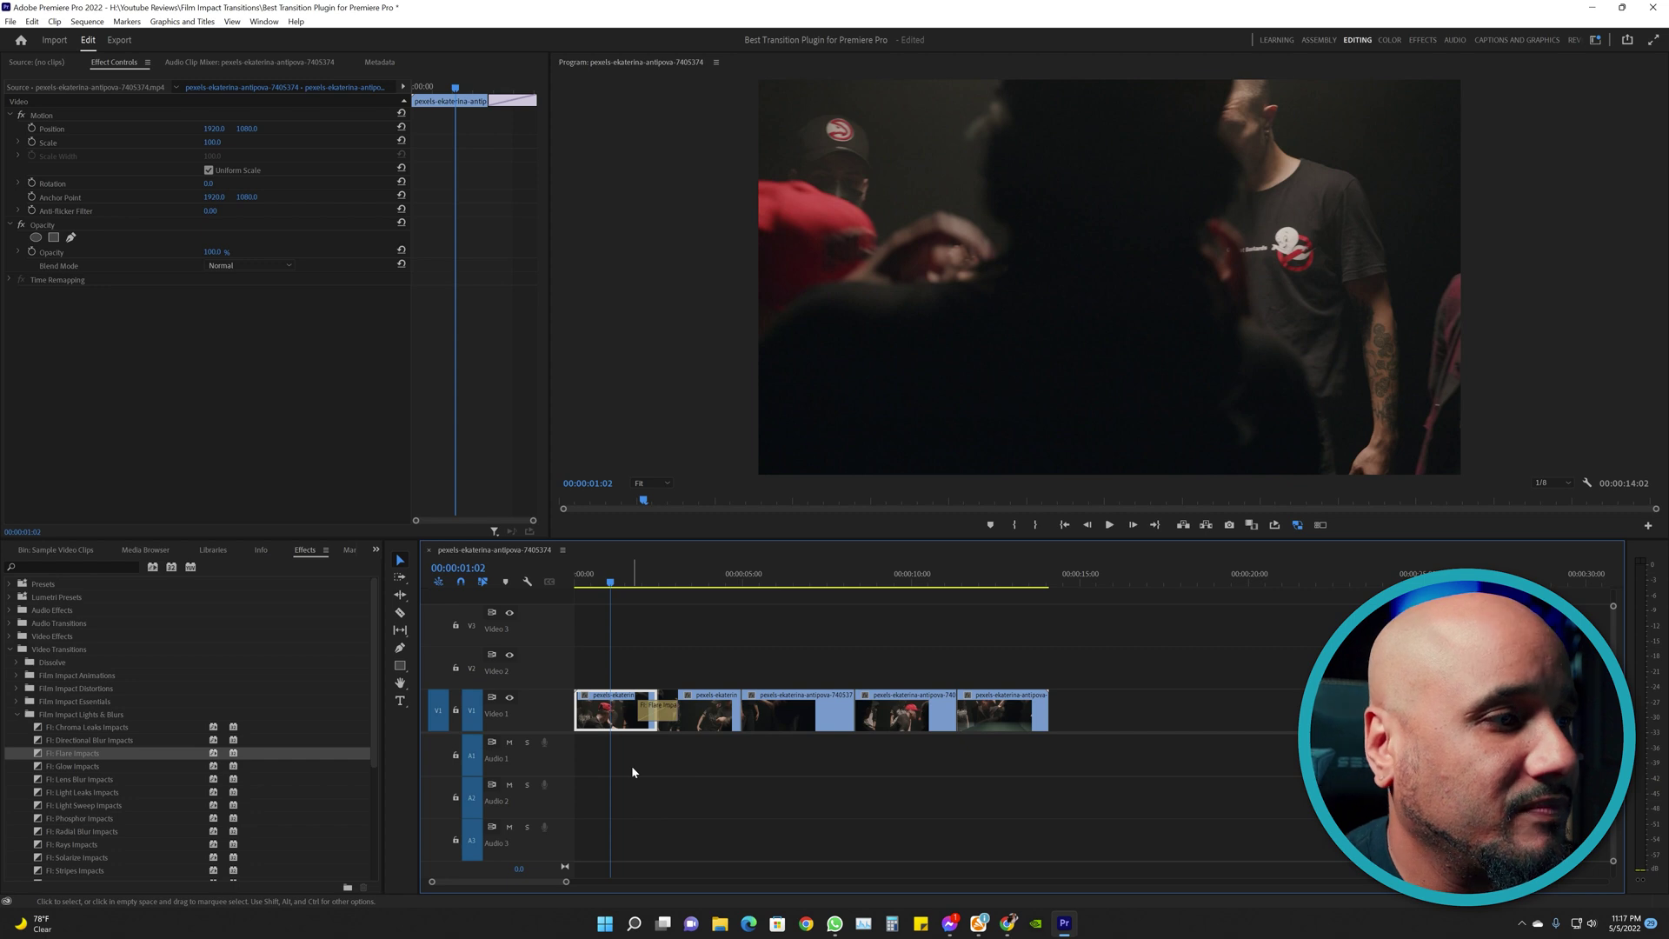
key(space)
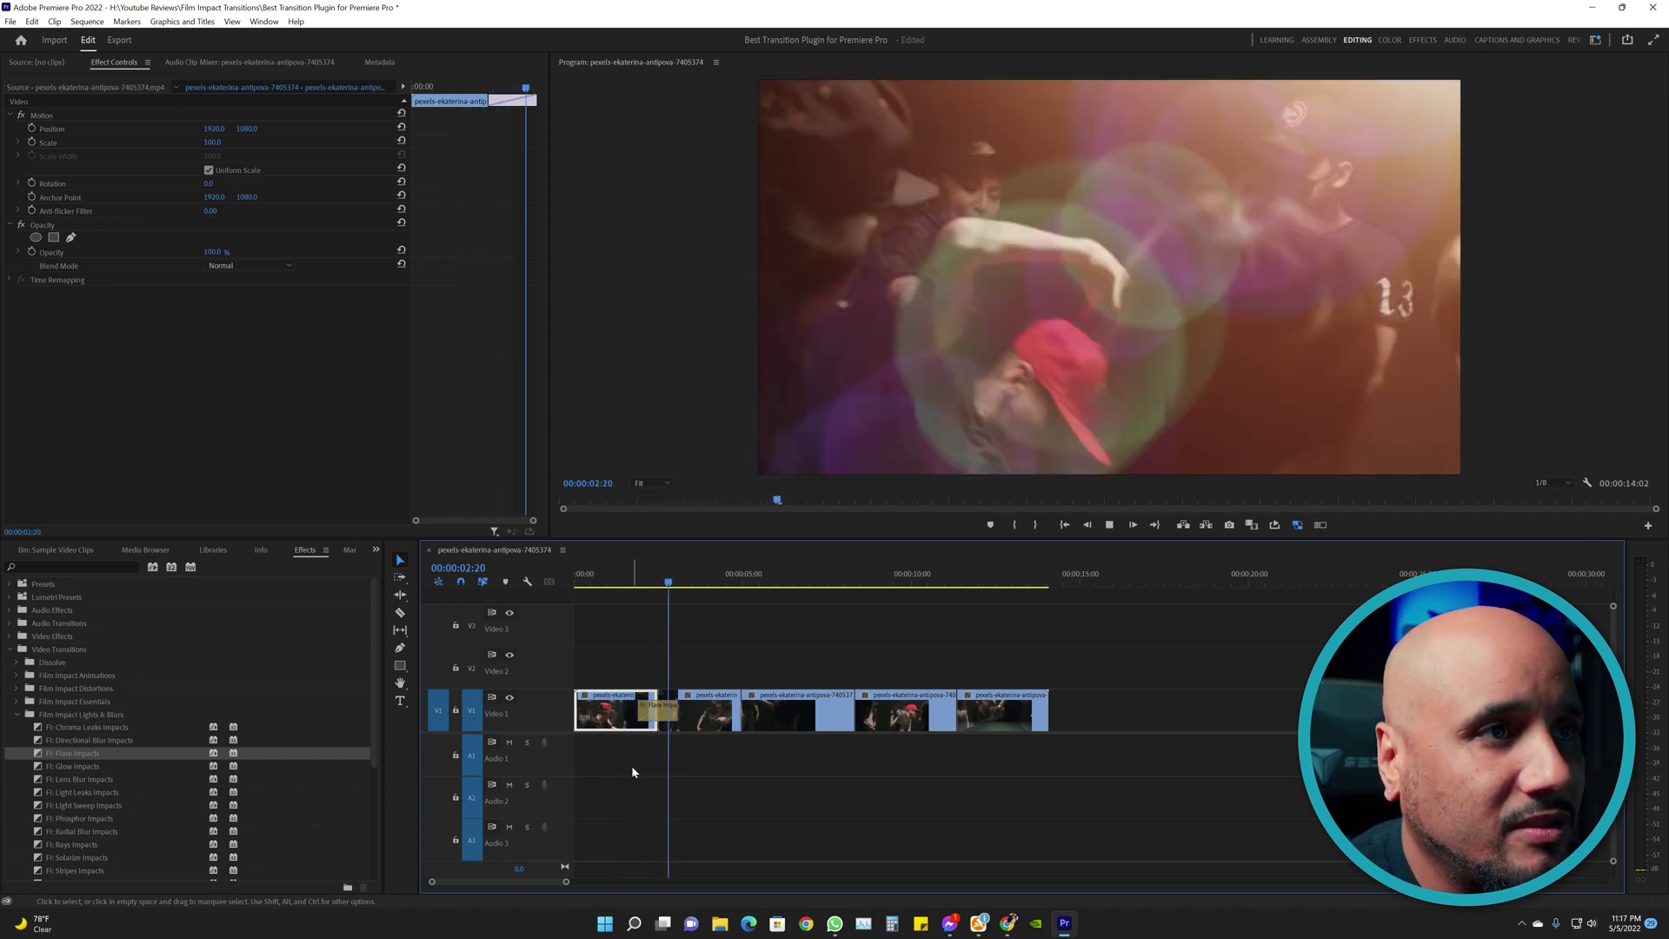
key(space)
mouse_move(643, 579)
mouse_down()
mouse_move(605, 581)
mouse_move(683, 587)
mouse_move(632, 590)
mouse_up()
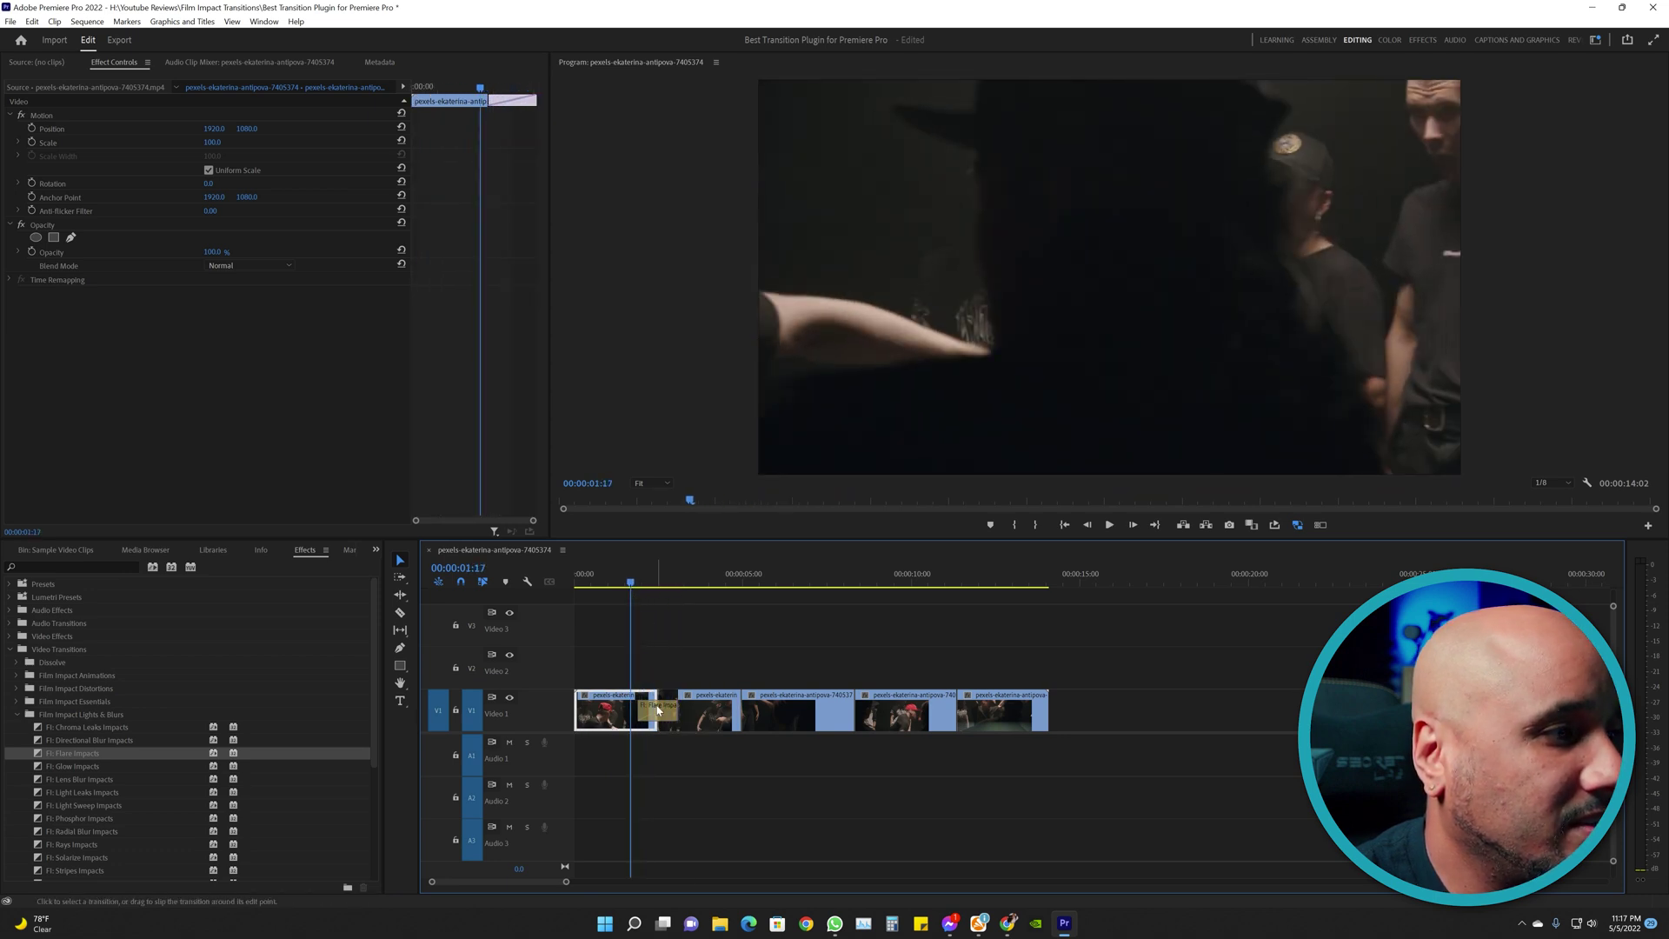
- Randomize the Flare Impacts transition's settings with Surprise Me and scrub through the first cut
click(657, 708)
click(229, 316)
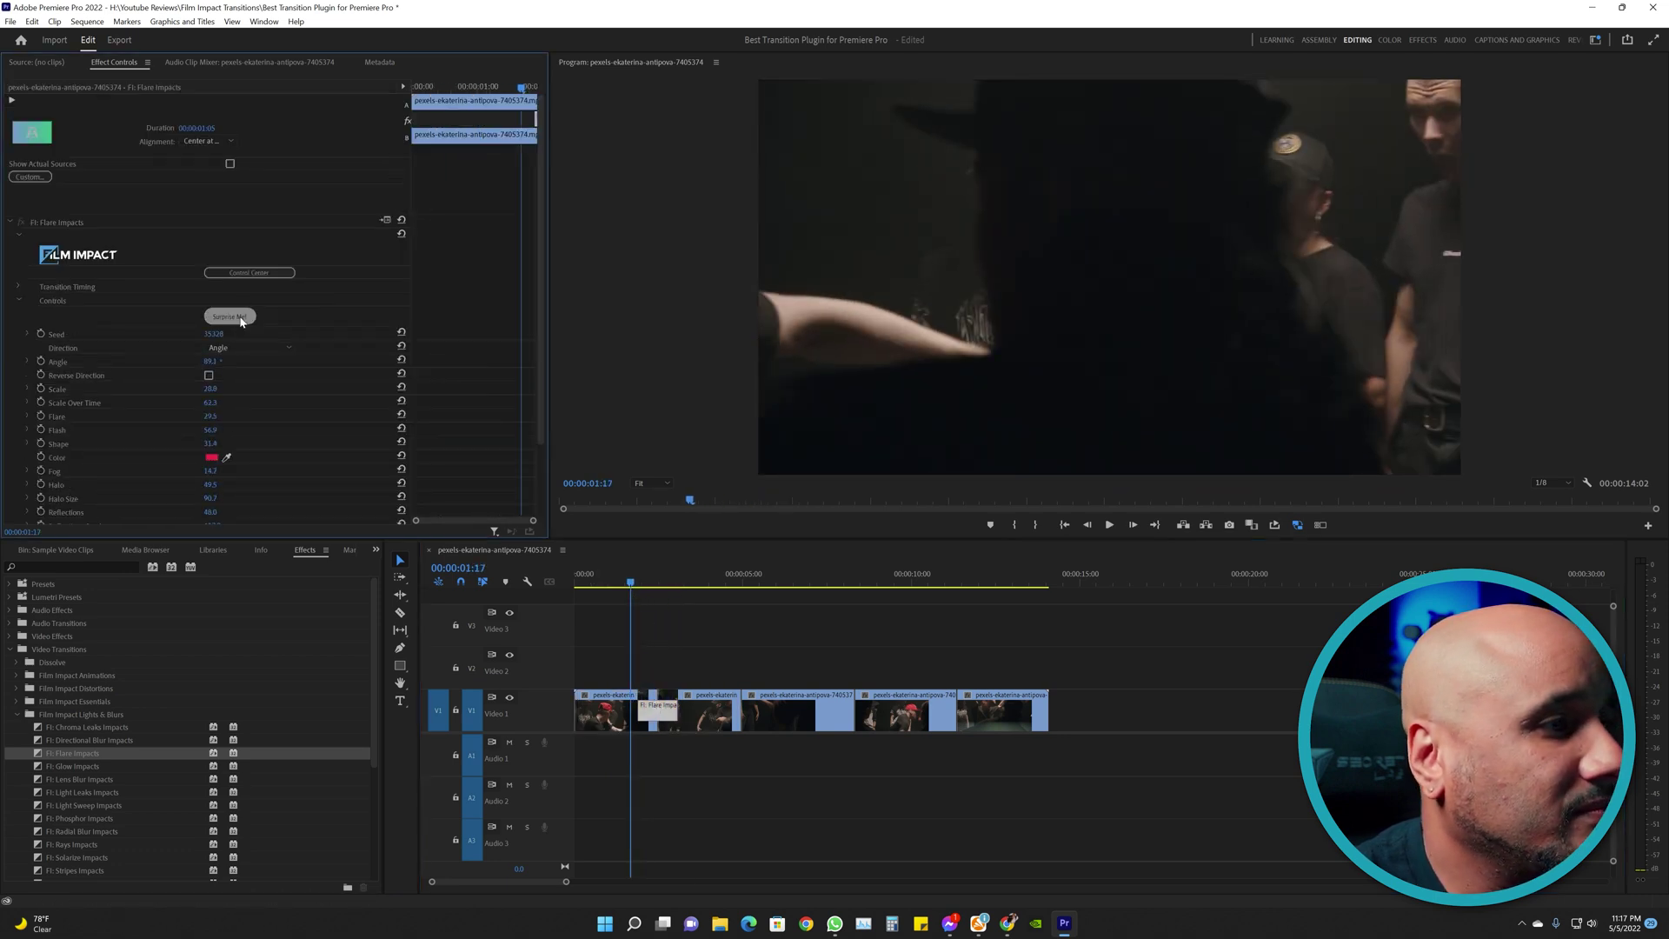
click(641, 582)
drag(641, 583, 673, 593)
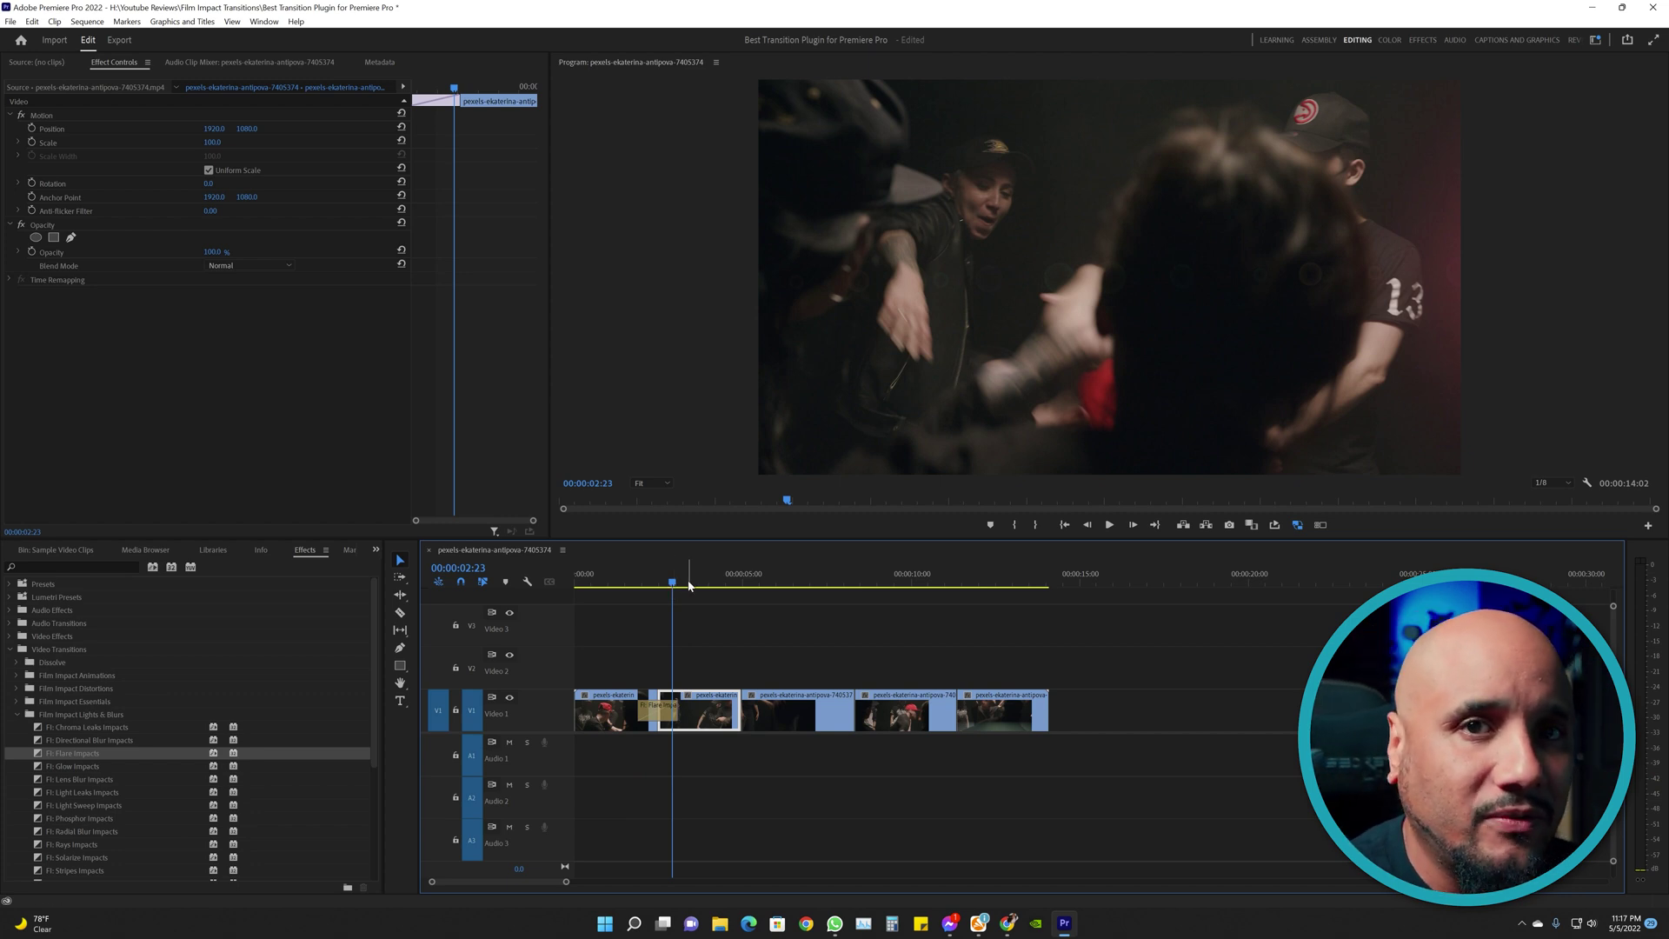
- Delete the Flare Impacts transition between the first and second clips
click(657, 707)
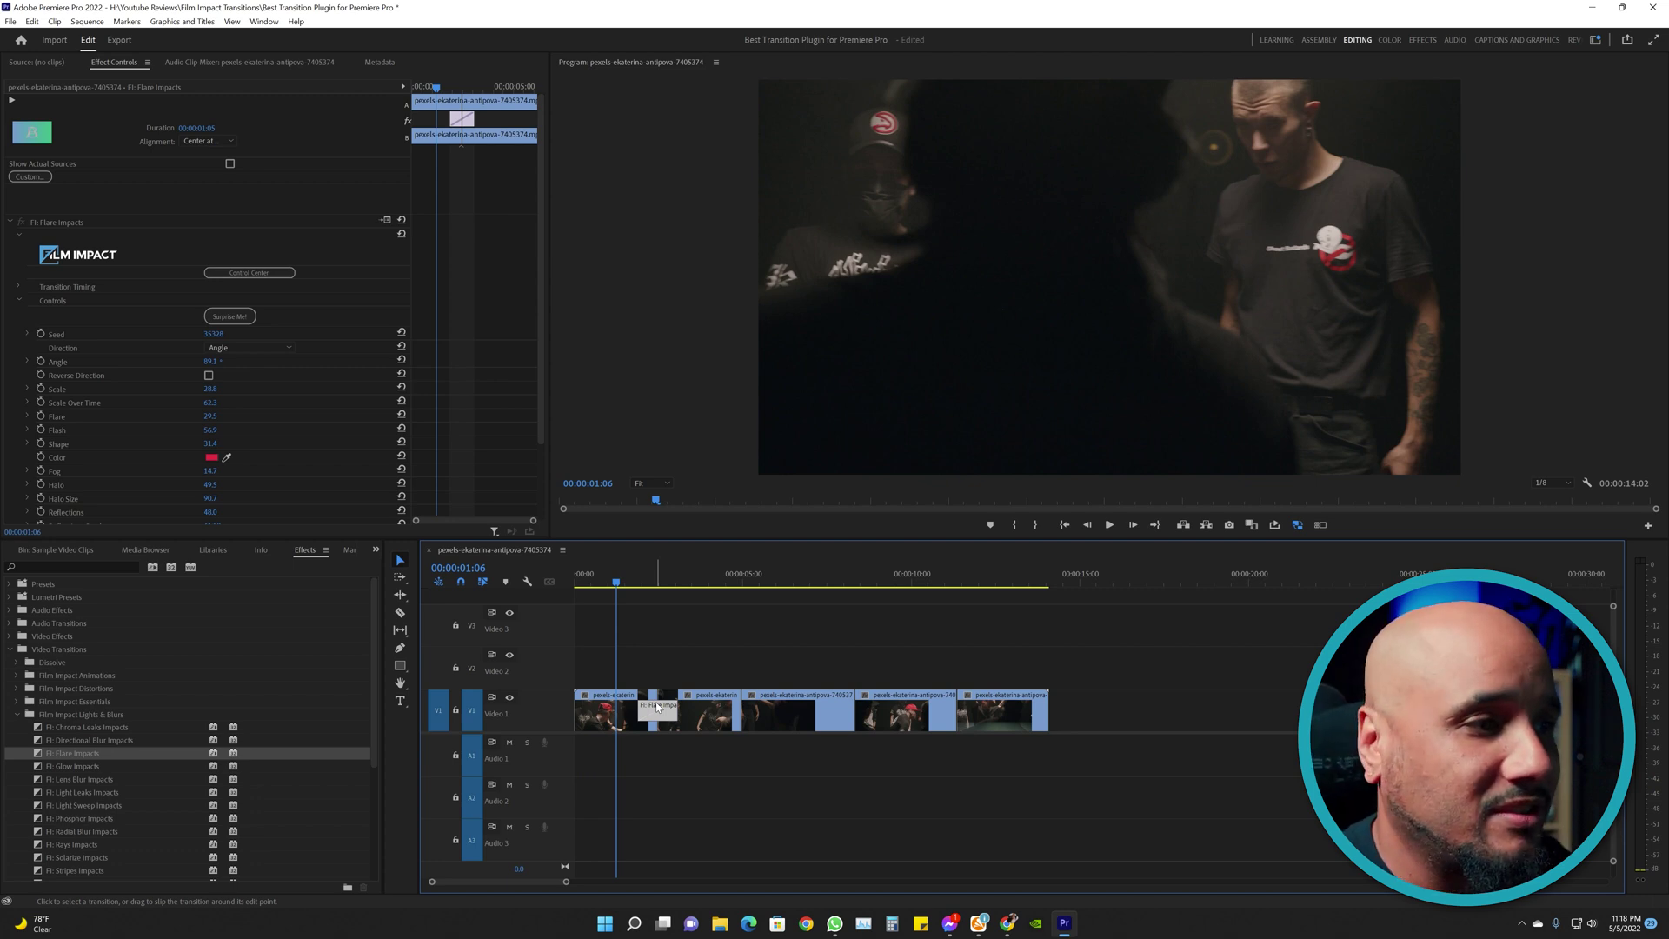
click(667, 648)
click(655, 718)
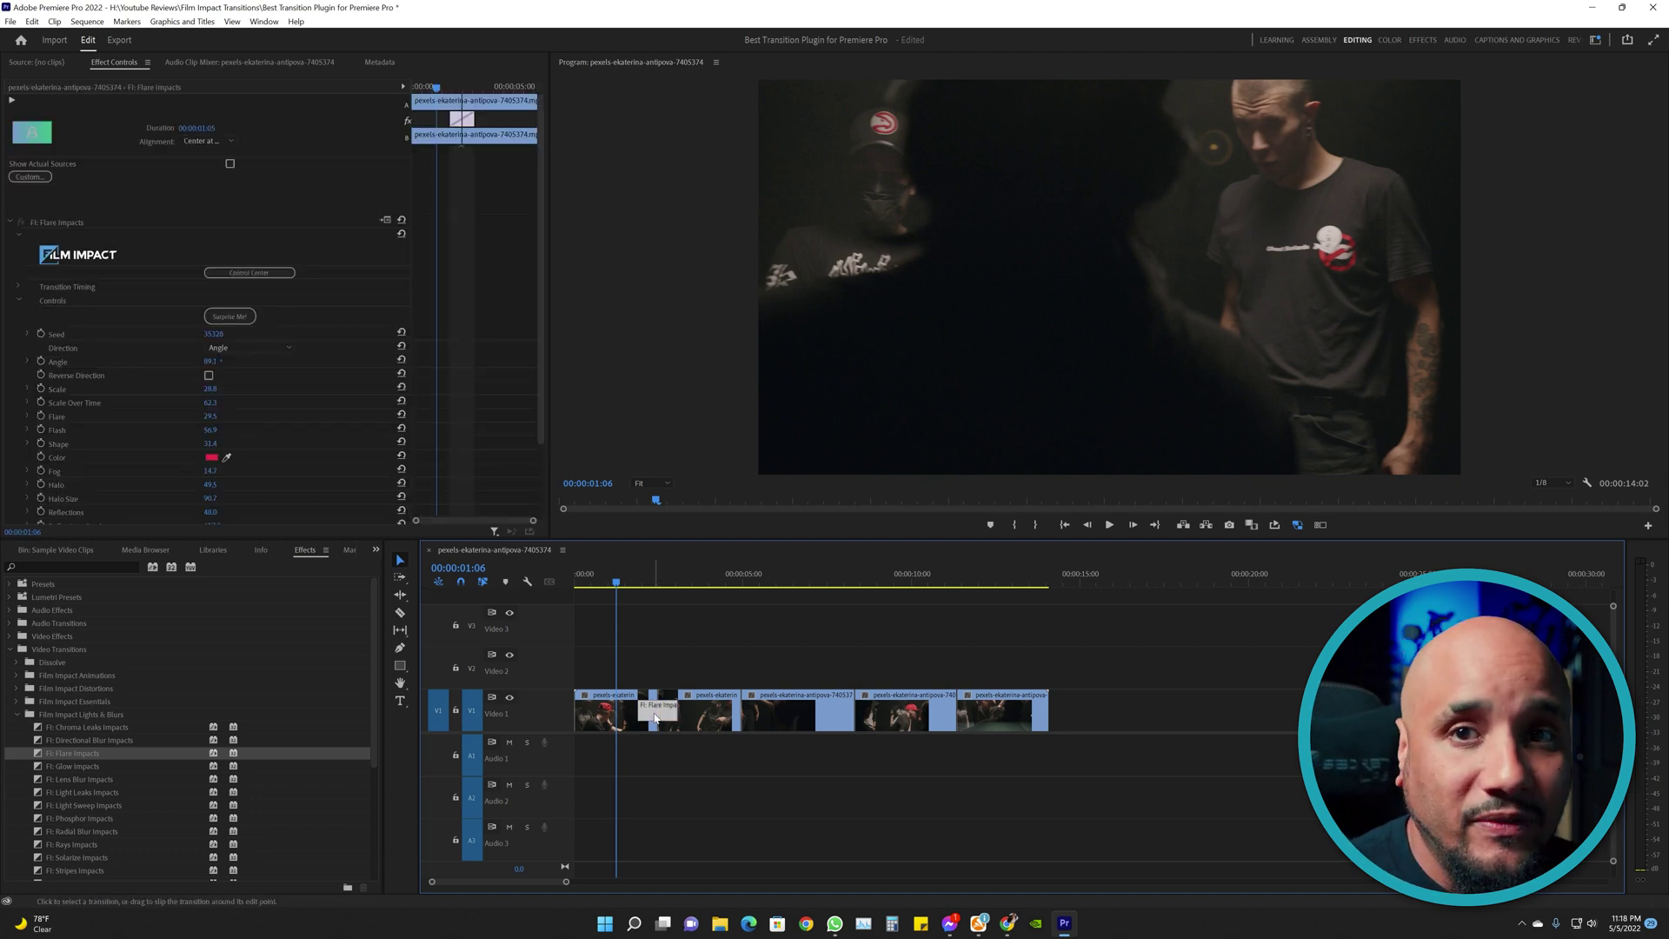
key(Delete)
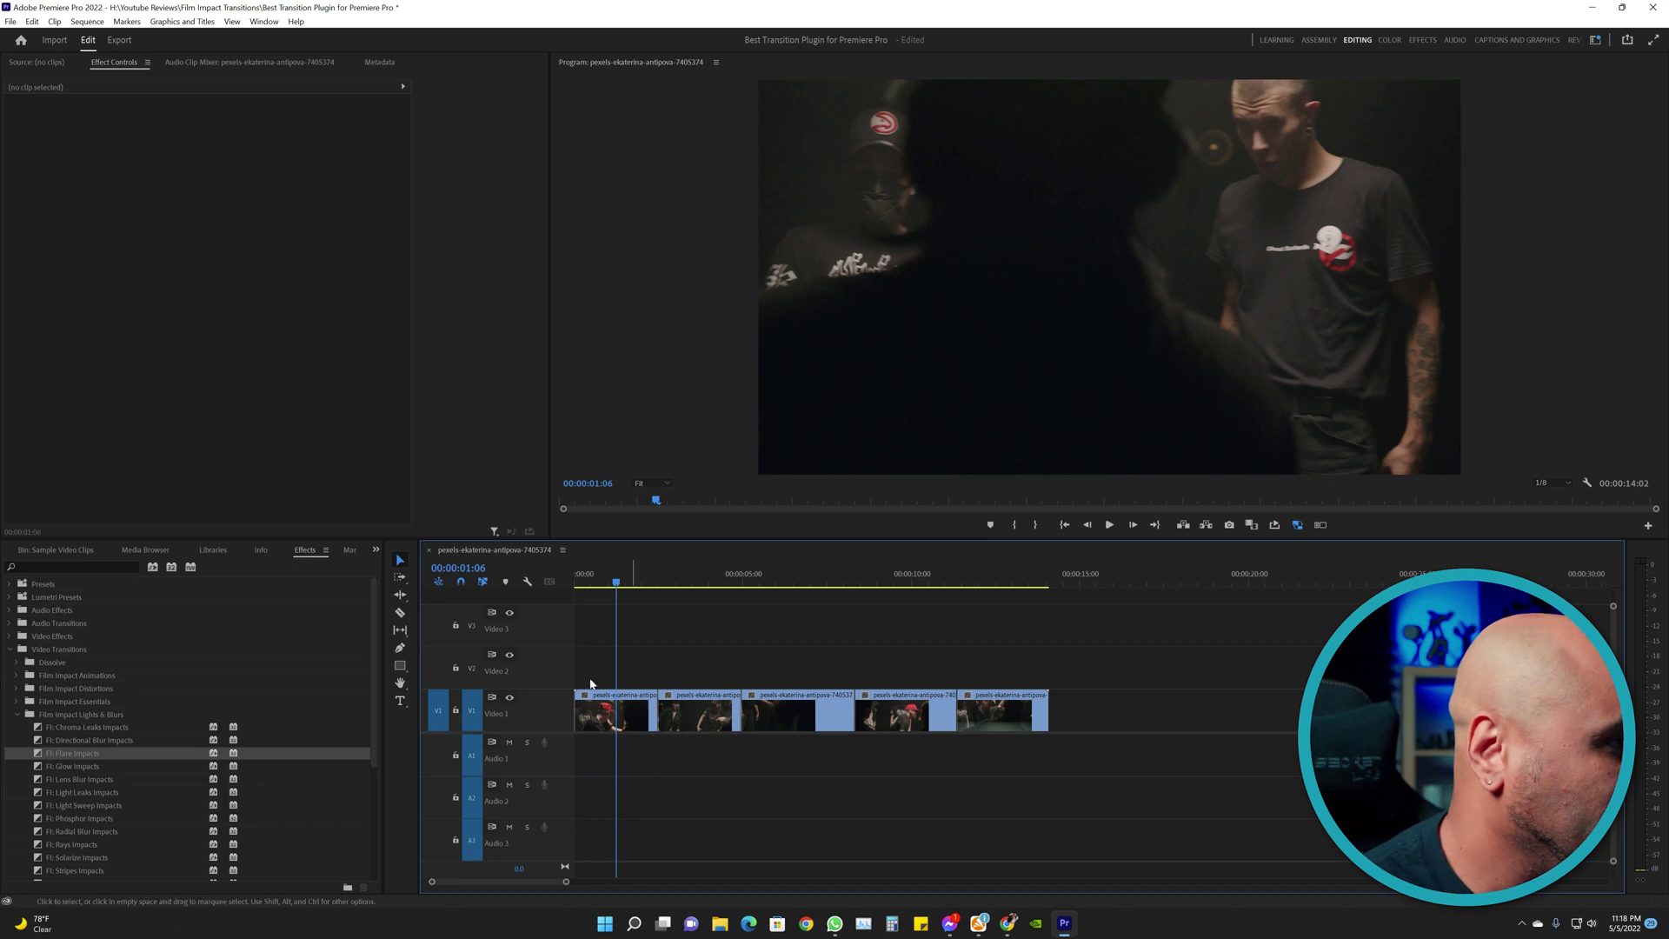
- Place the PNG logo on Video 2 at the sequence start and shift all five video clips to beyond its end
click(377, 550)
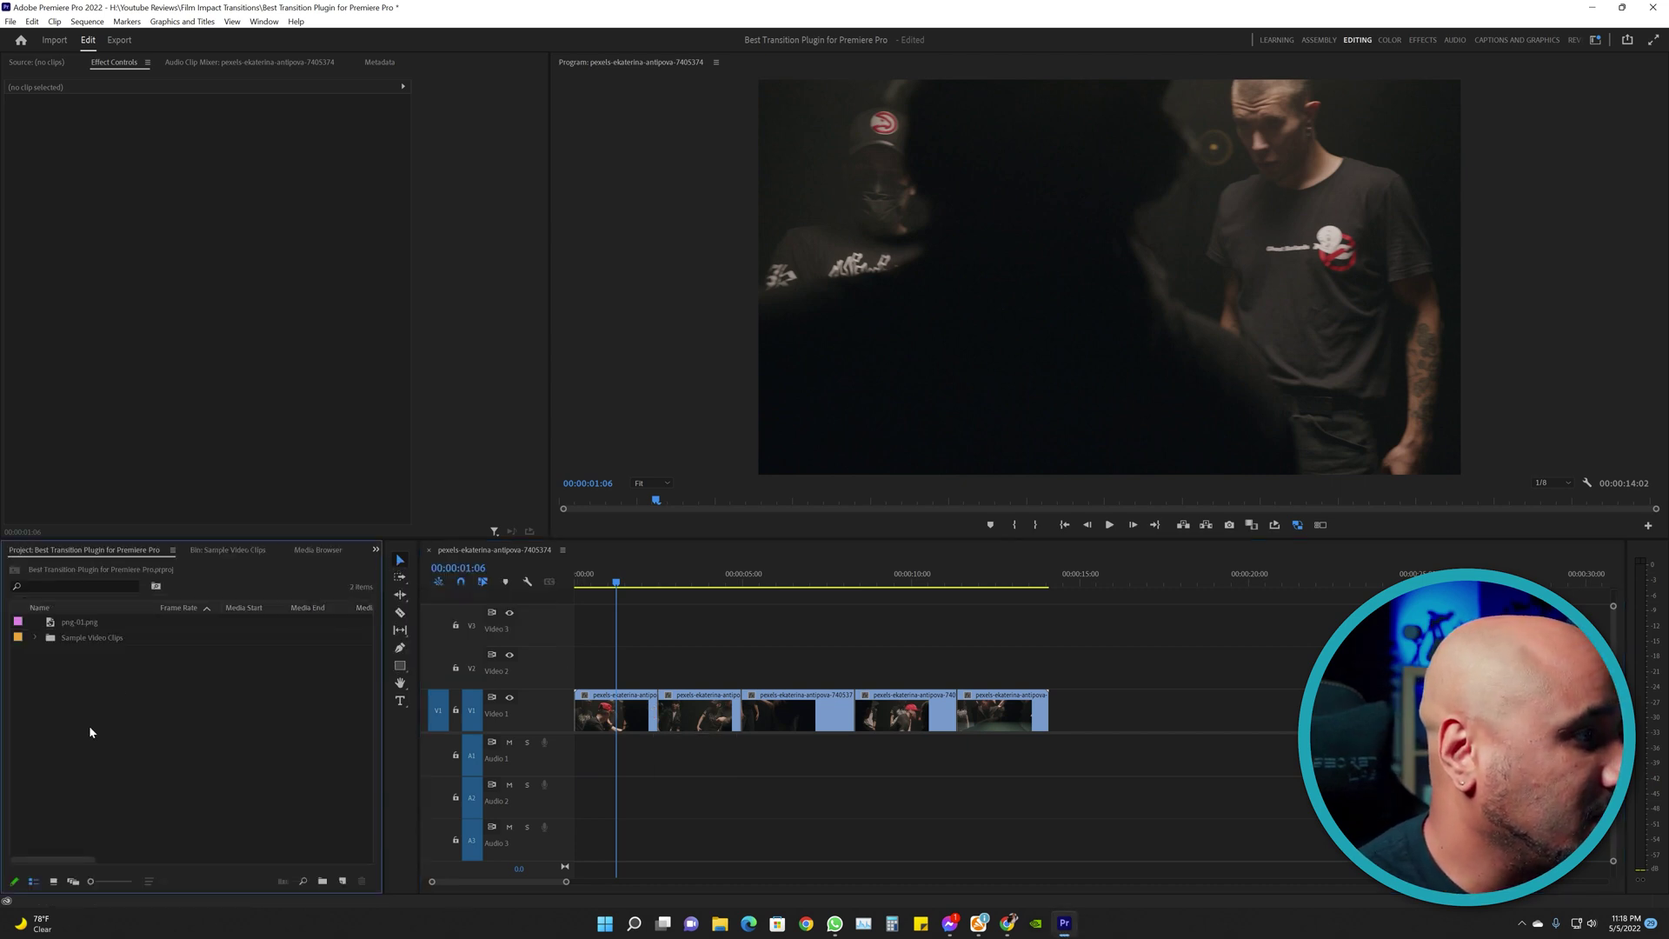
drag(77, 622, 582, 648)
drag(1075, 801, 814, 714)
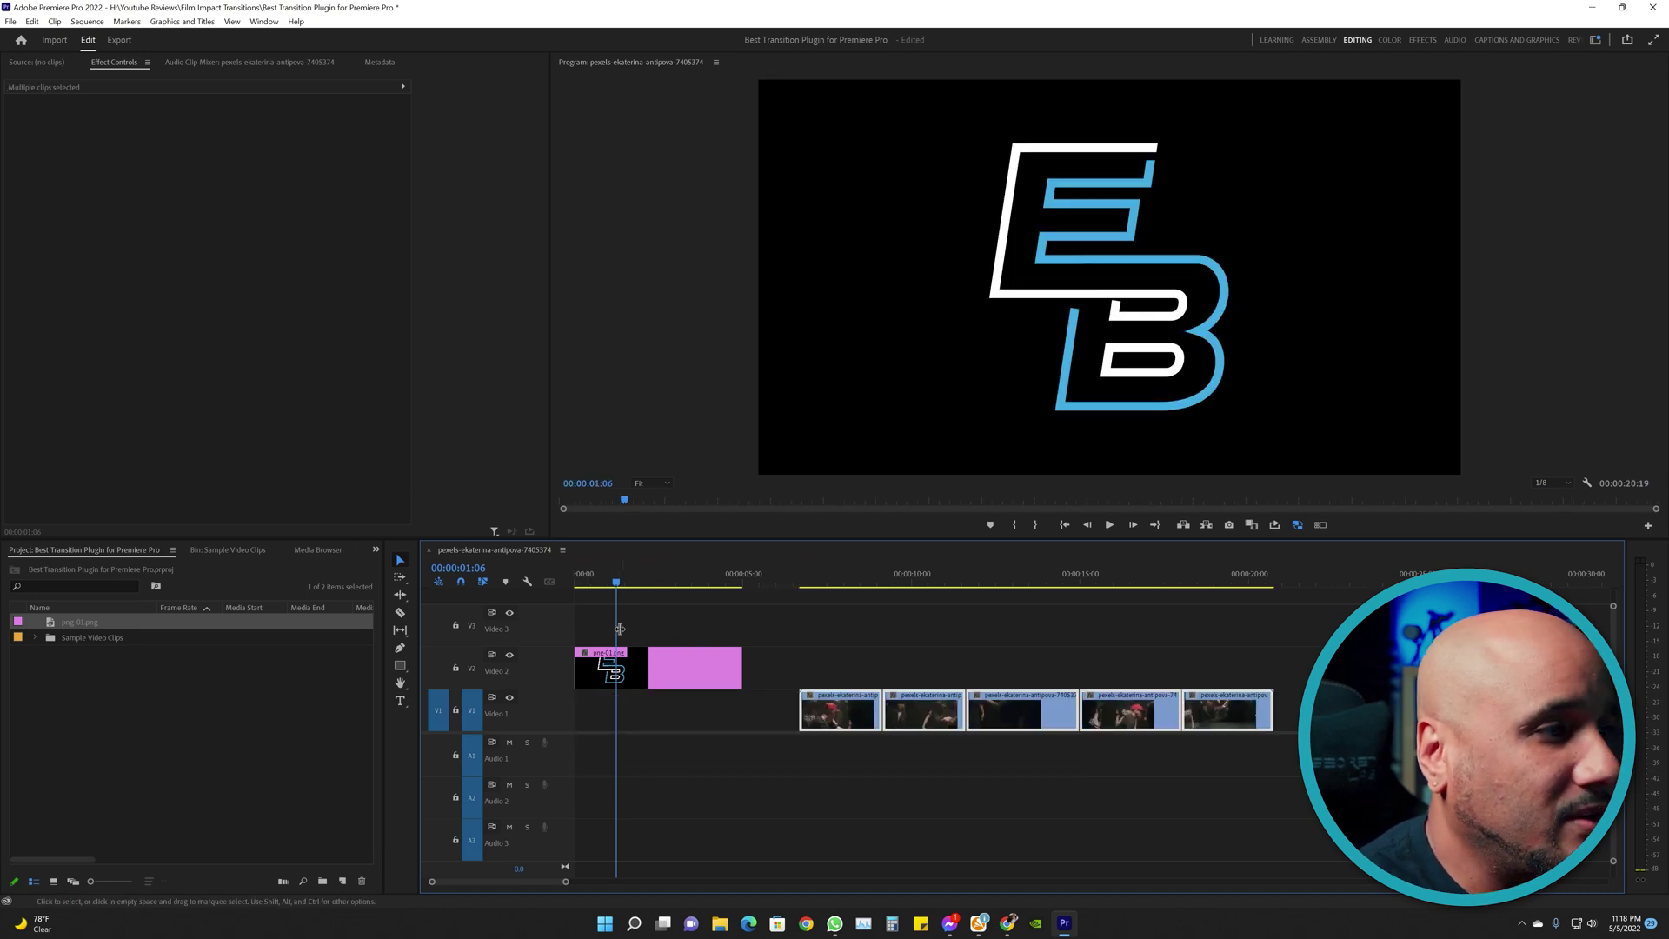
- Apply the FI: Motion Tween transition to the start of the logo clip and play it from the sequence start
drag(618, 581, 536, 595)
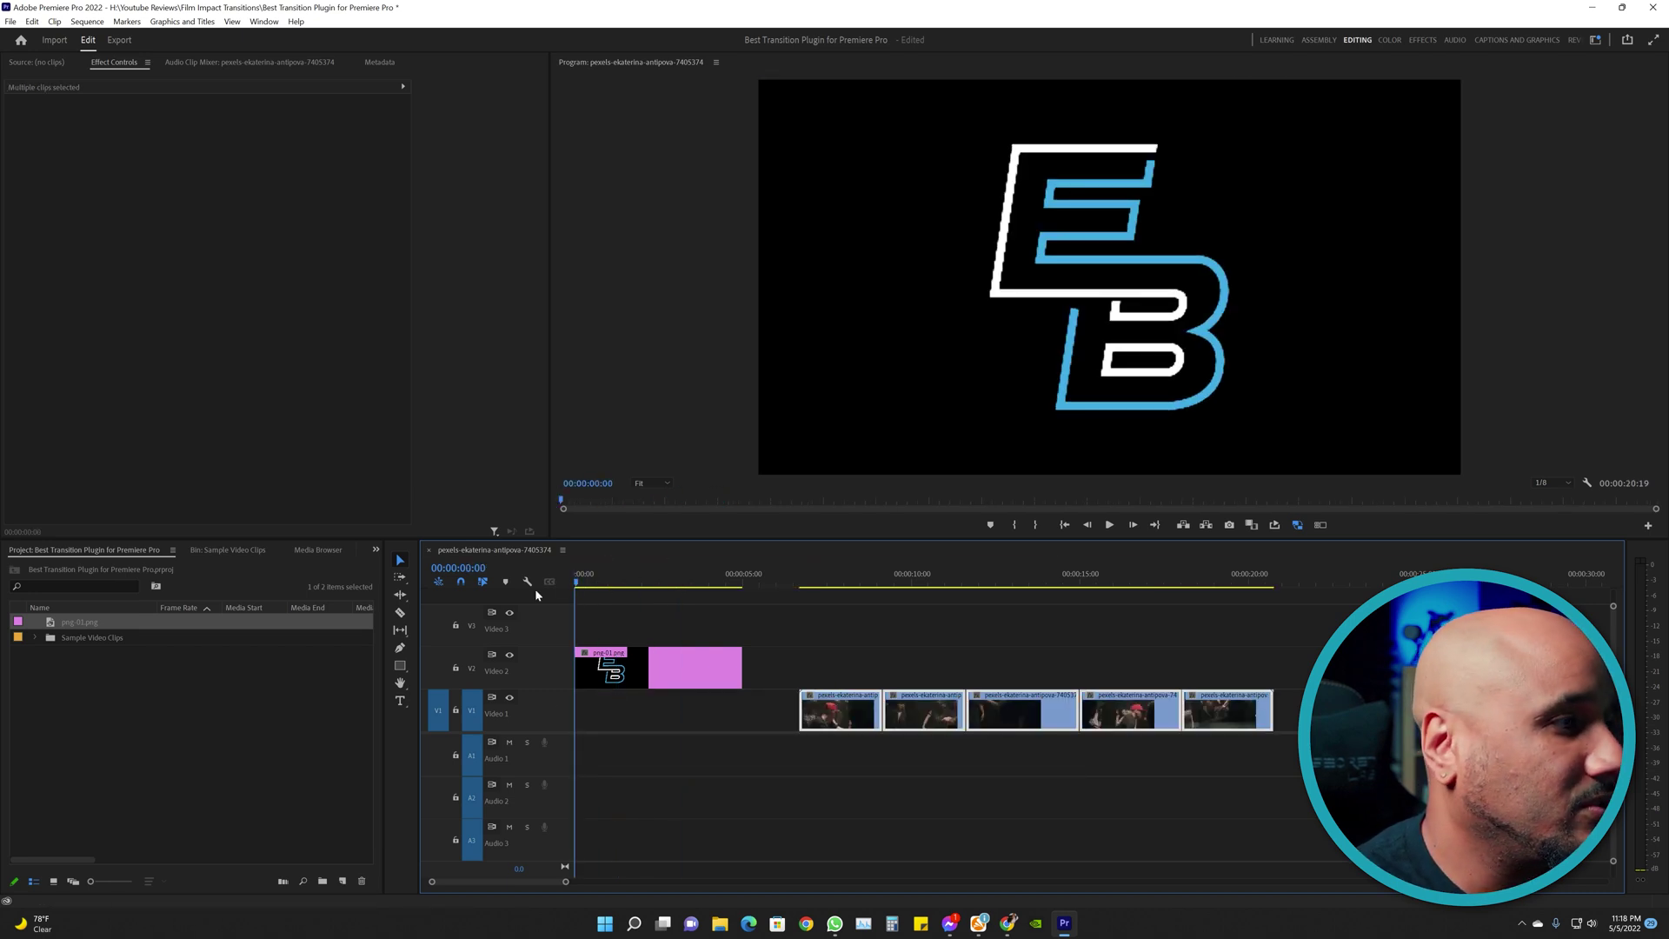
key(shift+7)
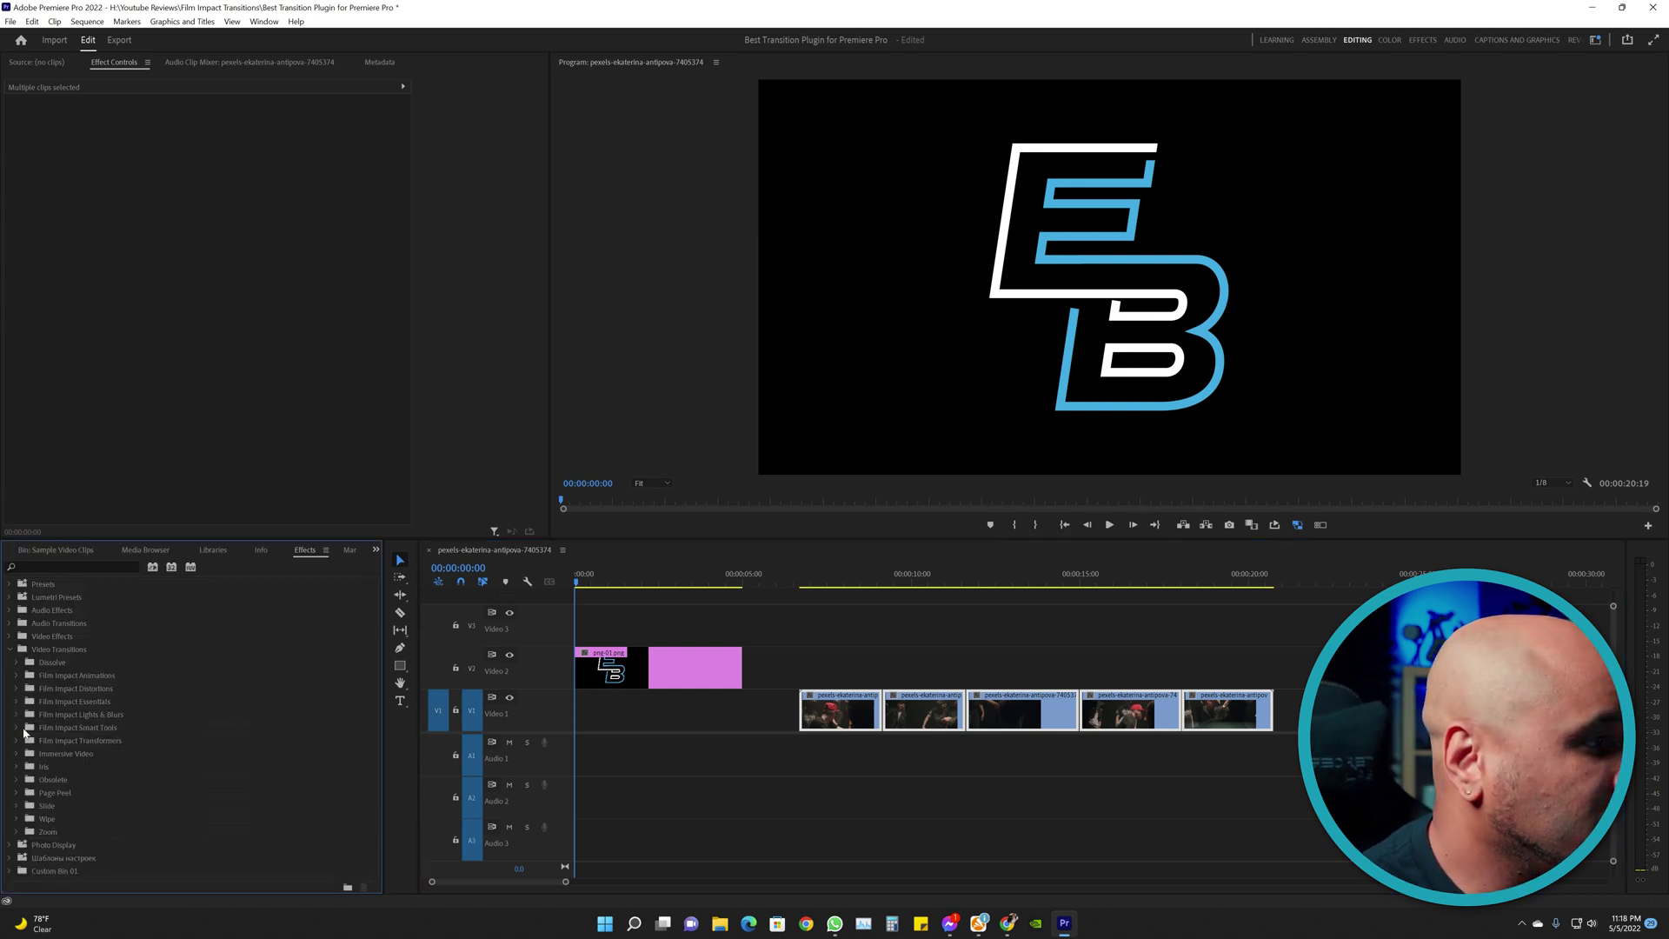
click(15, 727)
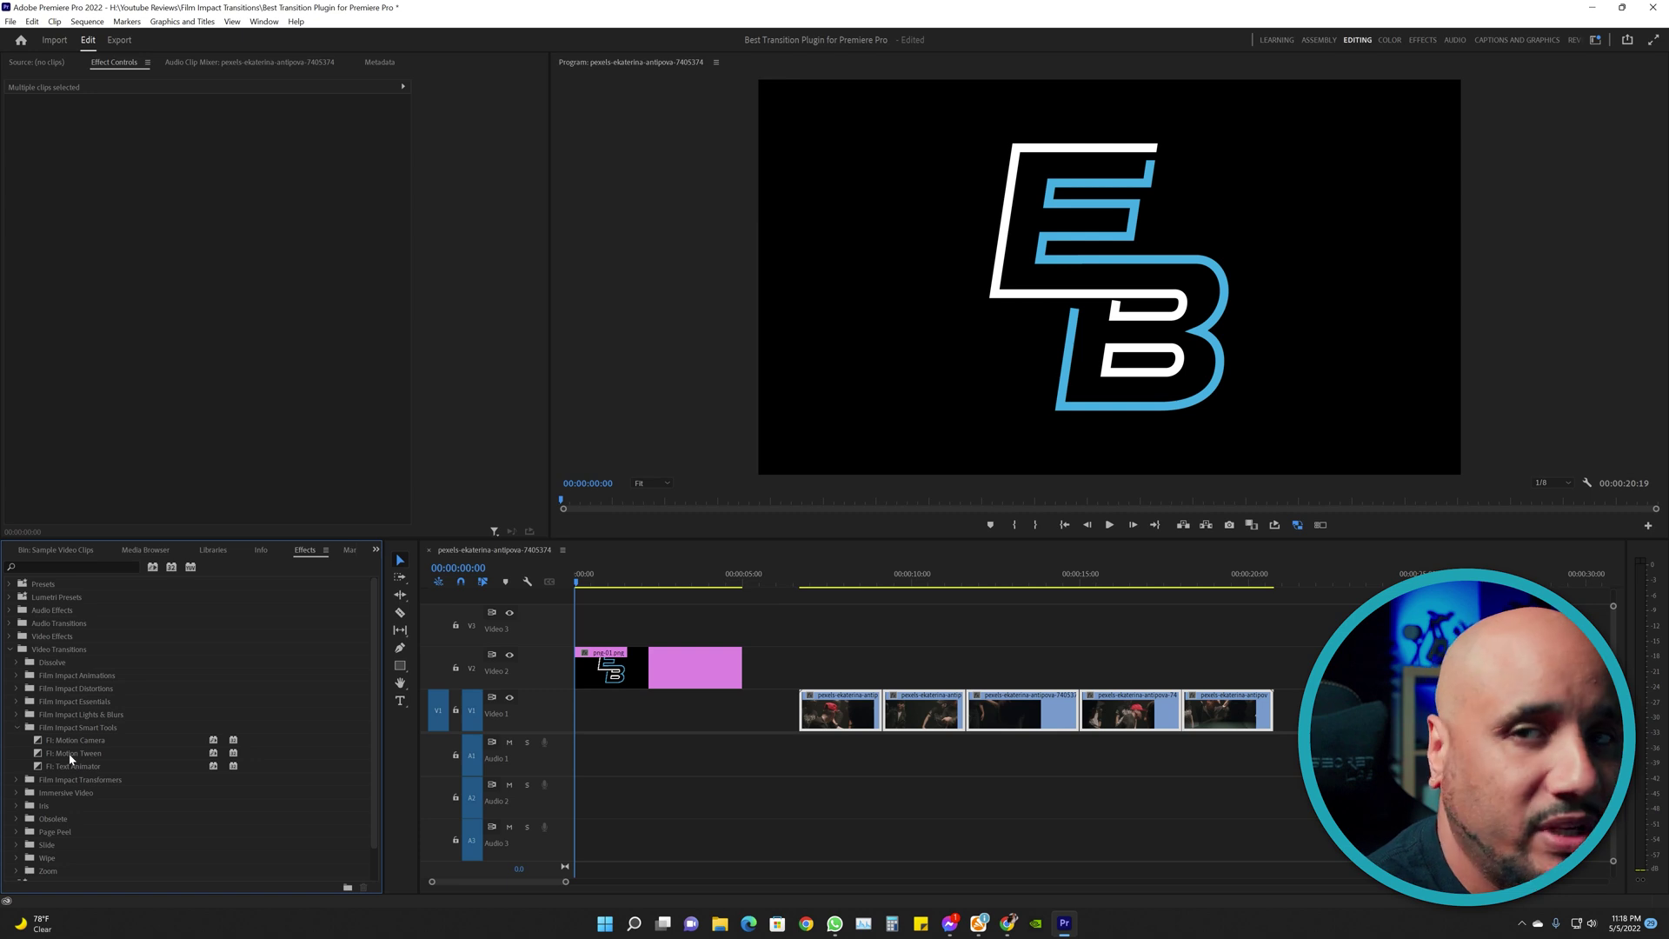
drag(69, 757, 577, 688)
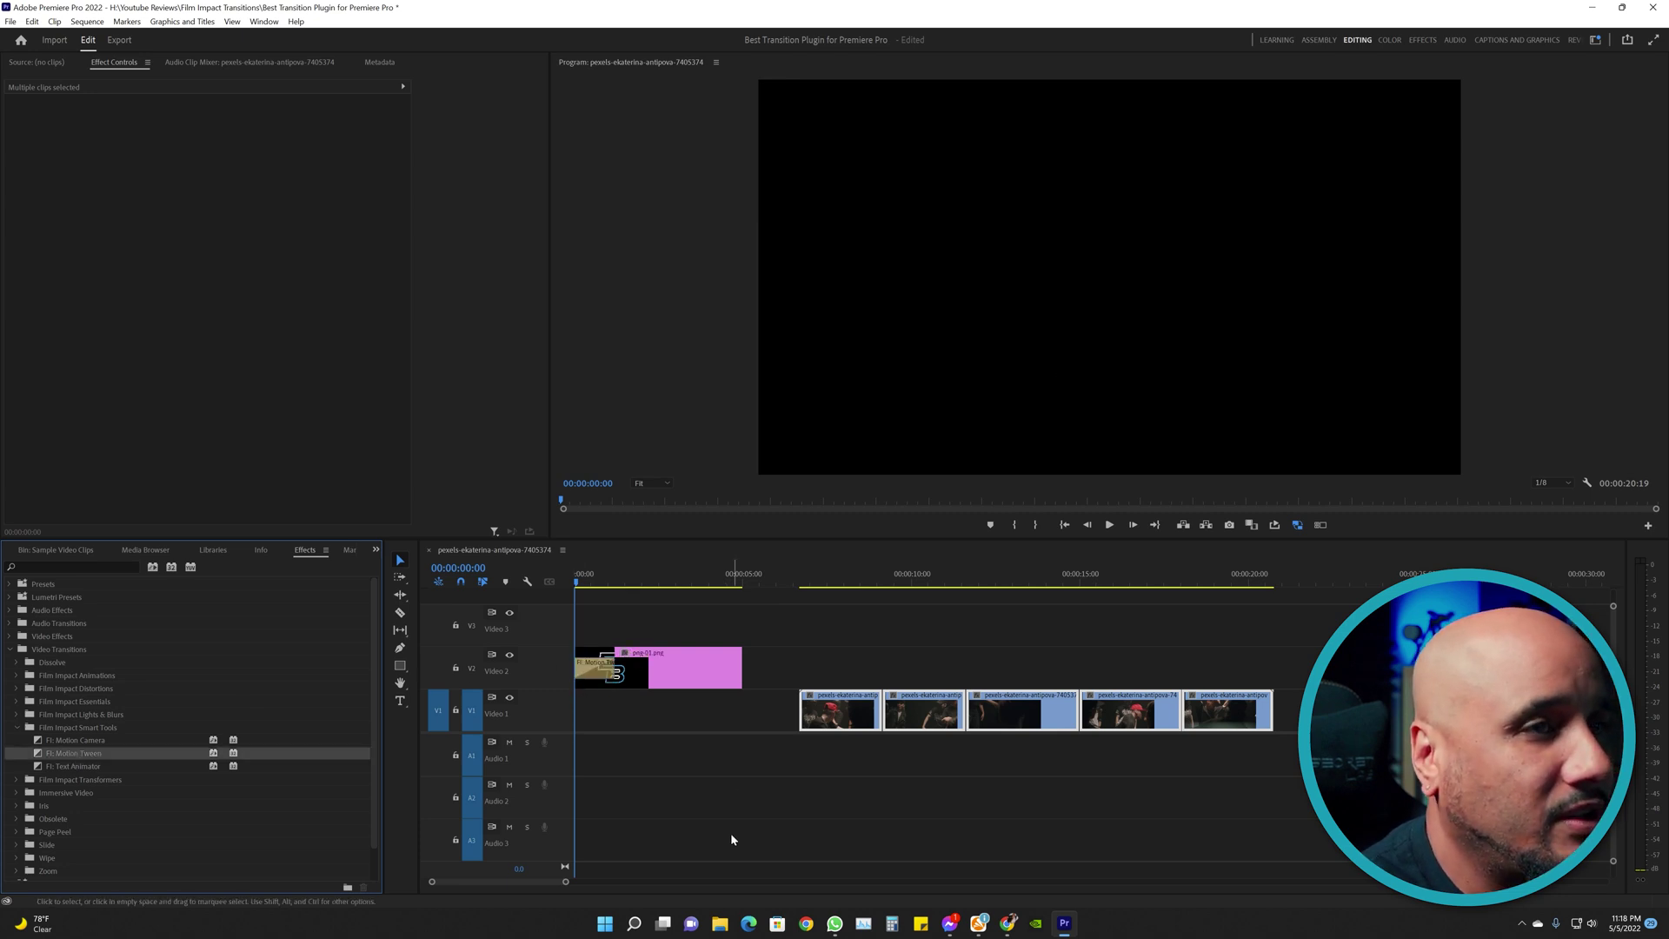
key(space)
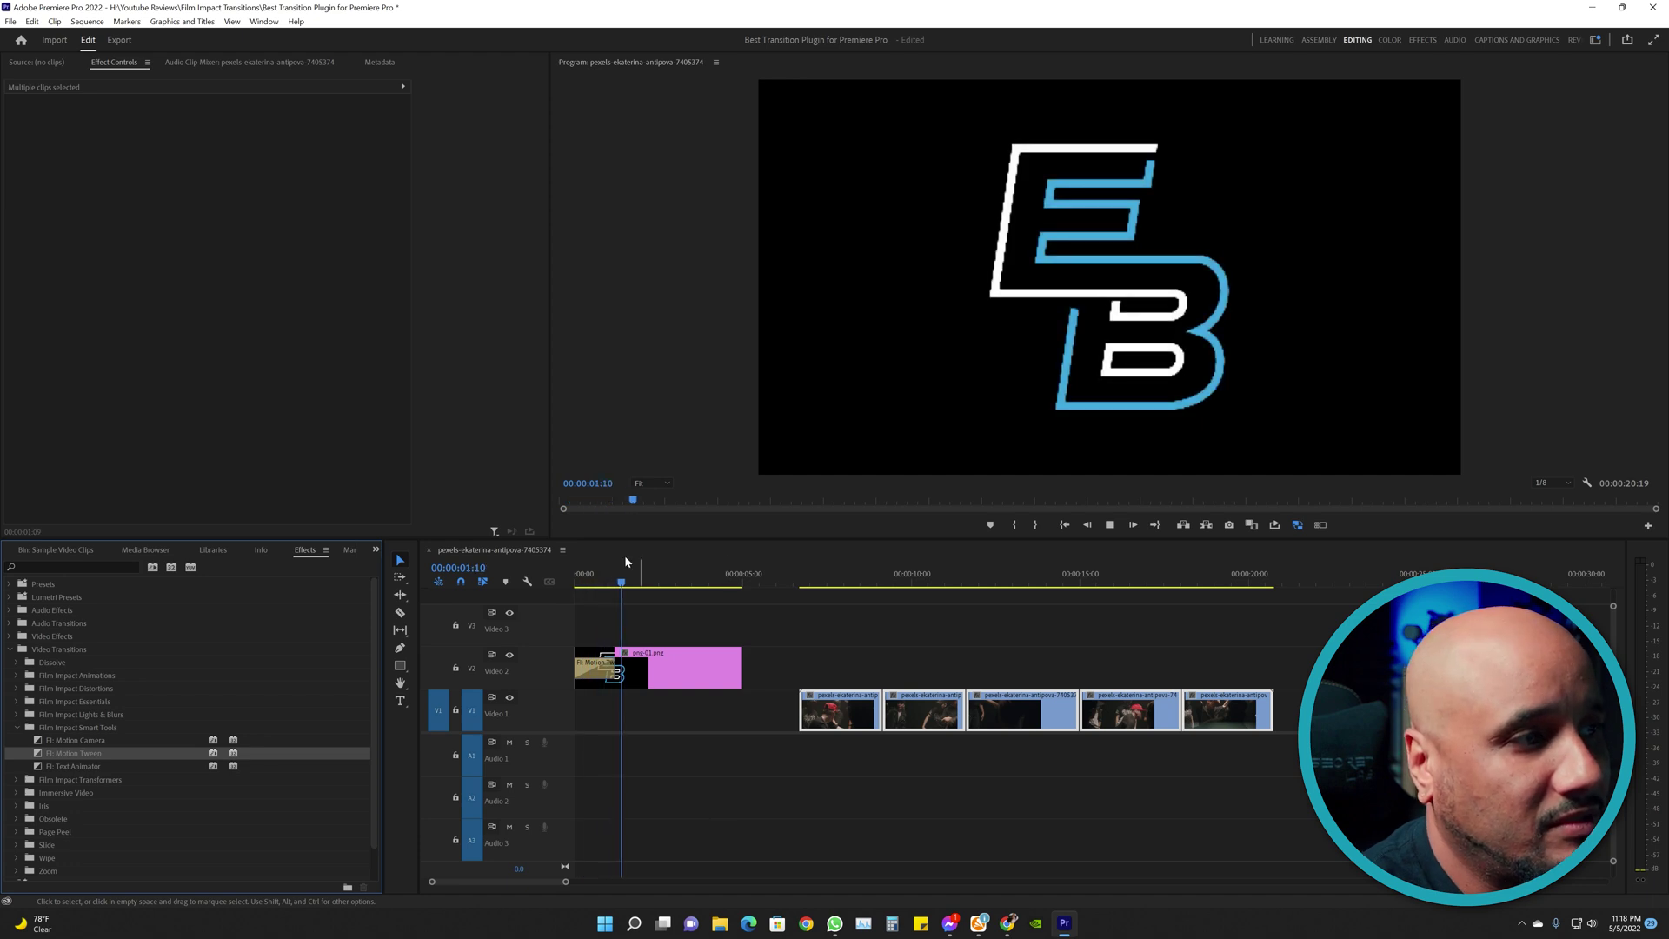
- Randomize the logo's Motion Tween settings with Surprise Me and return to the sequence start
mouse_move(626, 578)
mouse_down()
mouse_move(580, 579)
mouse_move(632, 580)
mouse_move(596, 582)
mouse_up()
click(596, 665)
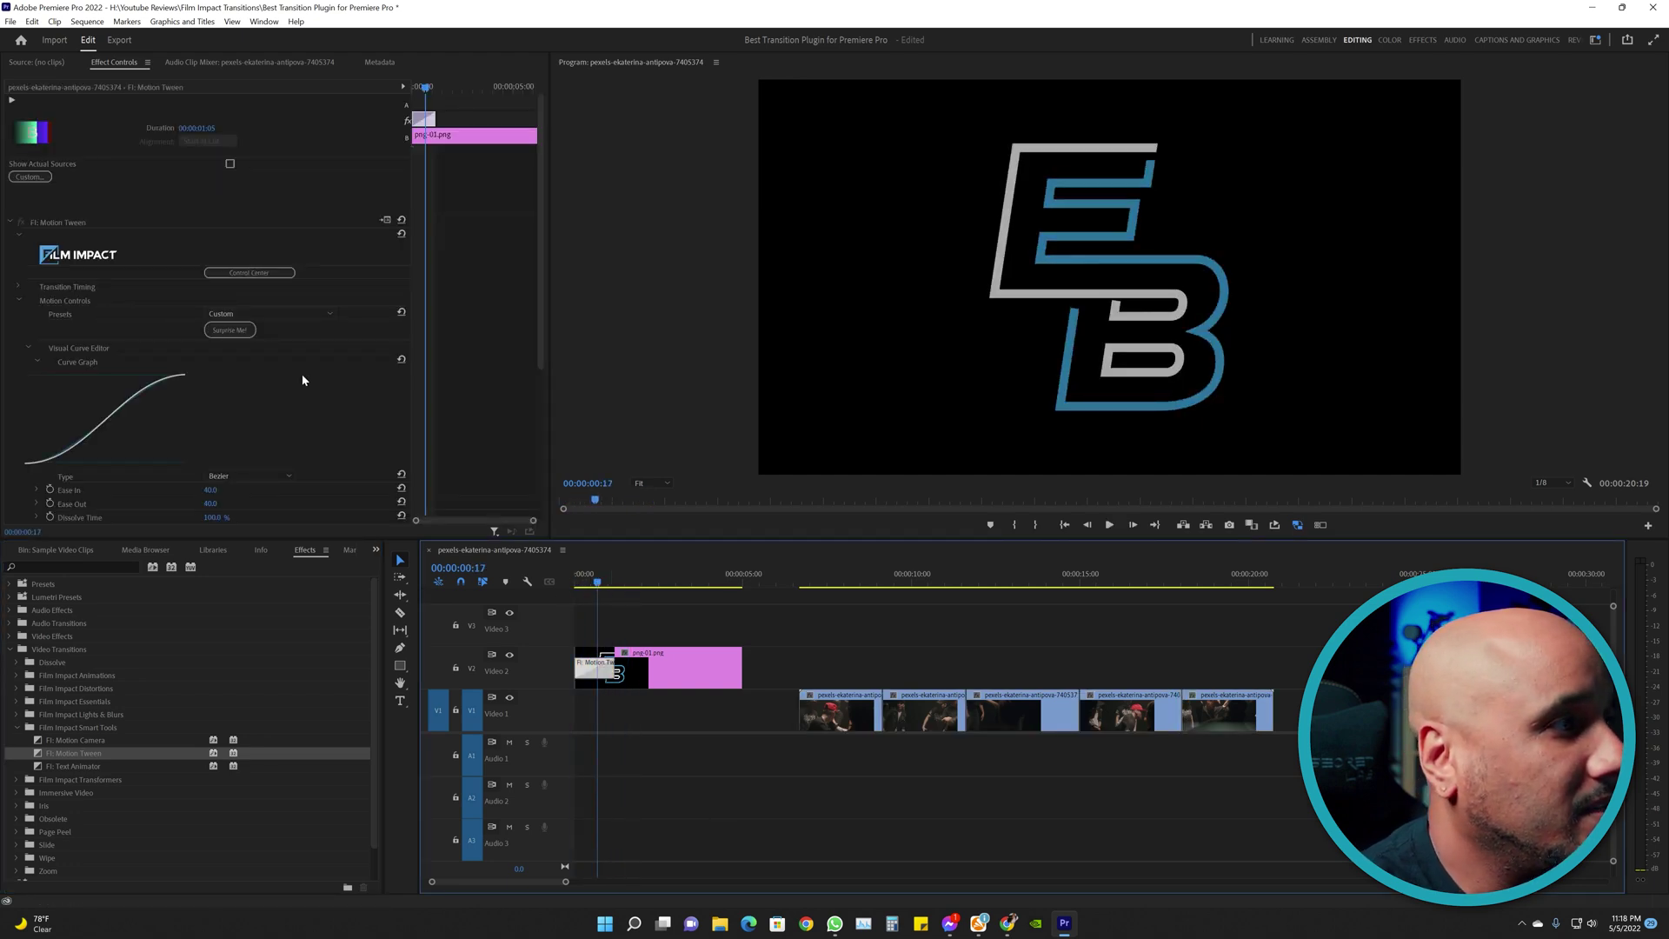
click(229, 330)
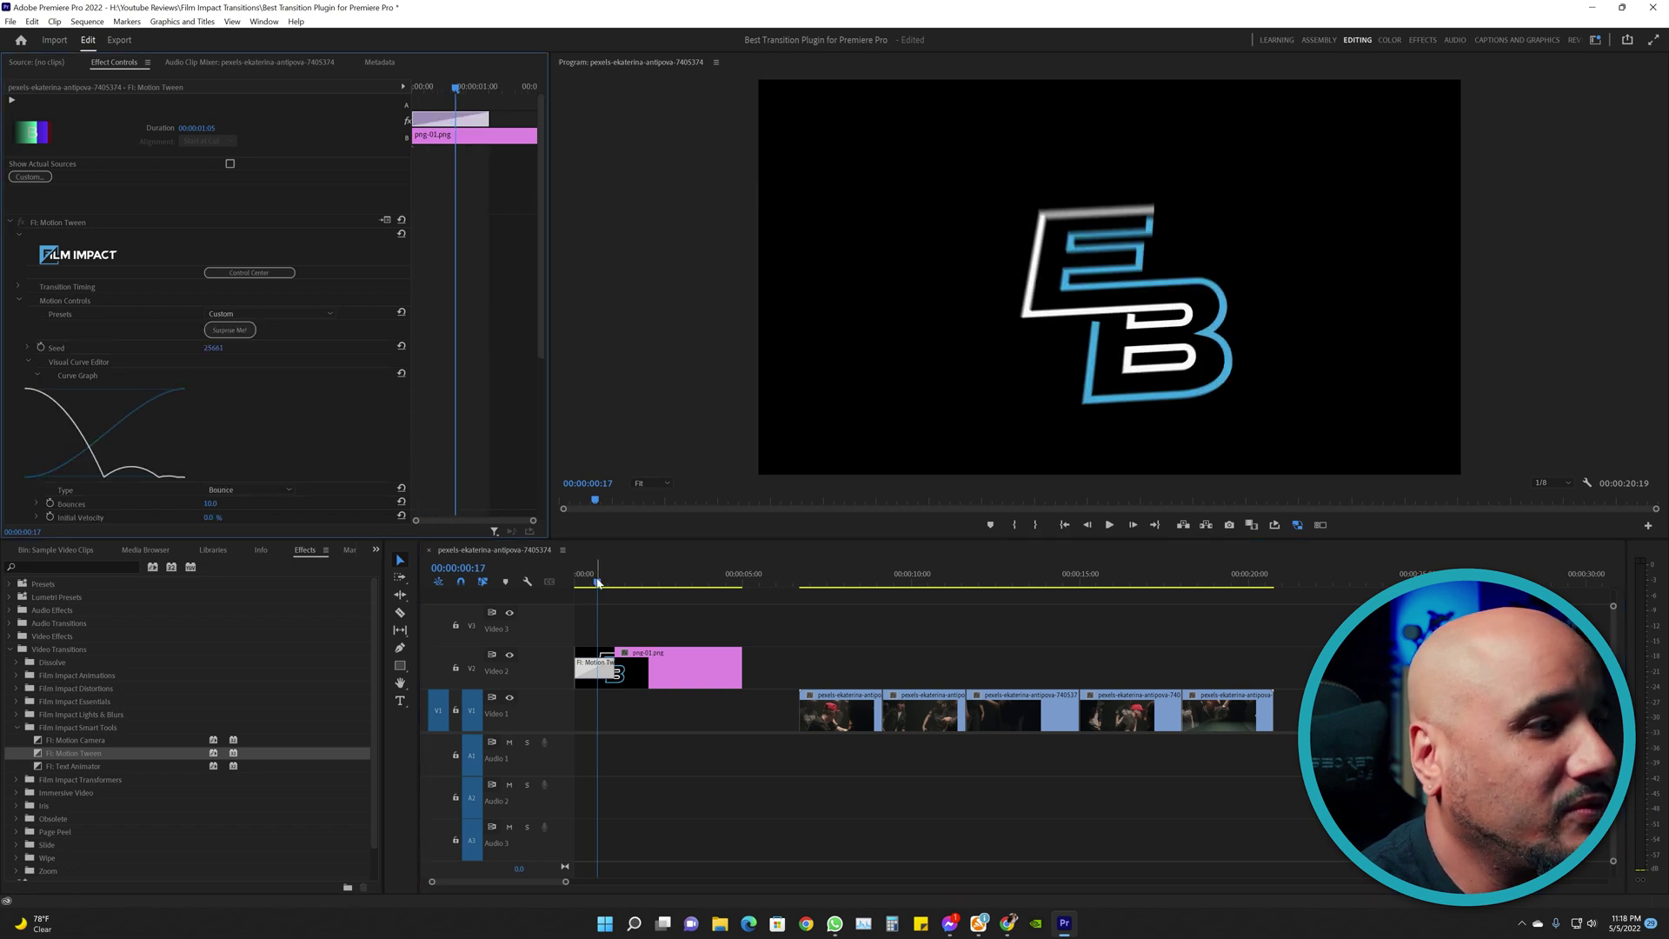
drag(597, 582, 550, 596)
- Shift the logo clip slightly later on Video 2, then play and scrub through its Motion Tween
drag(643, 658, 655, 664)
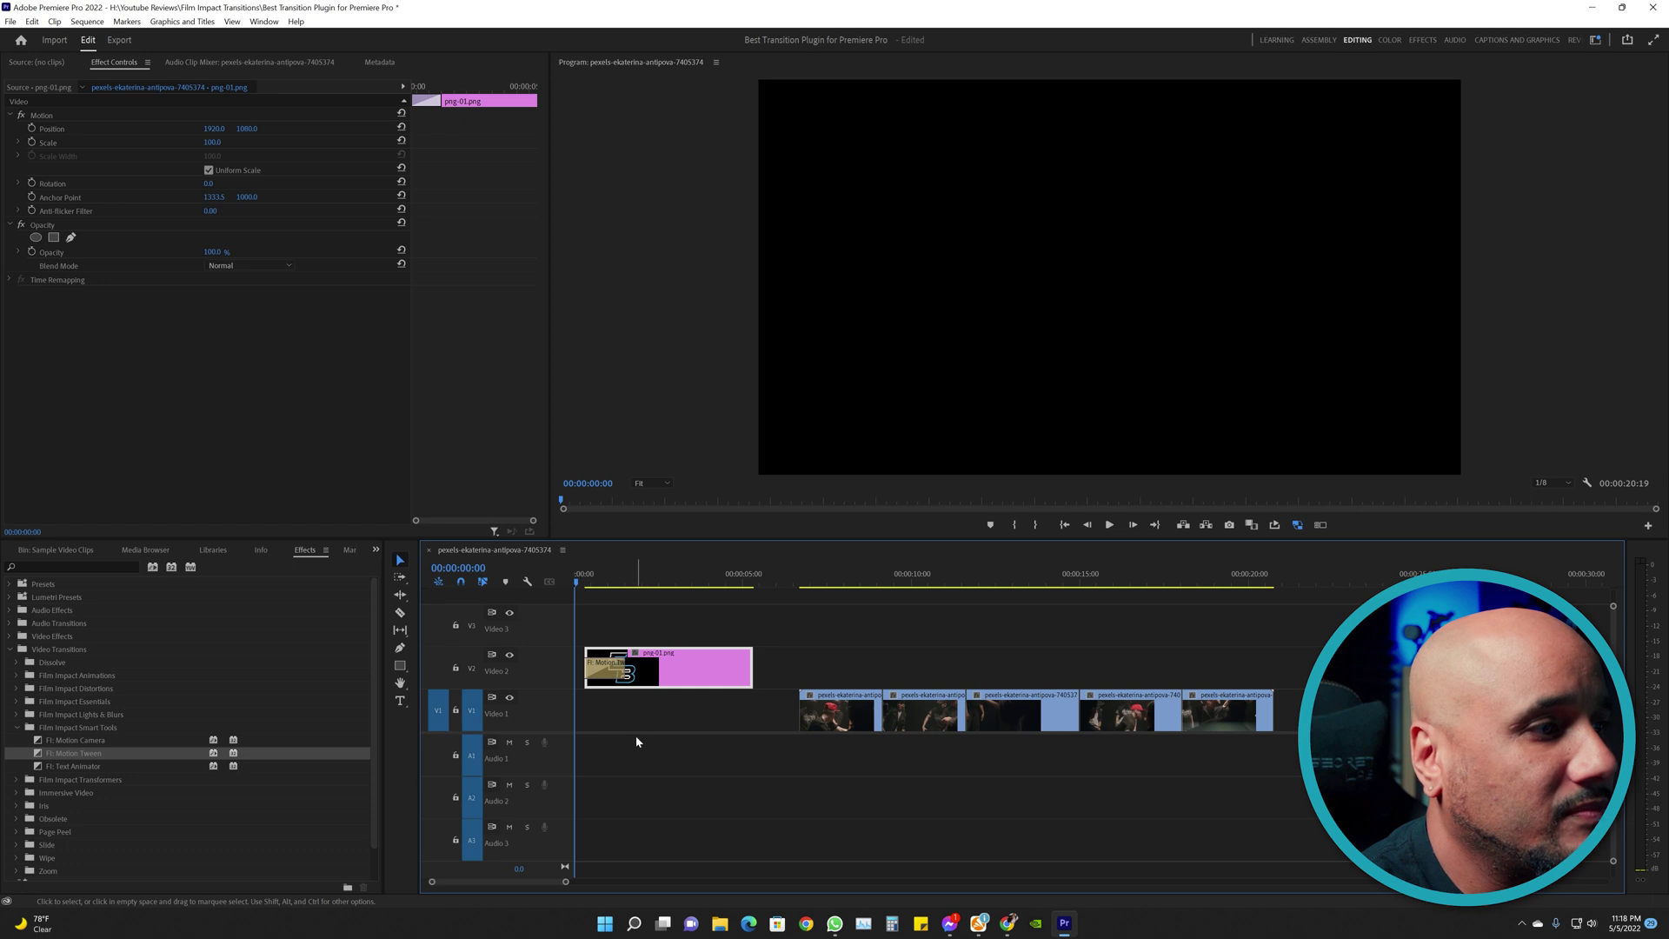
key(space)
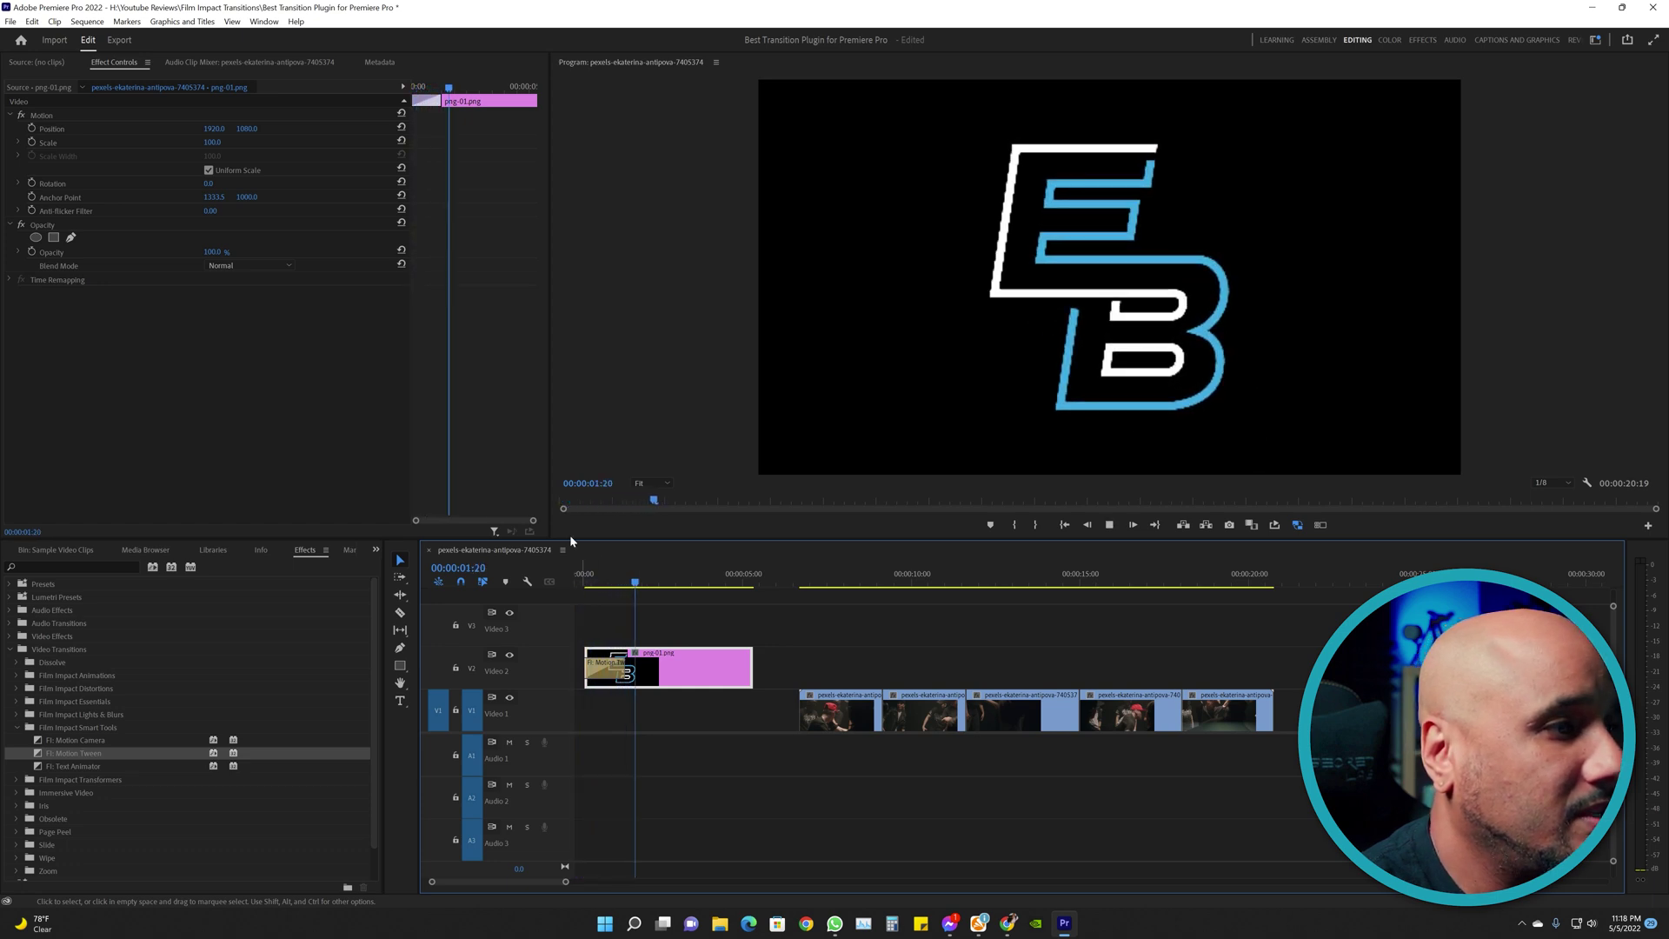
drag(584, 581, 609, 585)
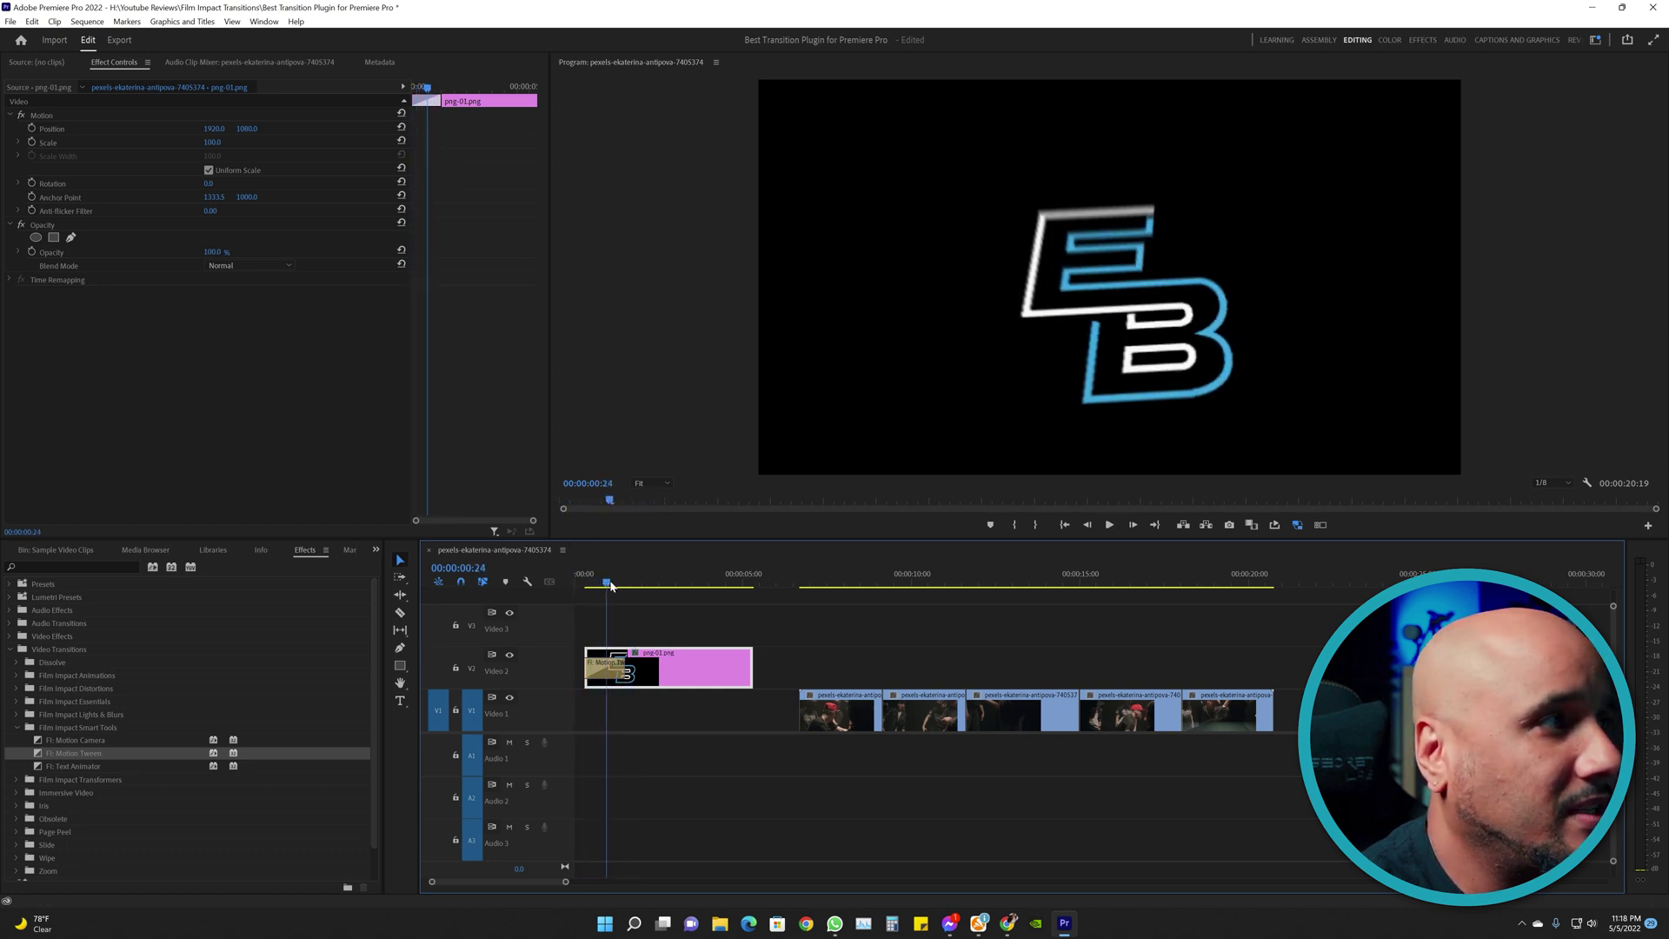
- Randomize the Motion Tween on the shifted logo again with Surprise Me and preview the new animation
key(Home)
click(605, 667)
click(228, 329)
key(space)
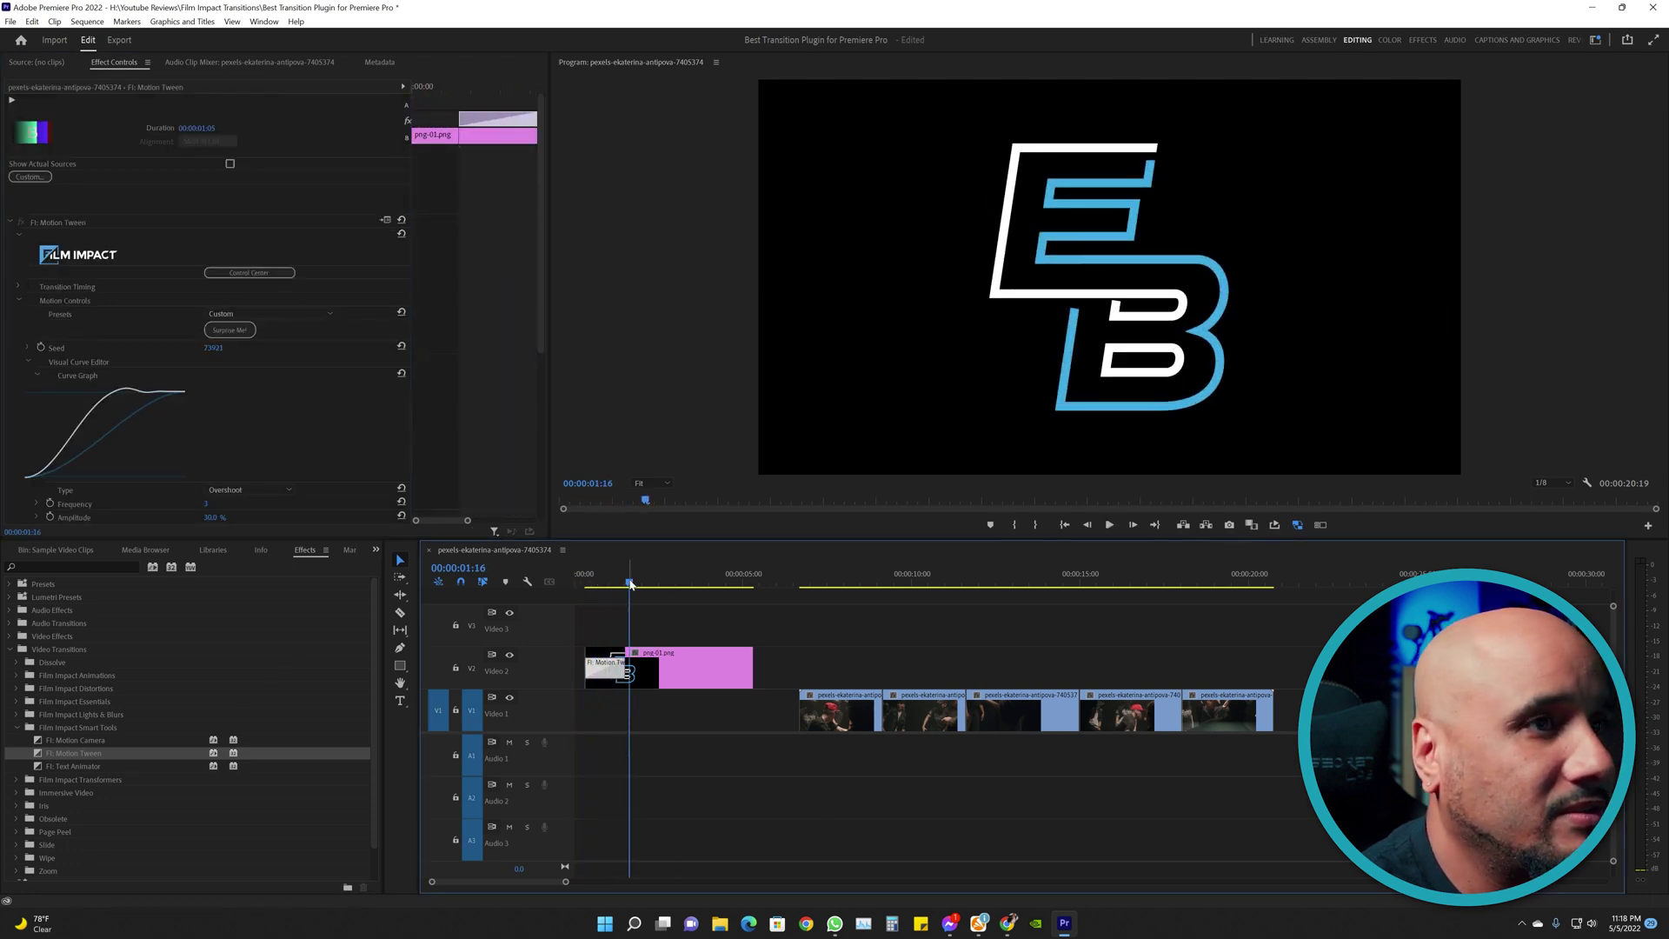
mouse_move(630, 583)
mouse_down()
mouse_move(593, 587)
mouse_move(613, 588)
mouse_up()
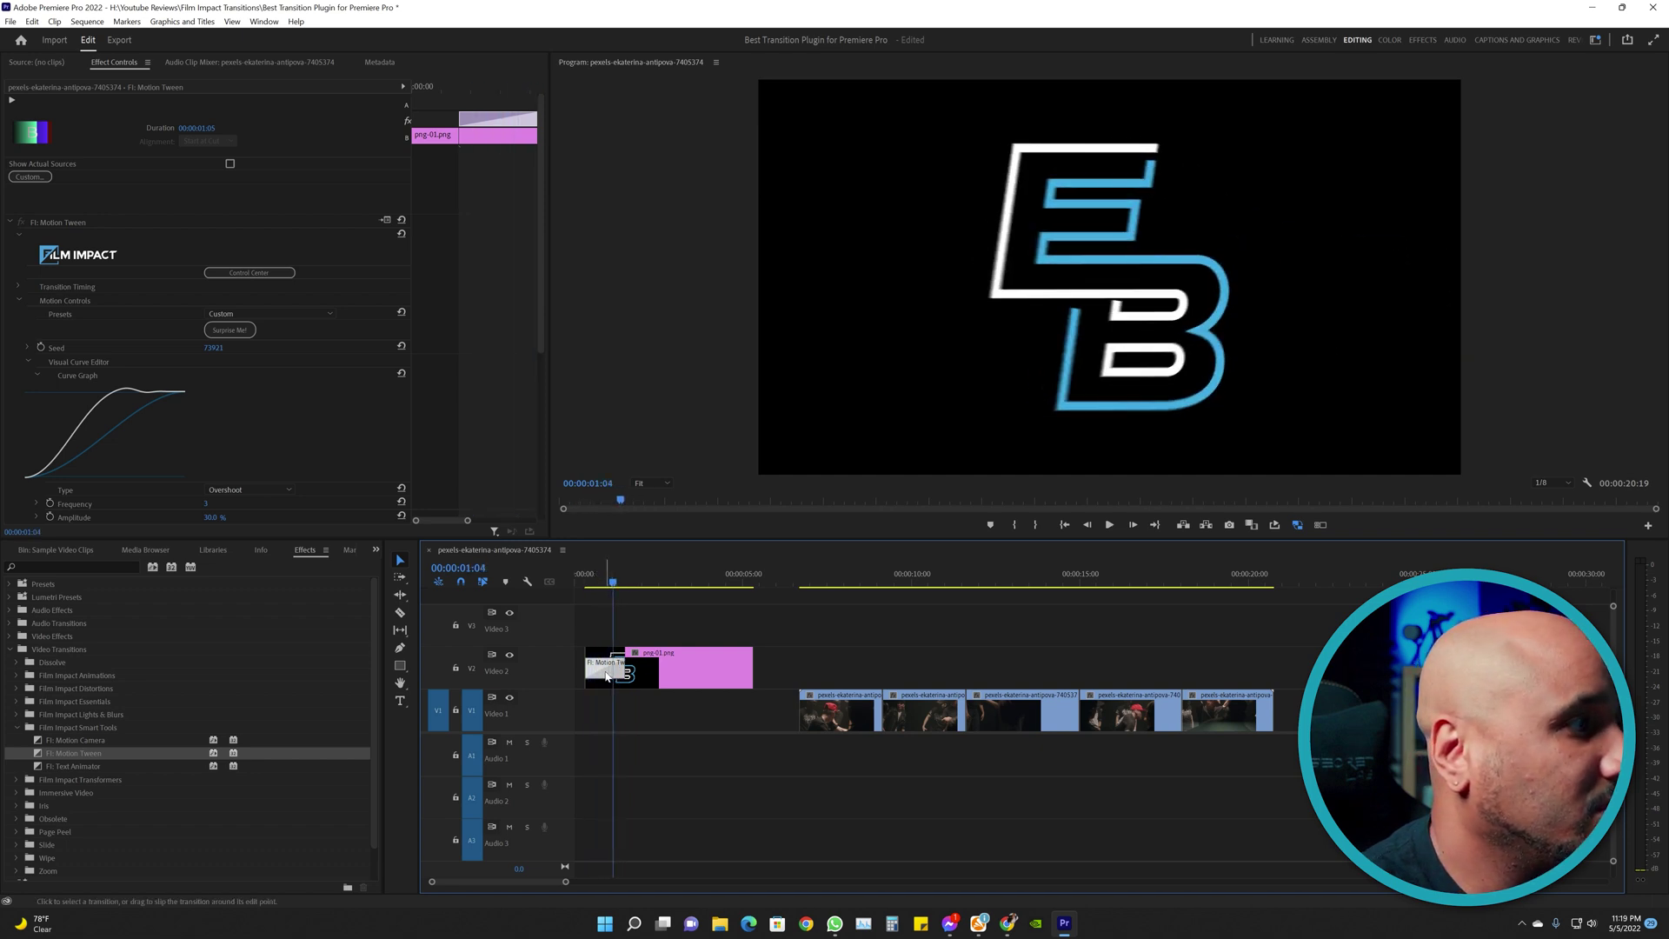
- Adjust the Motion Tween's Angle and horizontal Move values, randomize it with Surprise Me, and scrub through the logo animation
drag(542, 356, 541, 495)
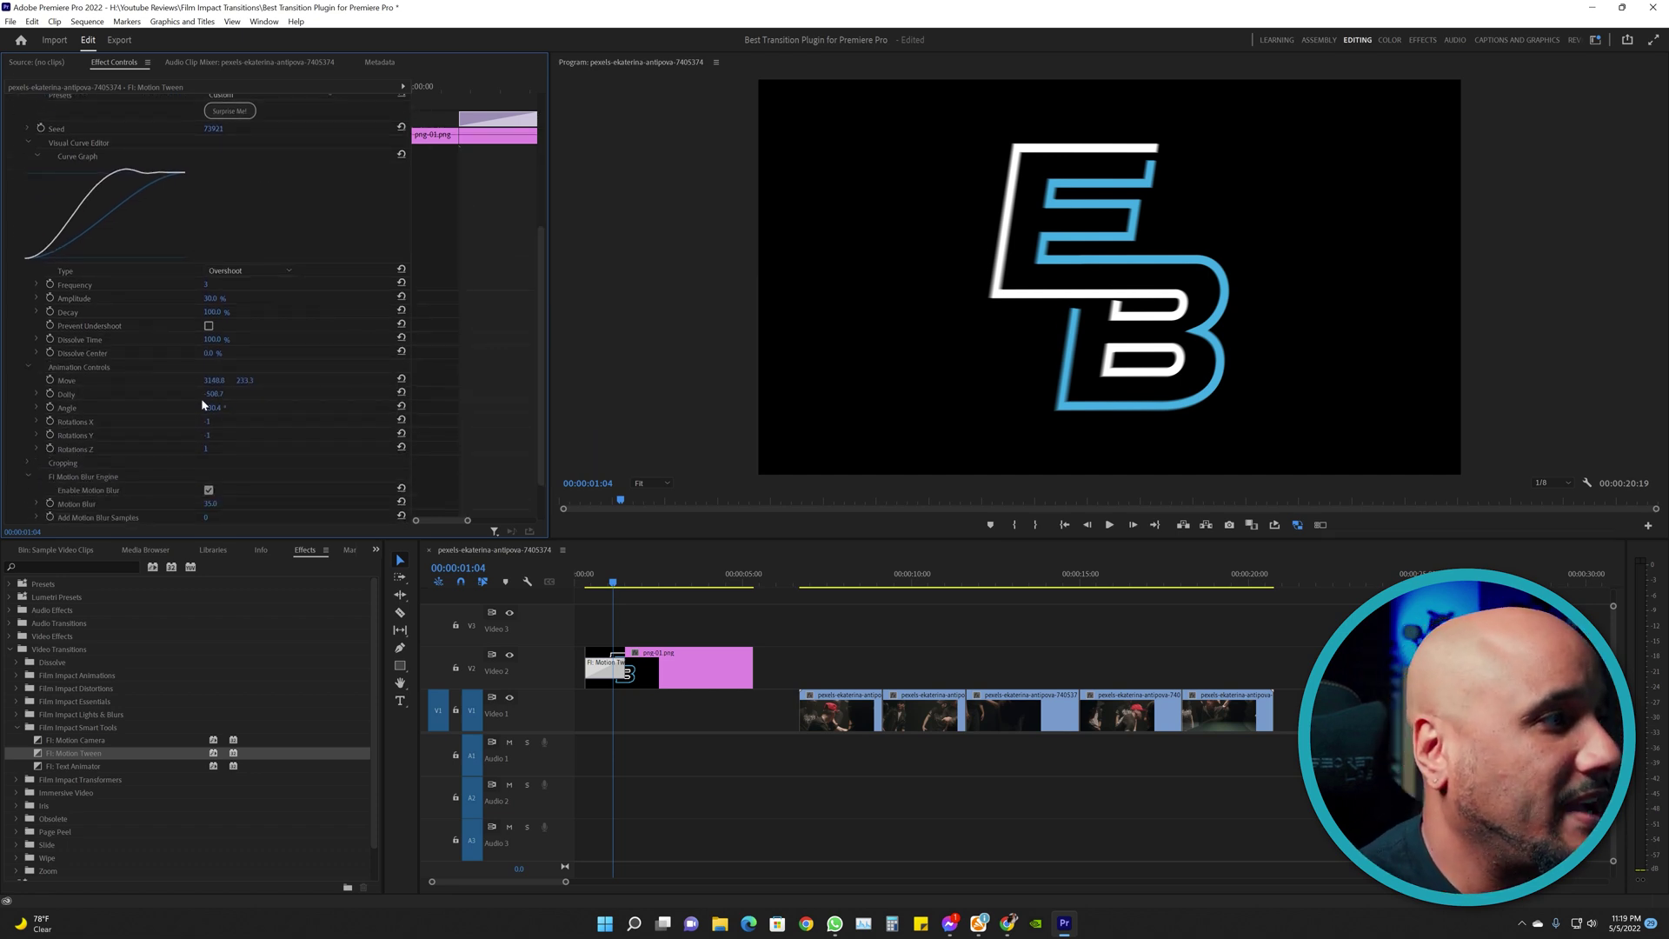
drag(215, 407, 303, 407)
drag(613, 582, 605, 582)
drag(213, 380, 243, 400)
click(230, 111)
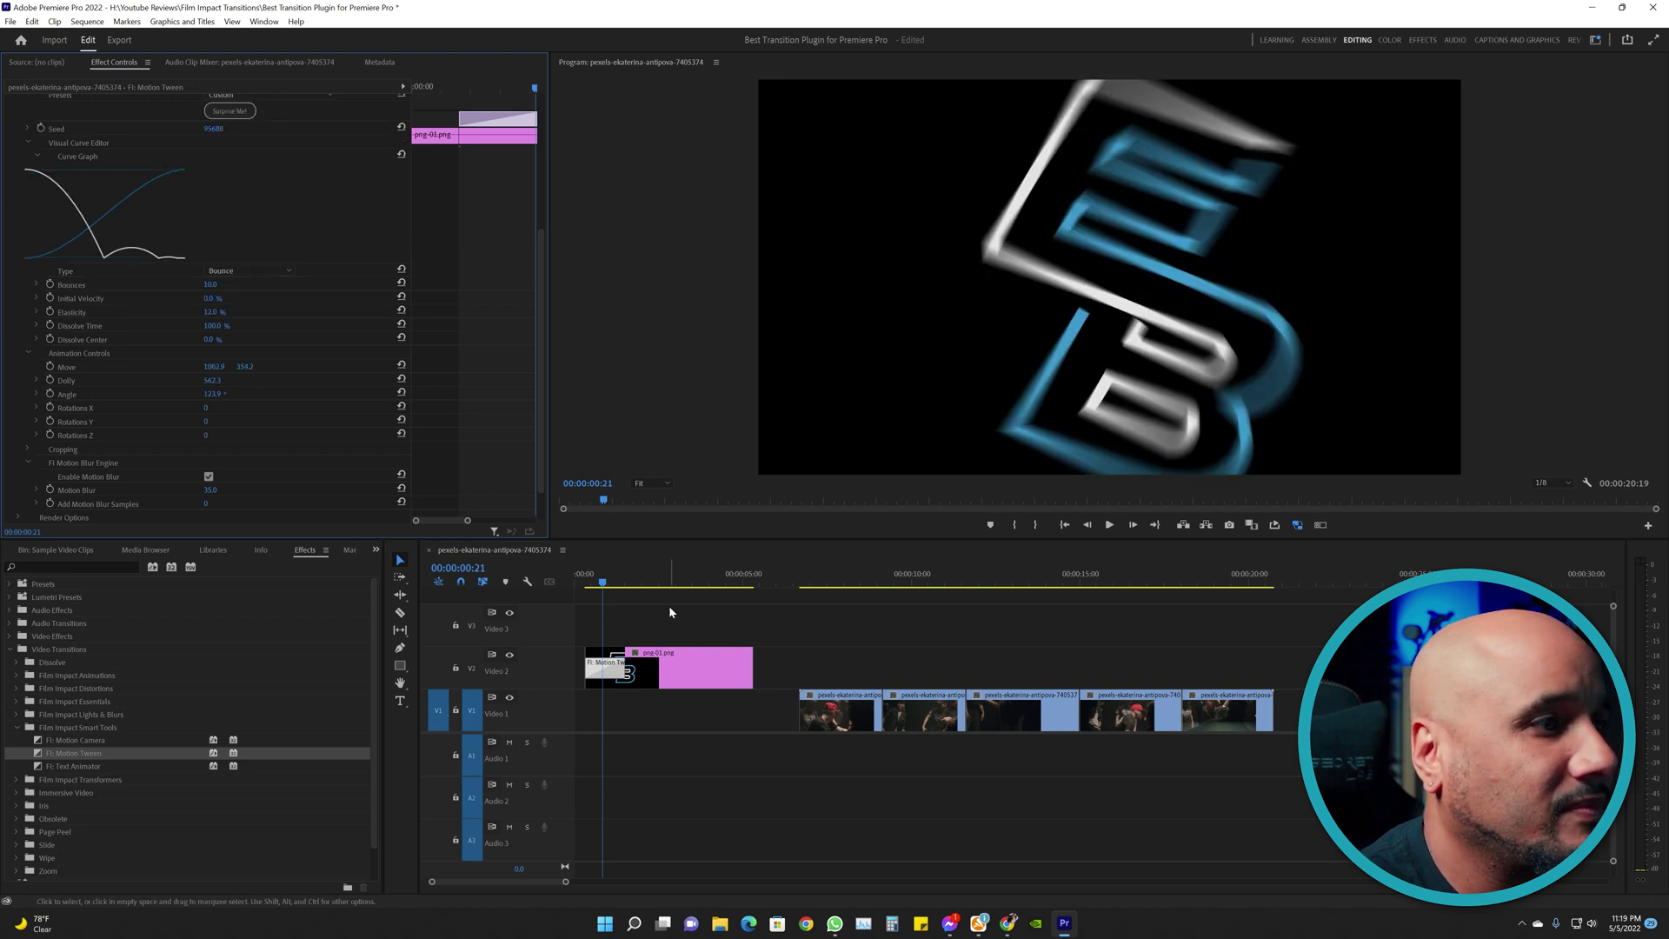
mouse_move(600, 586)
mouse_down()
mouse_move(578, 586)
mouse_move(627, 590)
mouse_up()
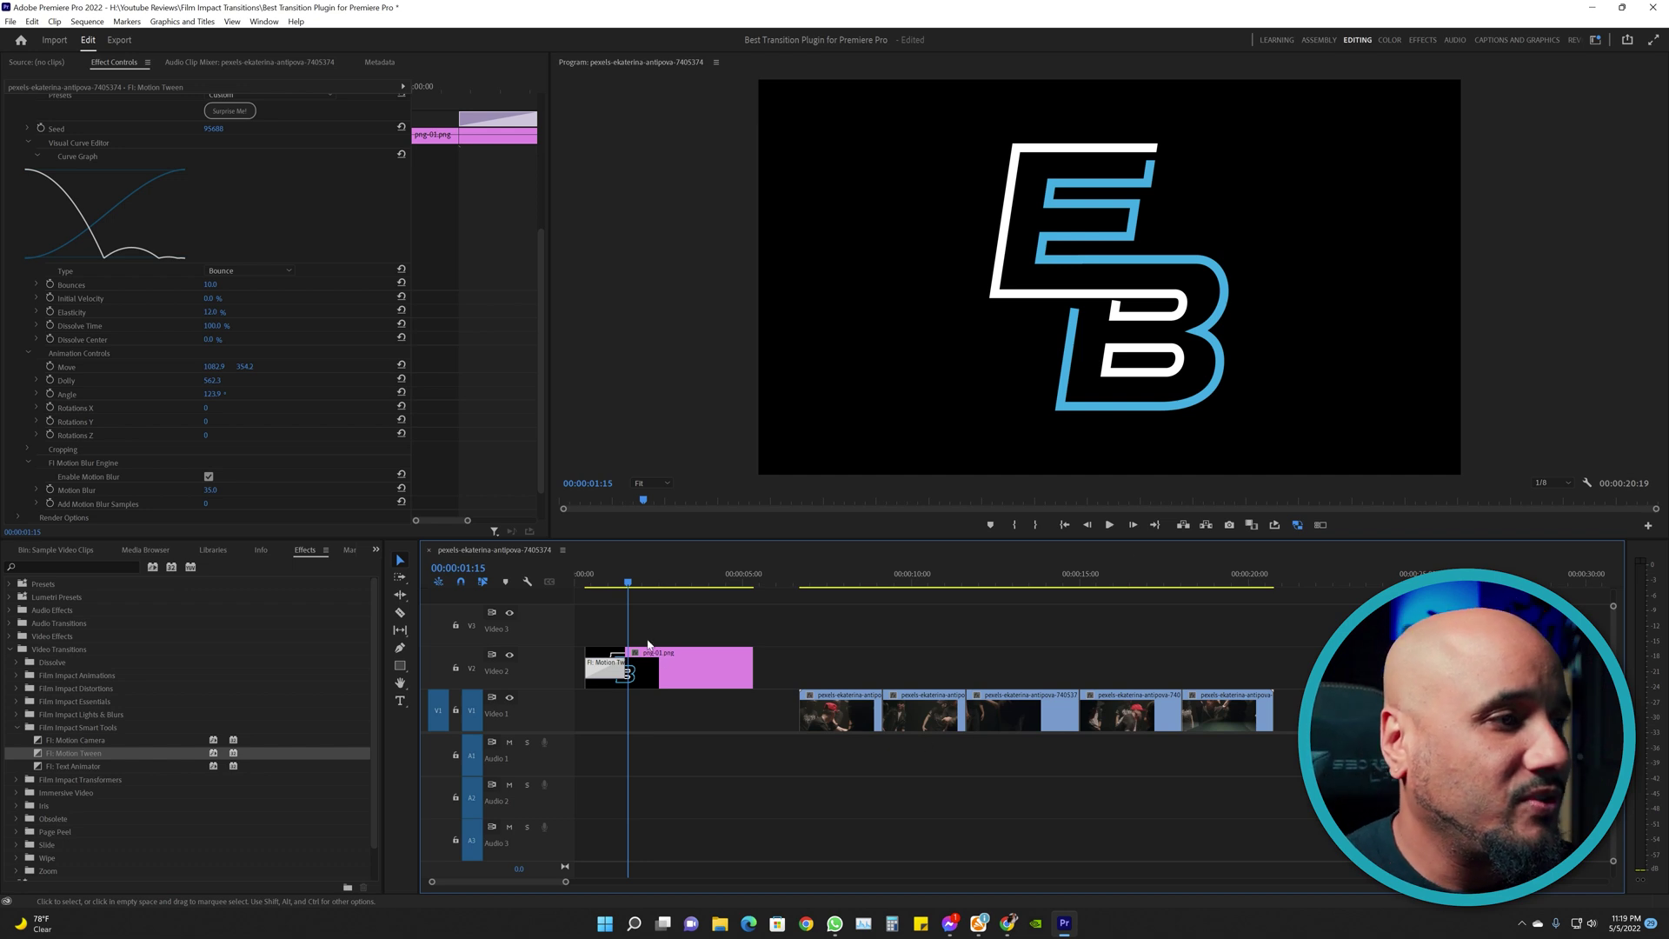
- Delete the Motion Tween and the logo, and place the FILM IMPACT text graphic on Video 2 at 00:00:01:15
key(Delete)
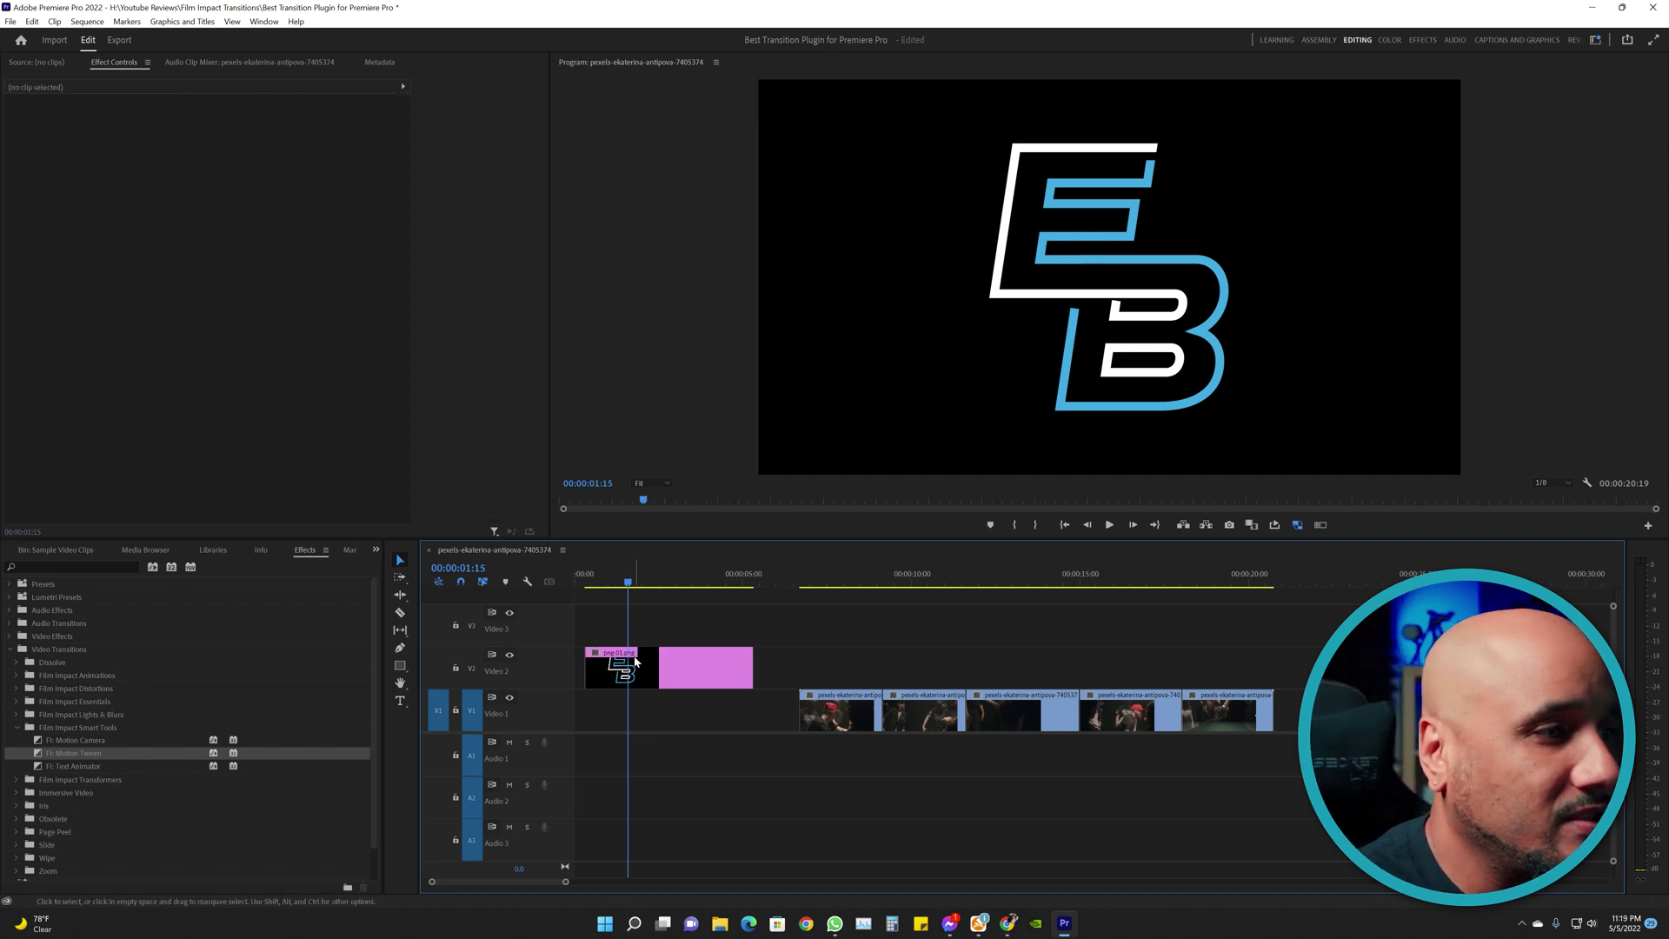
click(635, 662)
key(Delete)
key(ctrl+v)
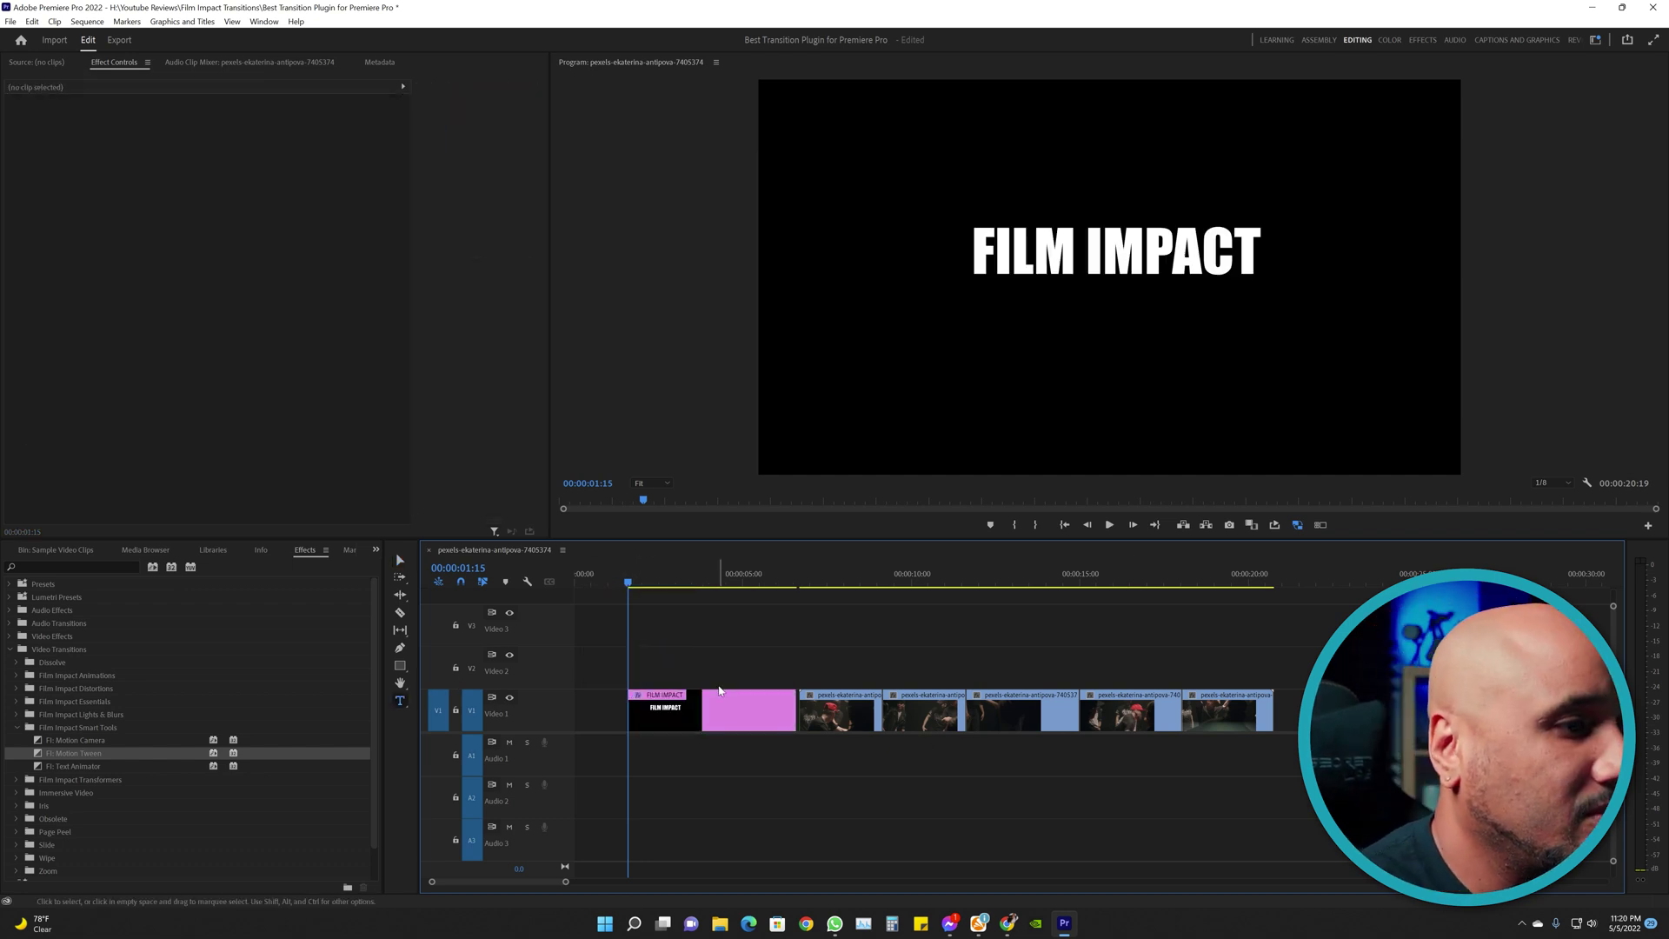
drag(717, 701, 716, 659)
- Apply the FI: Text Animator transition to the start of the FILM IMPACT graphic and play it
mouse_move(627, 580)
mouse_down()
mouse_move(582, 581)
mouse_move(609, 585)
mouse_up()
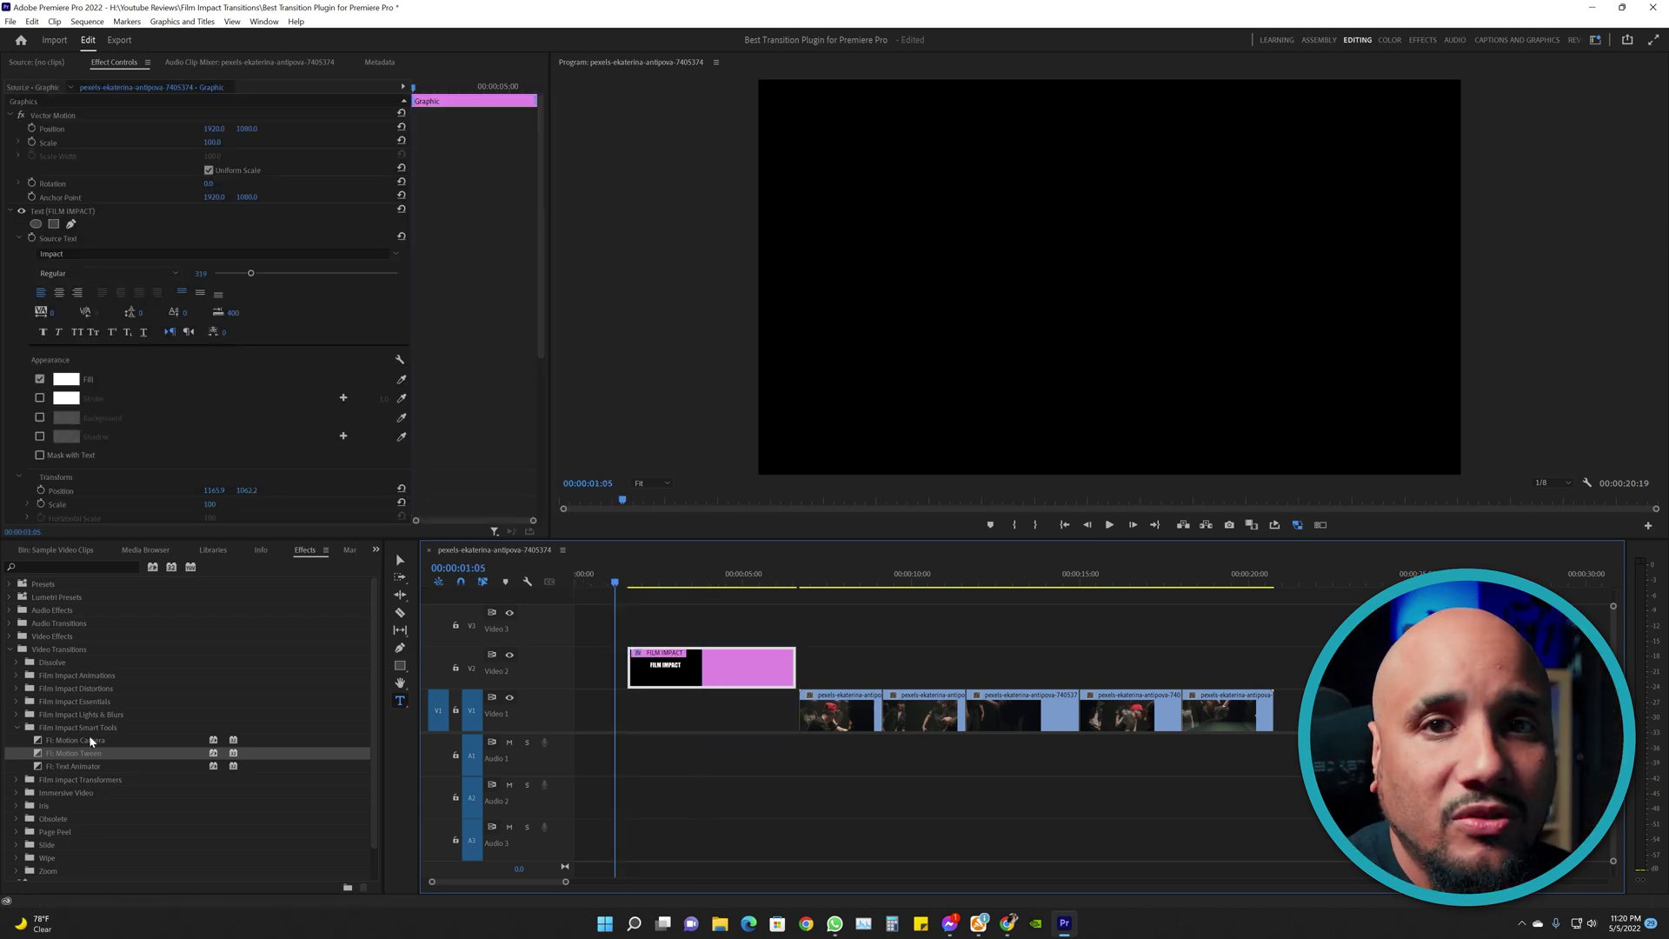
drag(71, 768, 514, 637)
drag(607, 660, 631, 665)
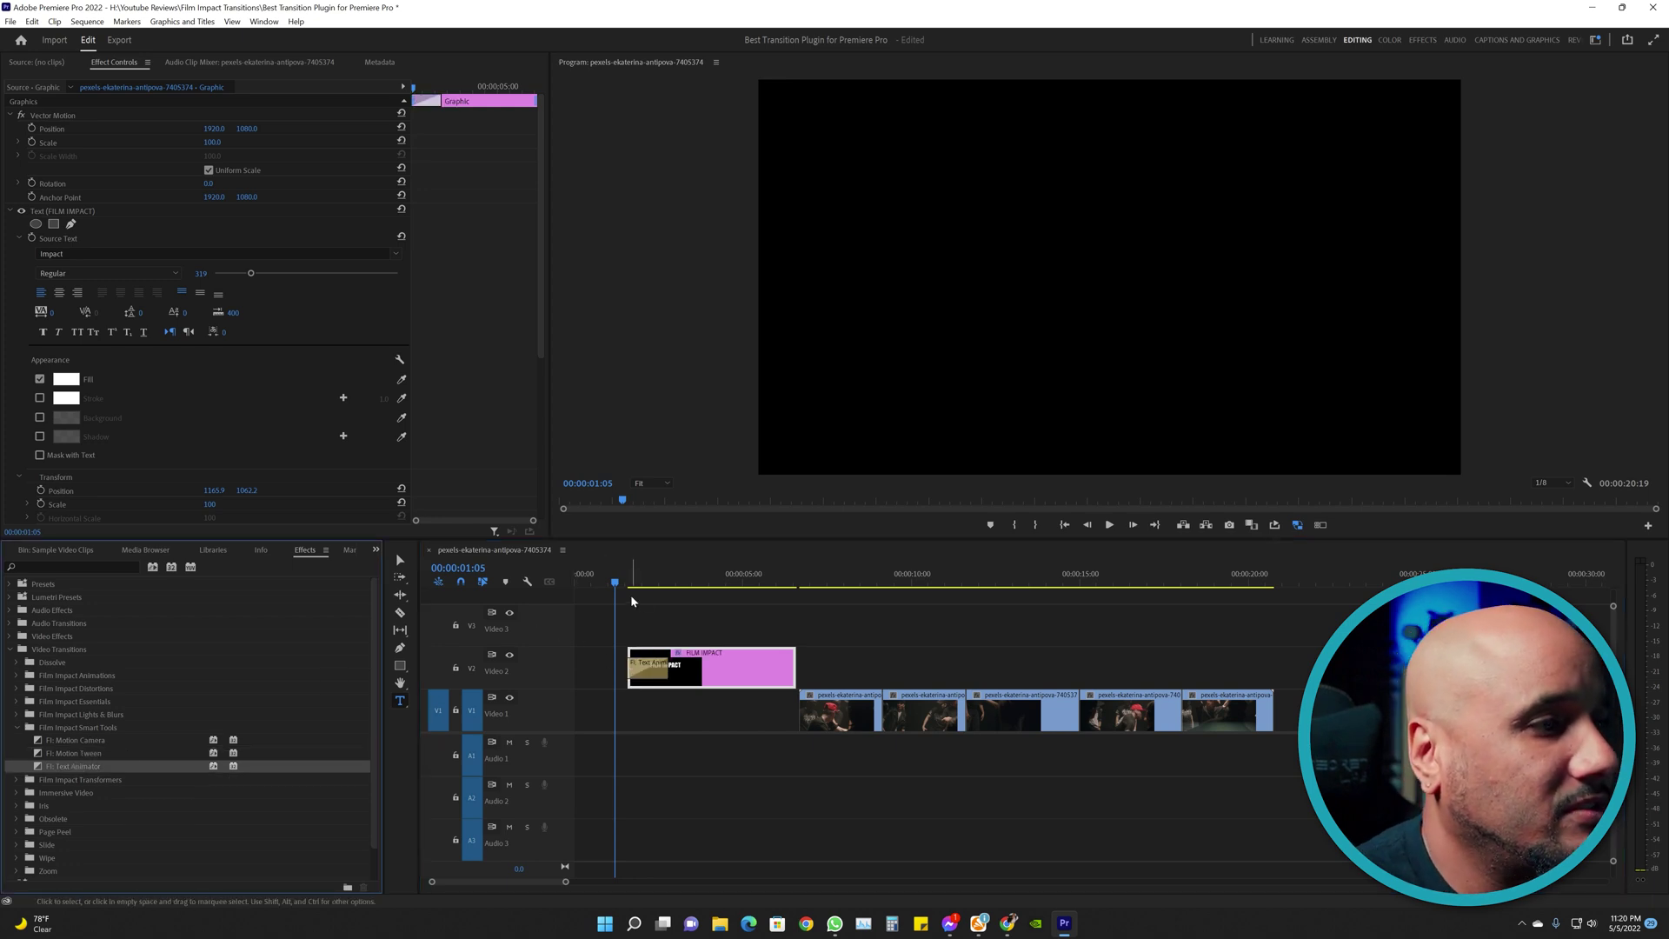
key(space)
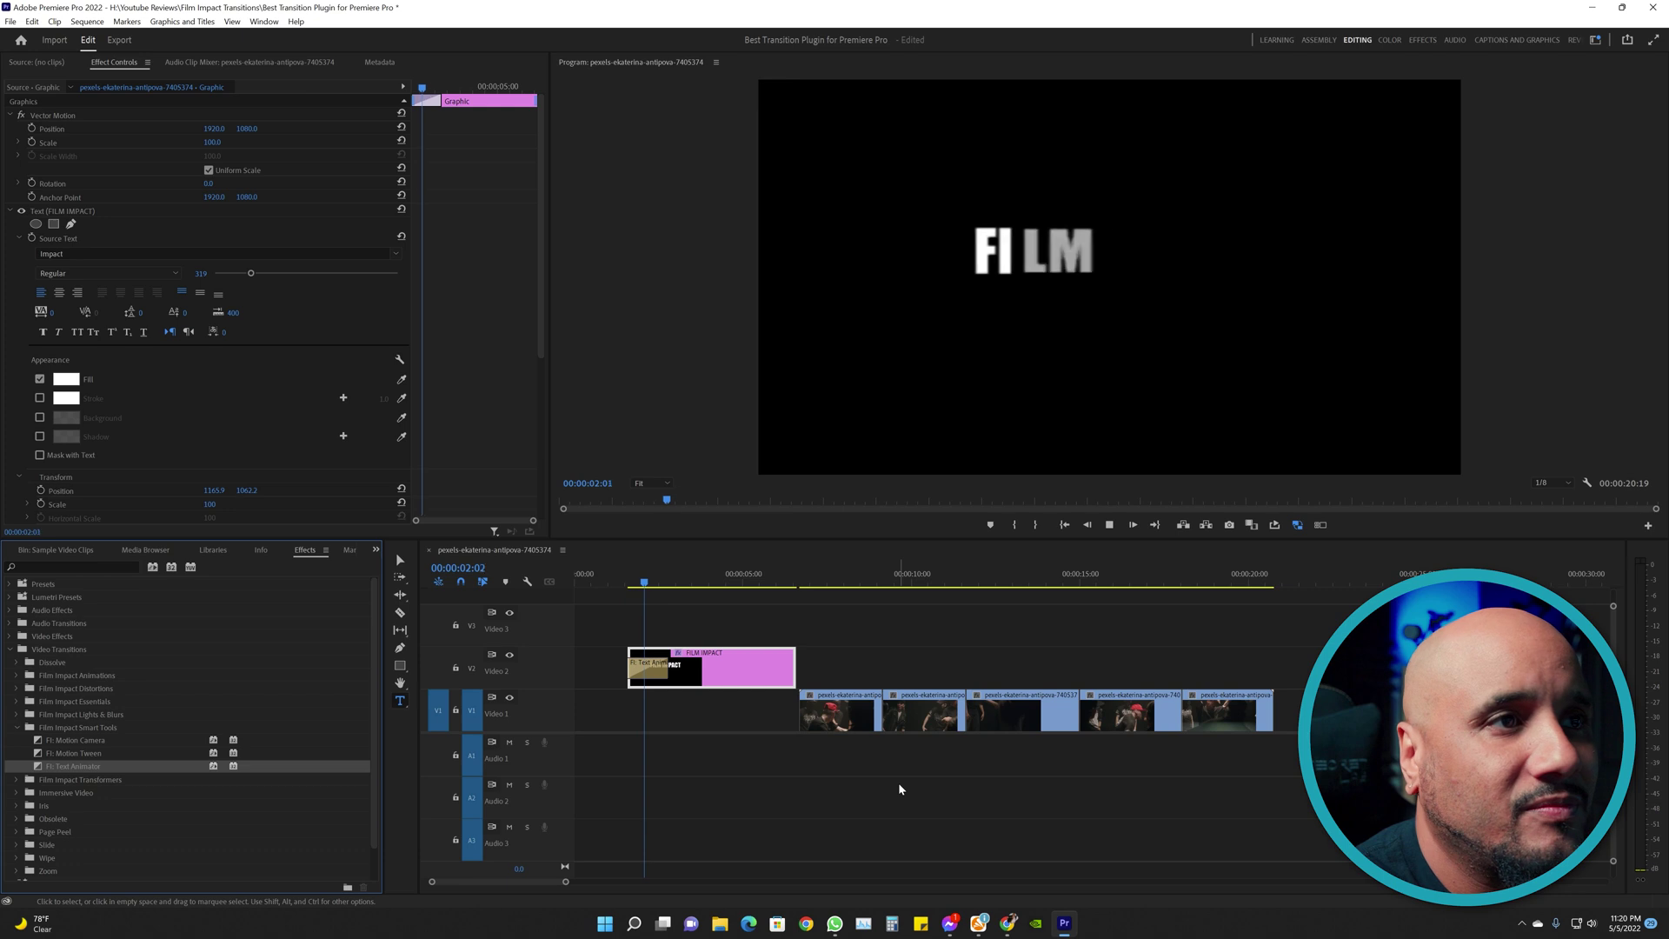
key(space)
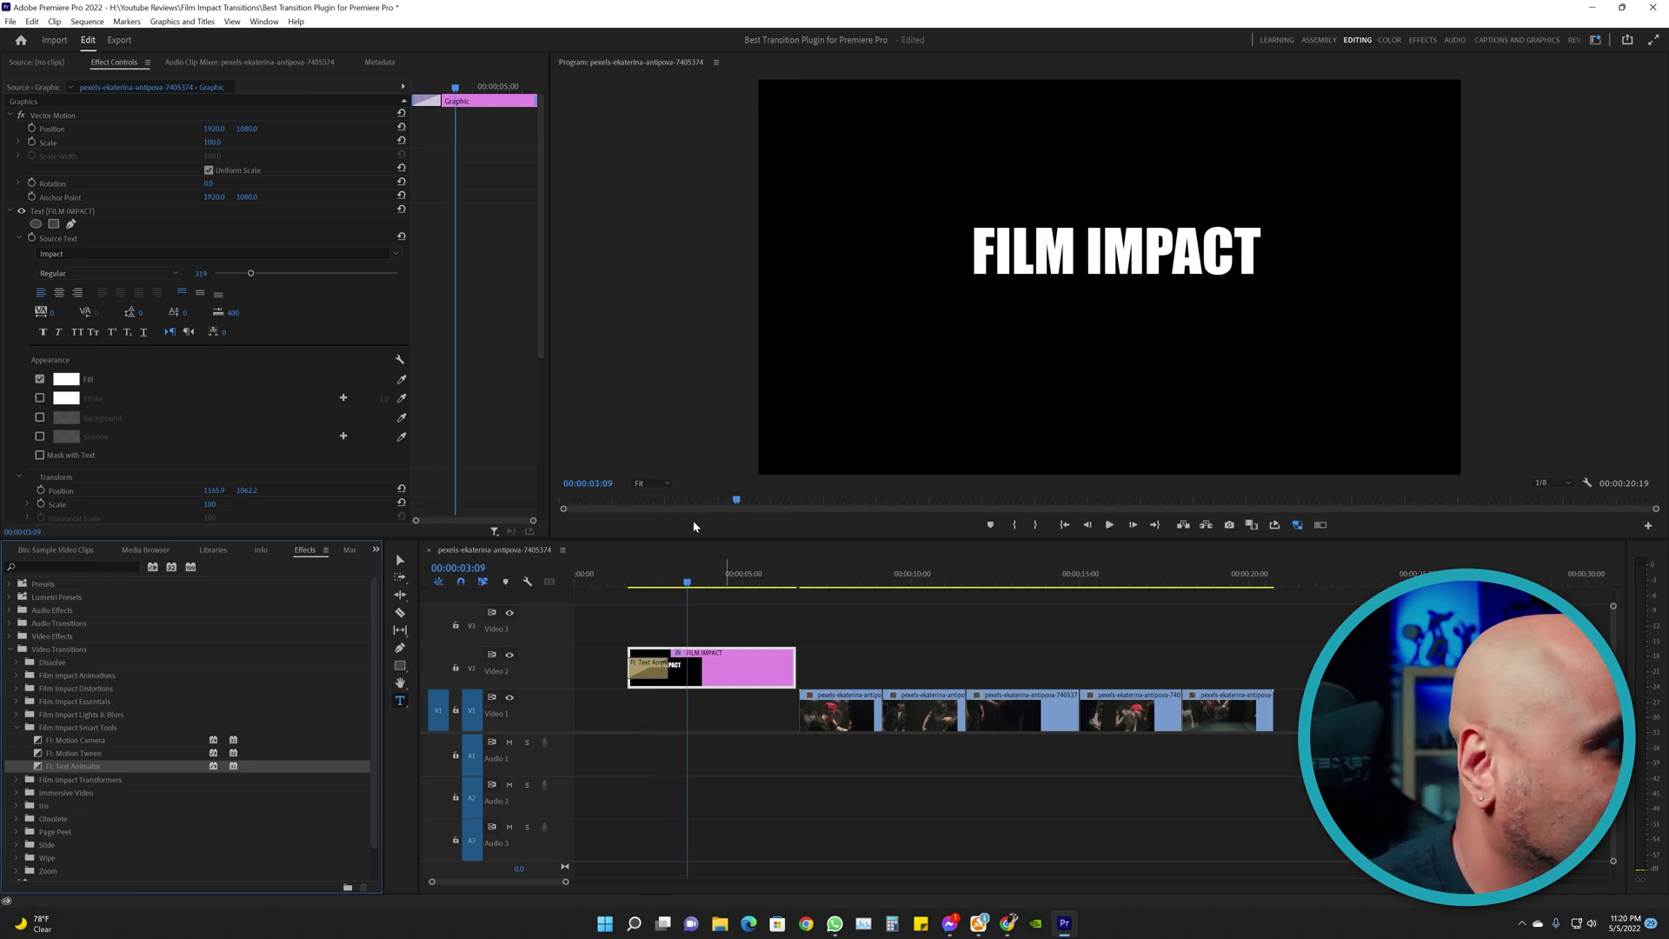
- Randomize the Text Animator settings repeatedly with Surprise Me and scrub through each text animation
drag(681, 578, 632, 578)
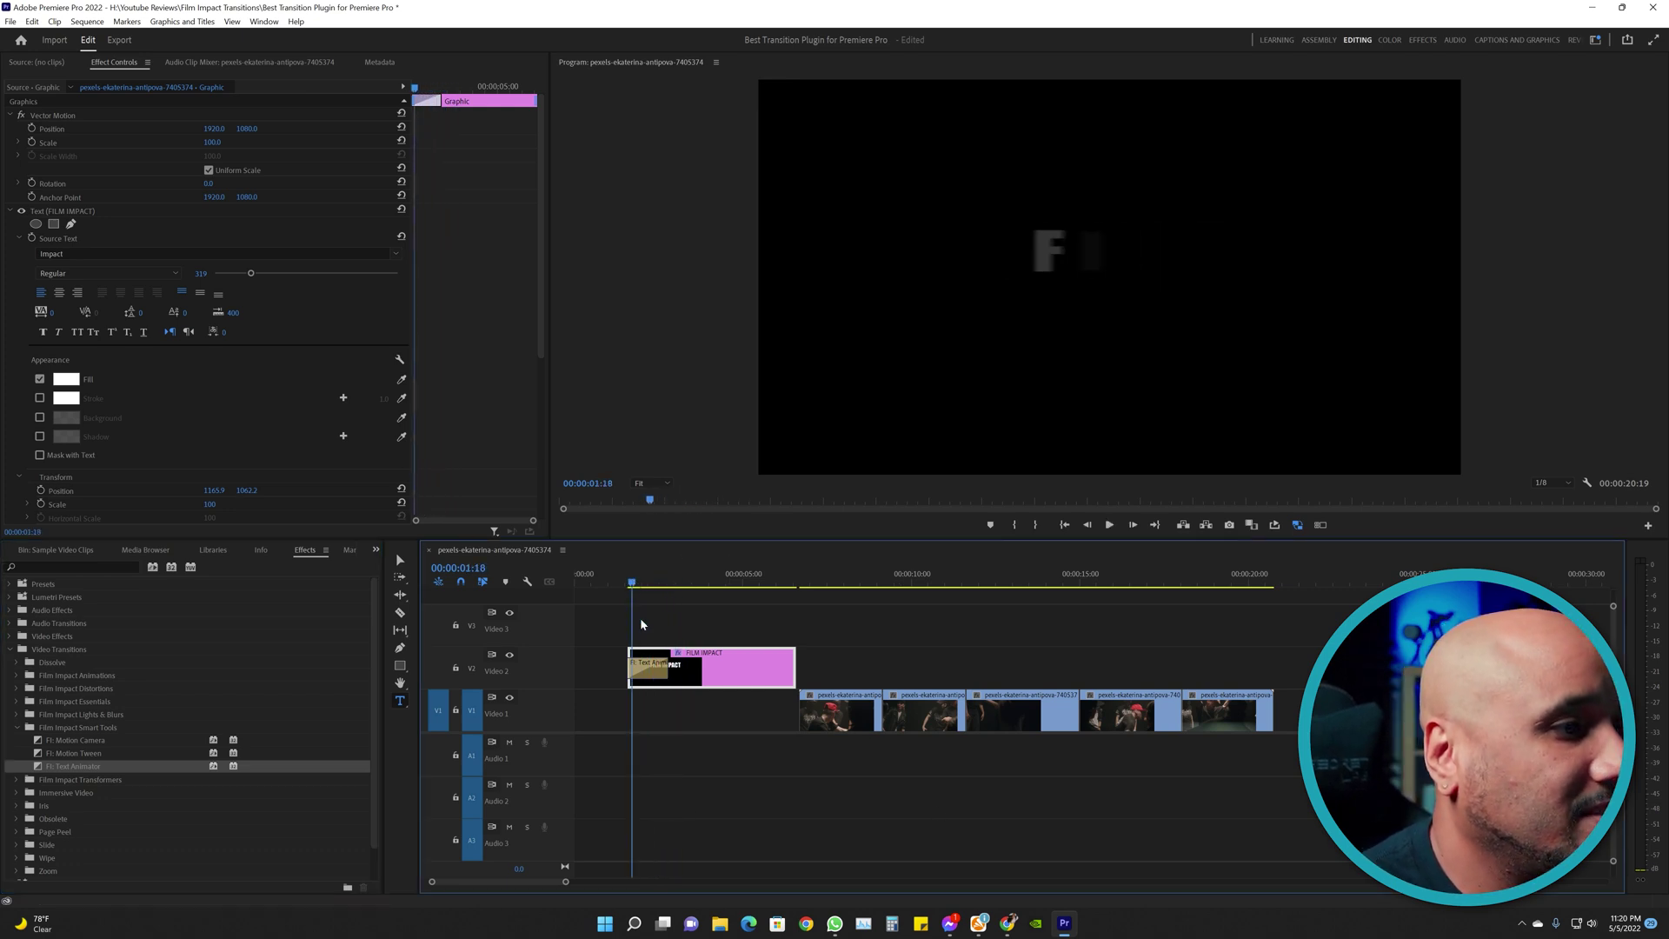
click(649, 672)
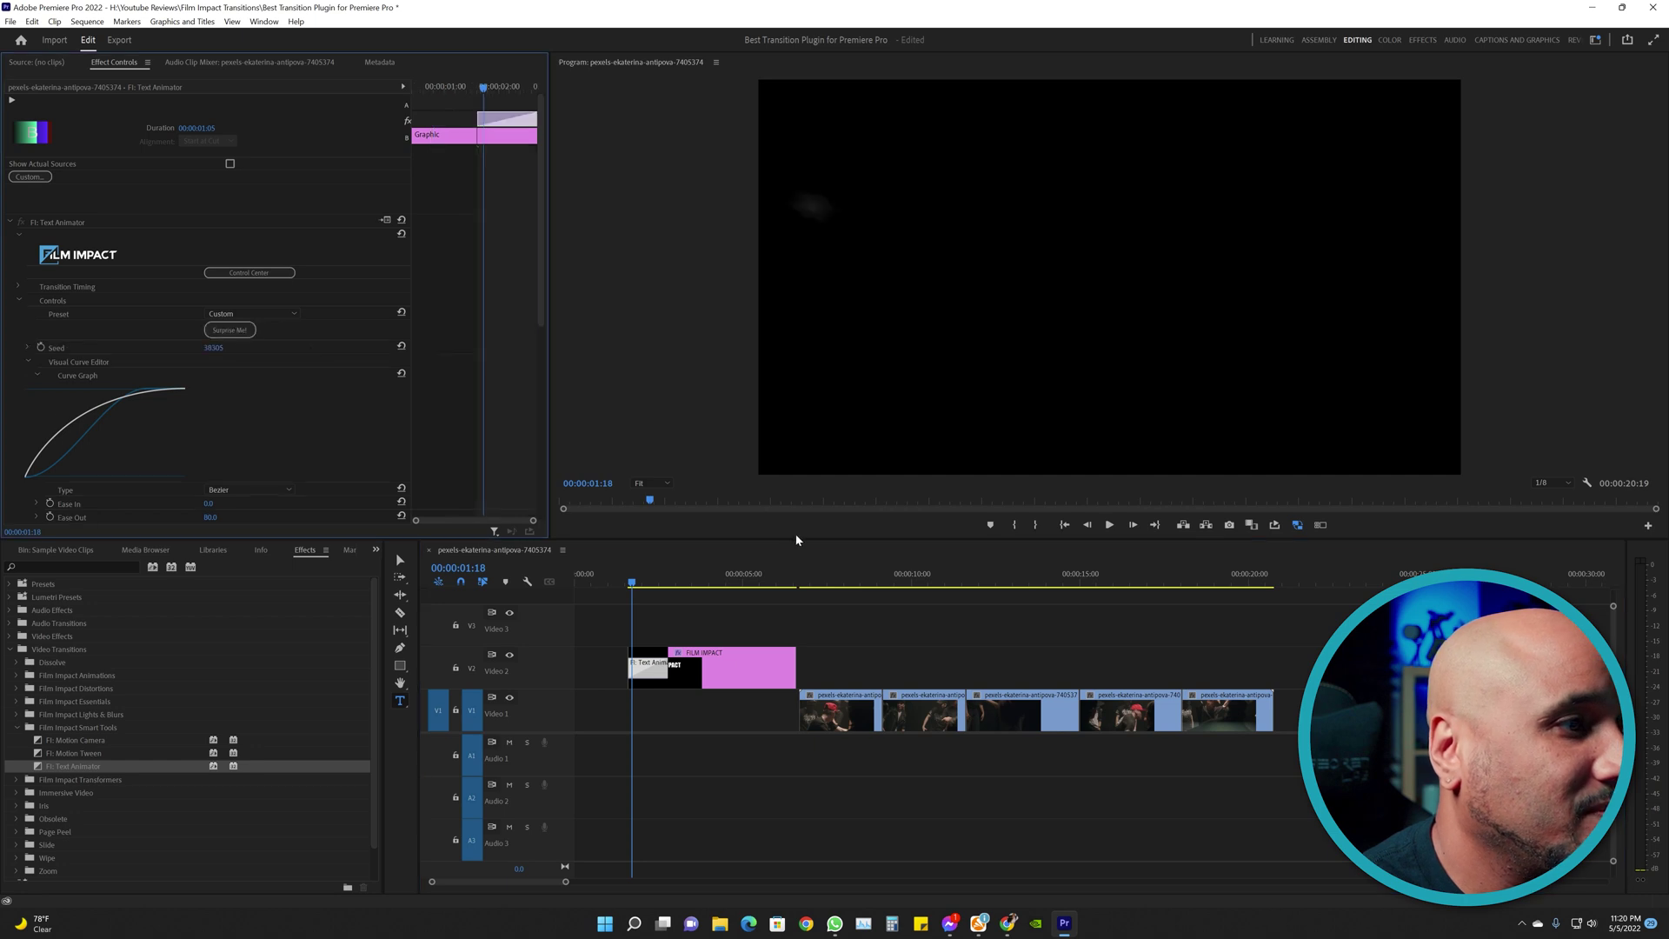
drag(632, 591, 666, 585)
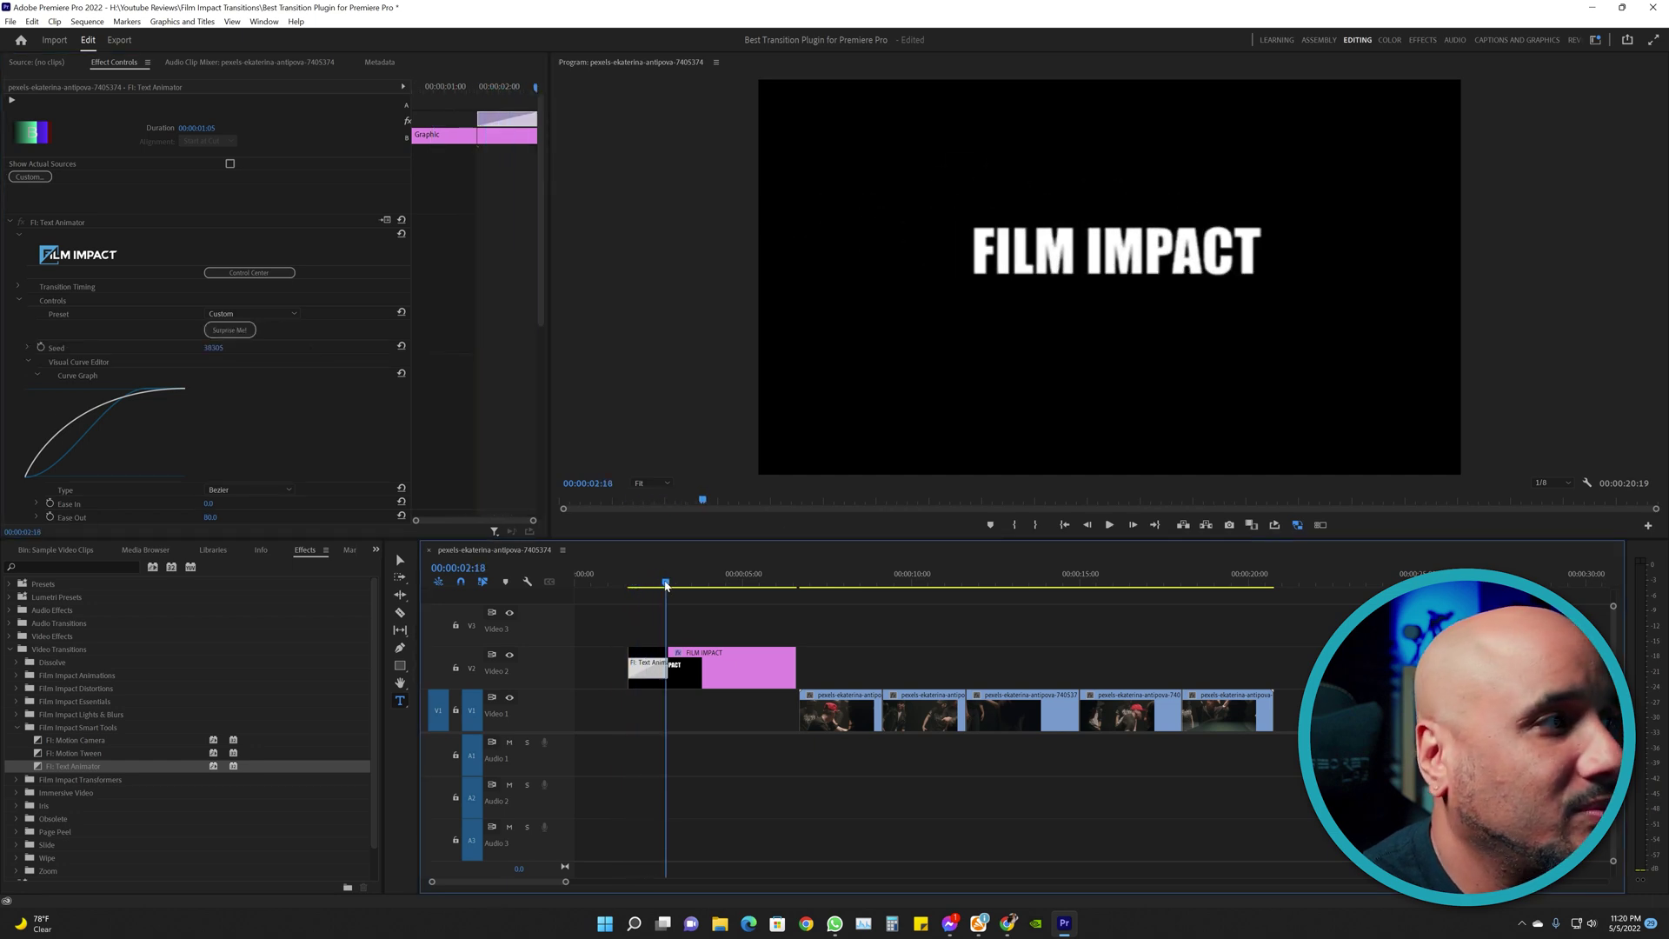
click(231, 330)
mouse_move(659, 580)
mouse_down()
mouse_move(588, 582)
mouse_move(686, 582)
mouse_up()
click(228, 332)
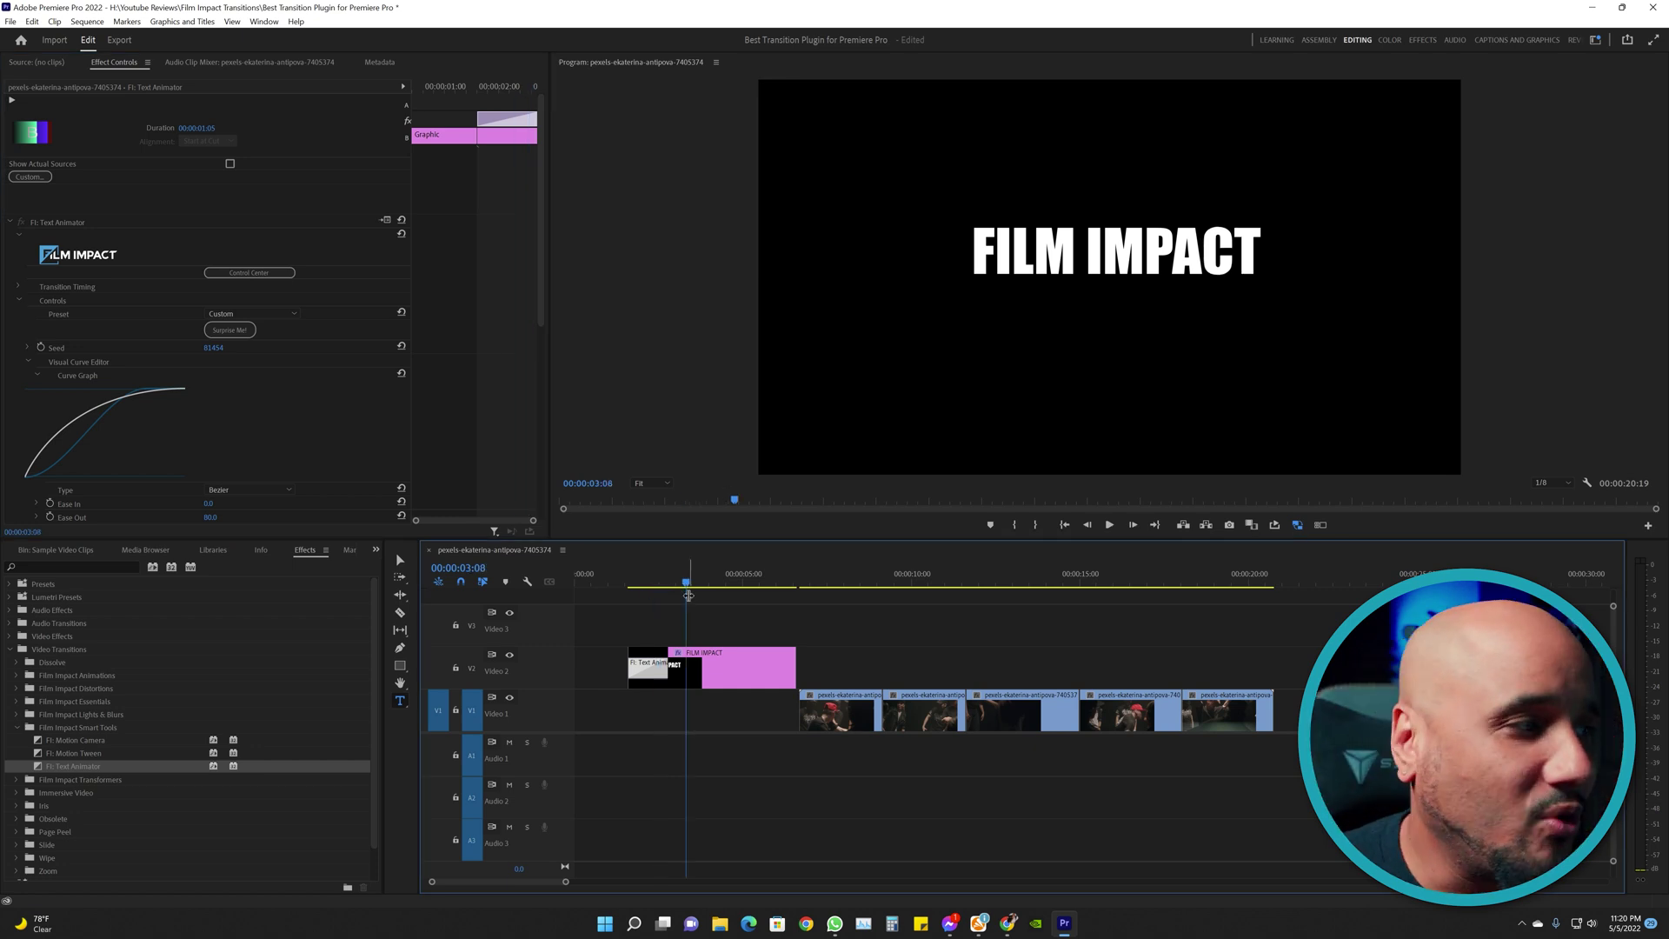
- Replace the Text Animator at the start of the FILM IMPACT graphic with FI: Glitch 2.0 Impacts and scrub through it
click(15, 730)
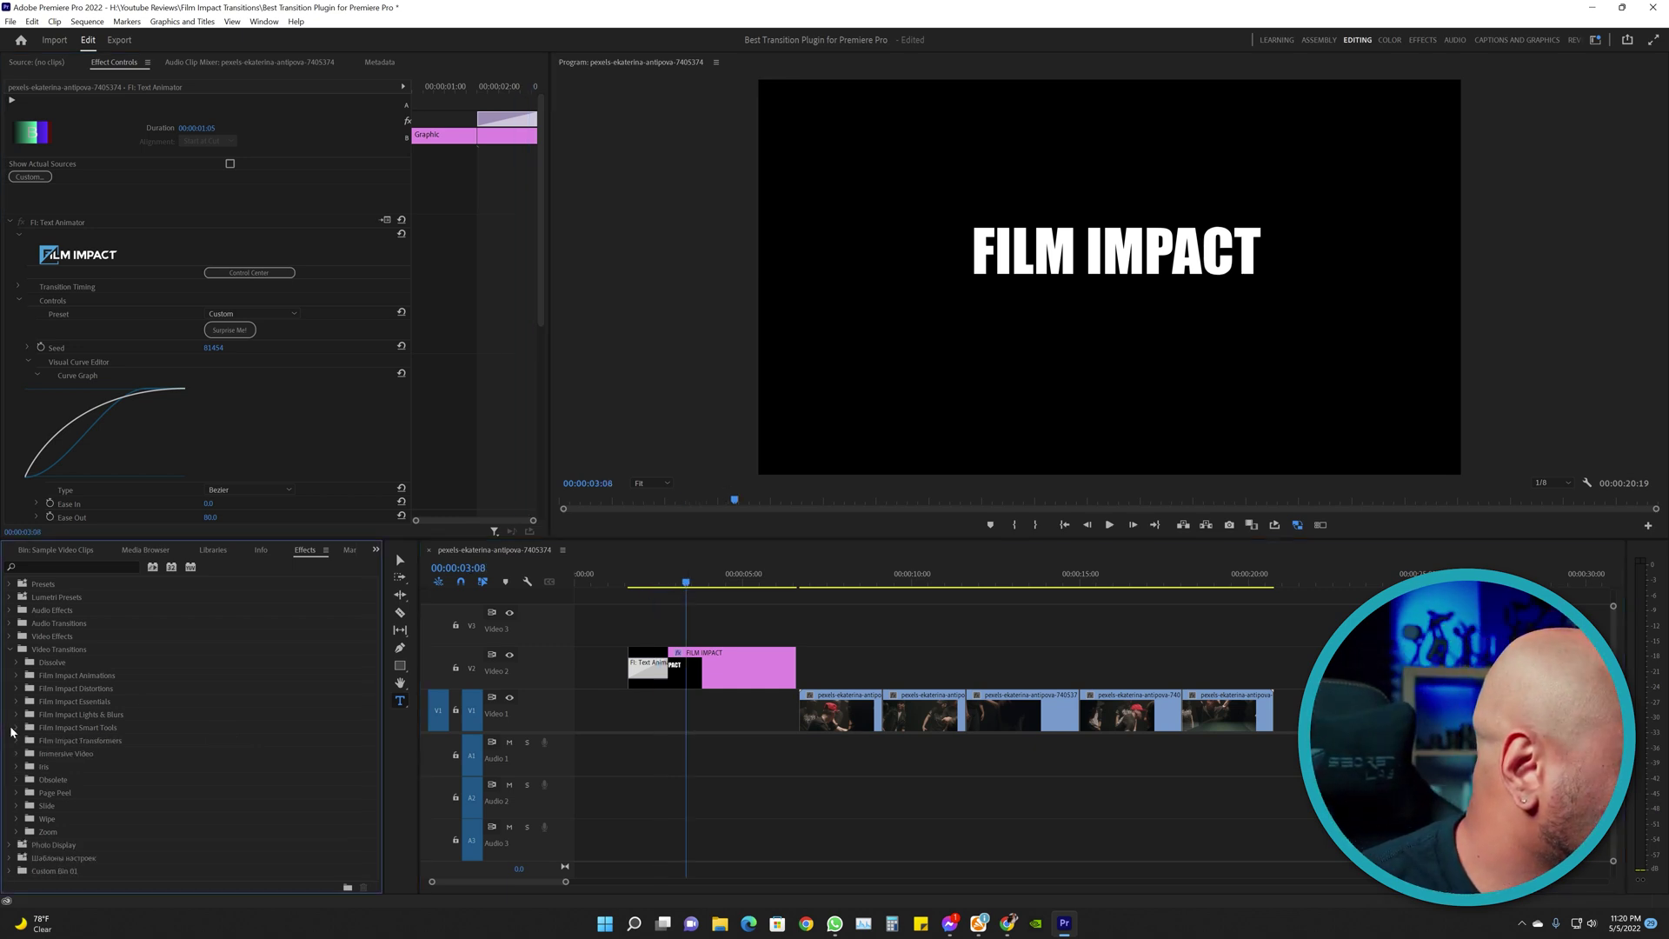
click(17, 688)
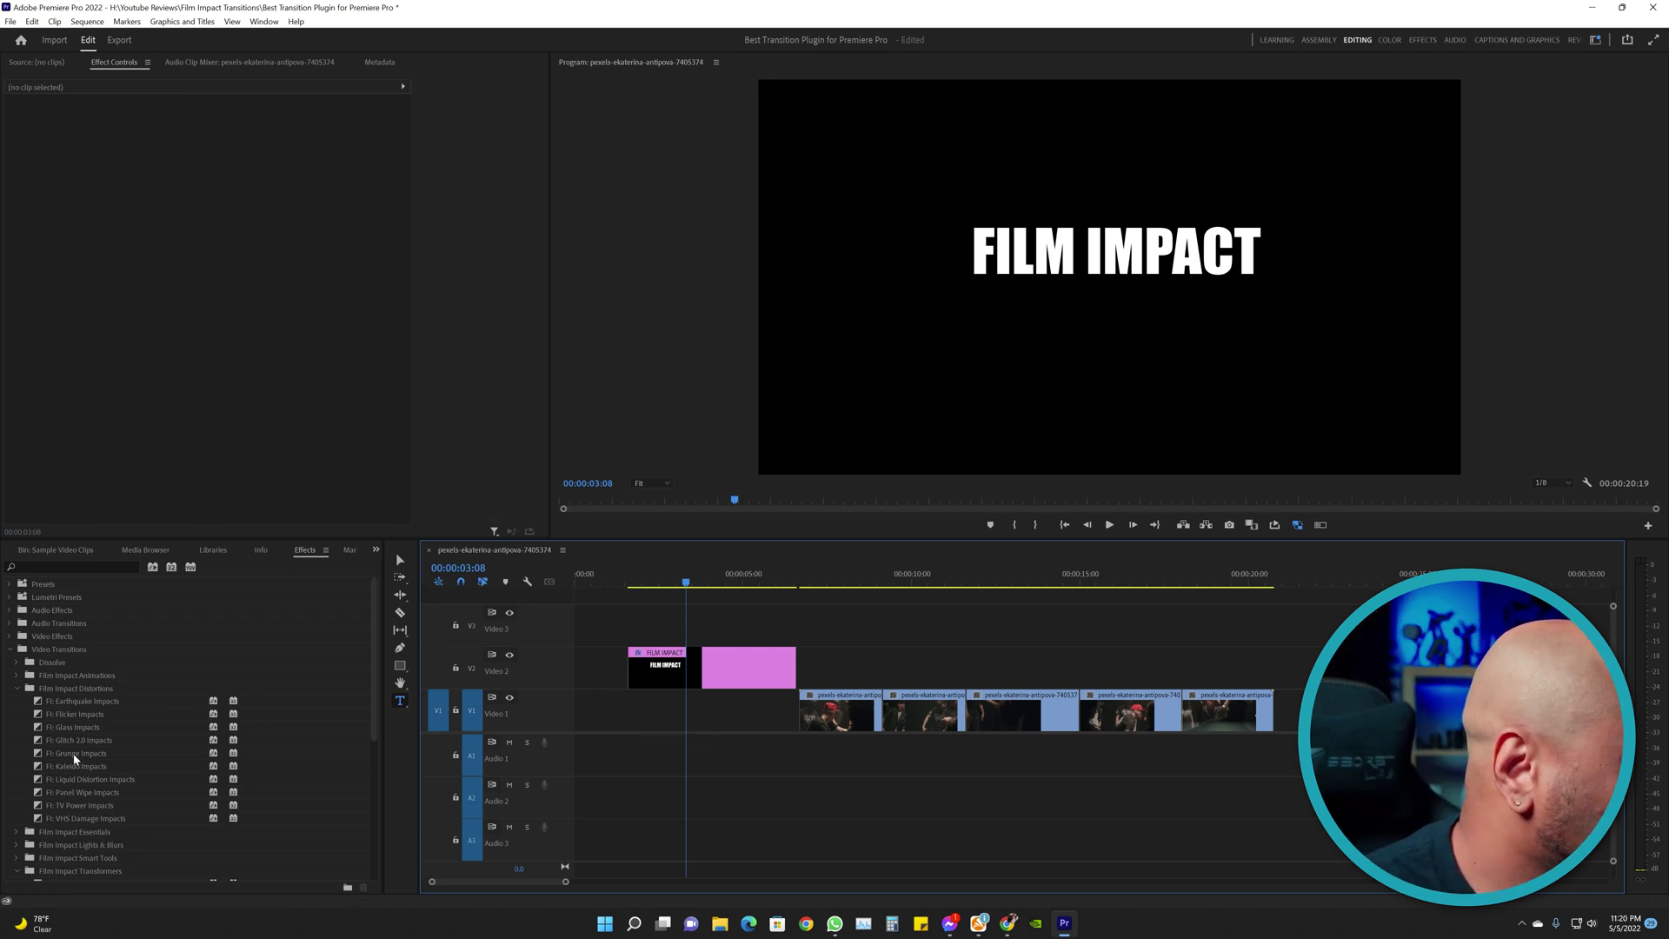
drag(68, 743, 634, 684)
mouse_move(637, 582)
mouse_down()
mouse_move(622, 583)
mouse_move(679, 584)
mouse_move(640, 592)
mouse_move(666, 594)
mouse_up()
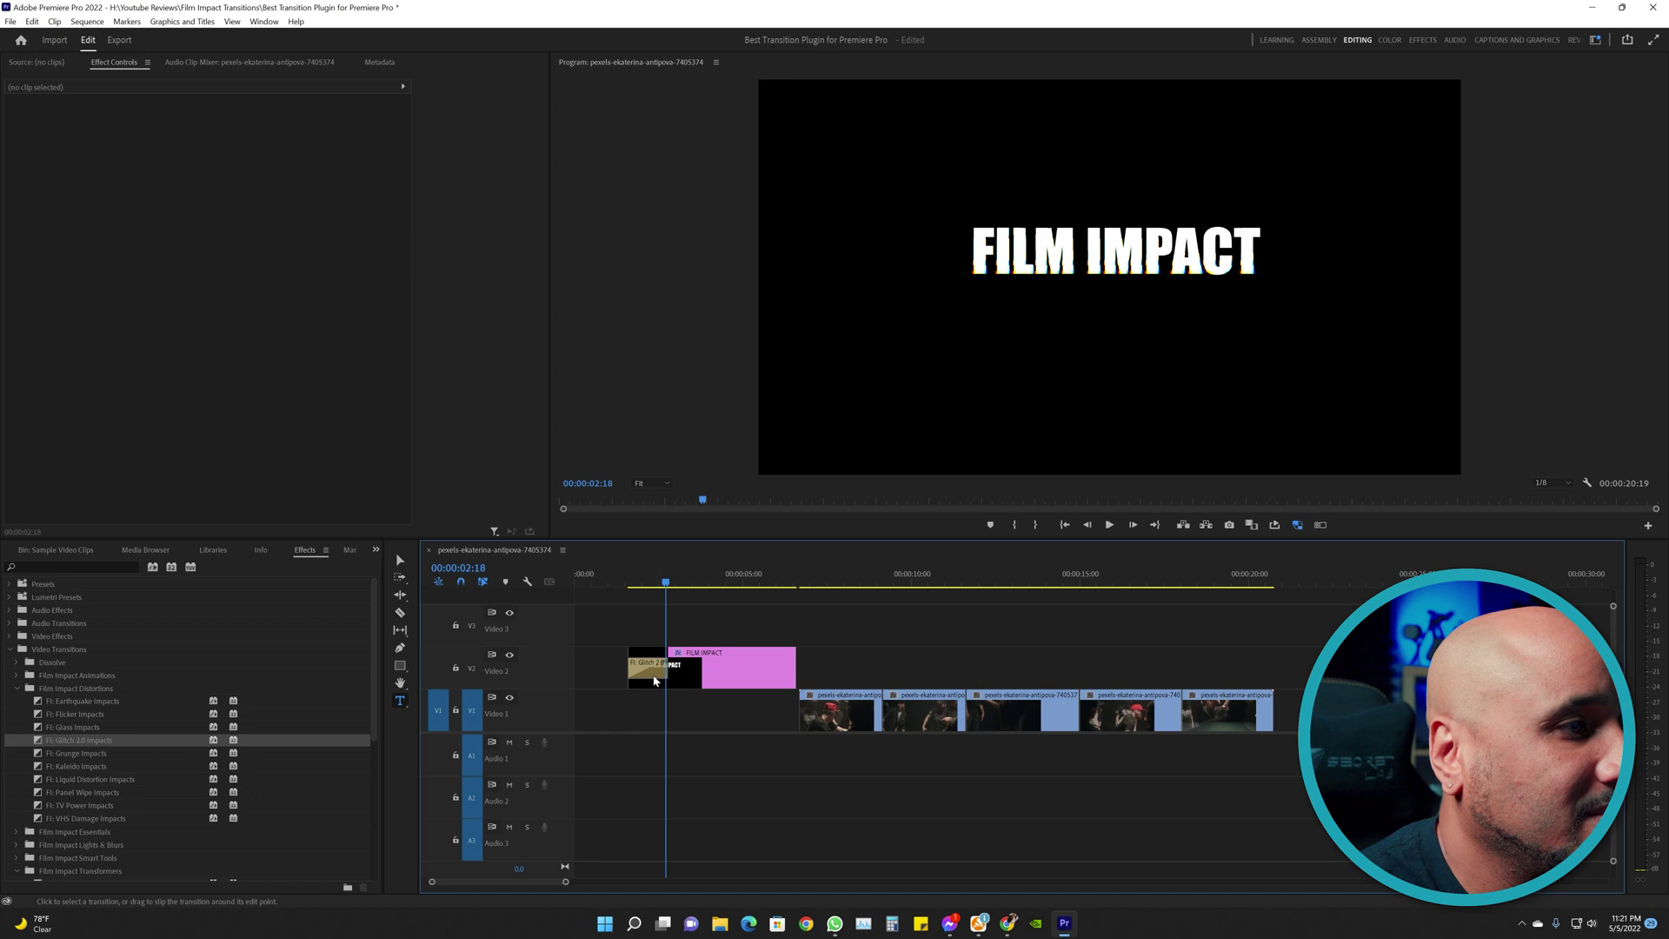
- Randomize the Glitch 2.0 Impacts settings twice with Surprise Me and scrub through the text transition
click(655, 681)
click(246, 316)
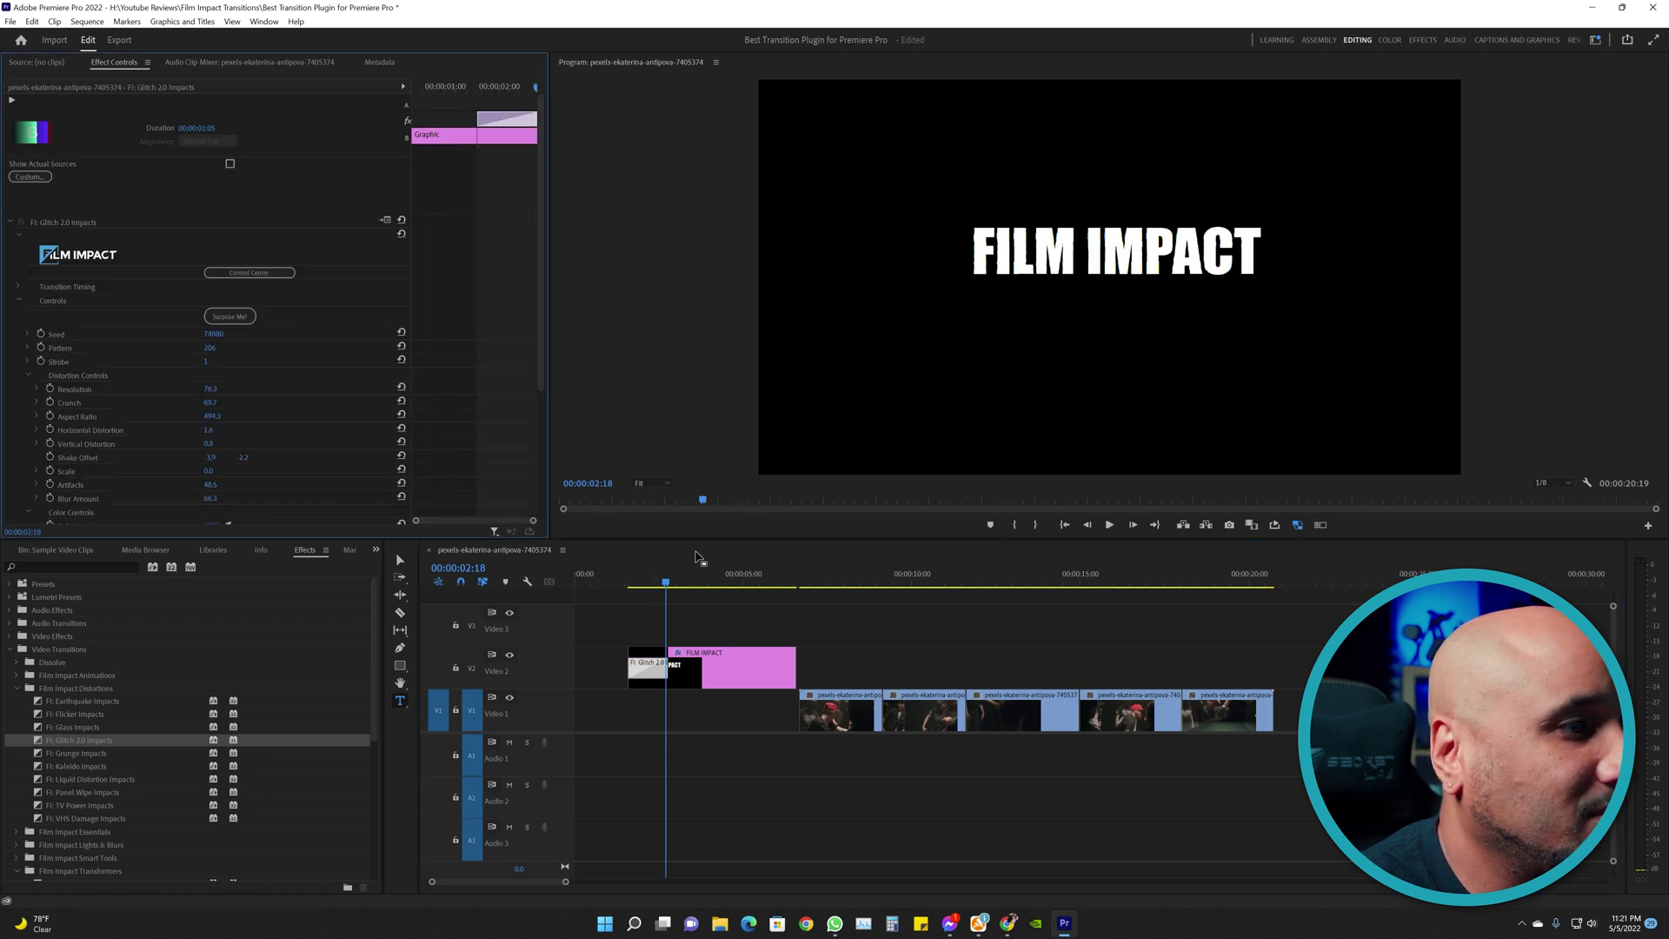
drag(643, 584, 734, 595)
click(230, 317)
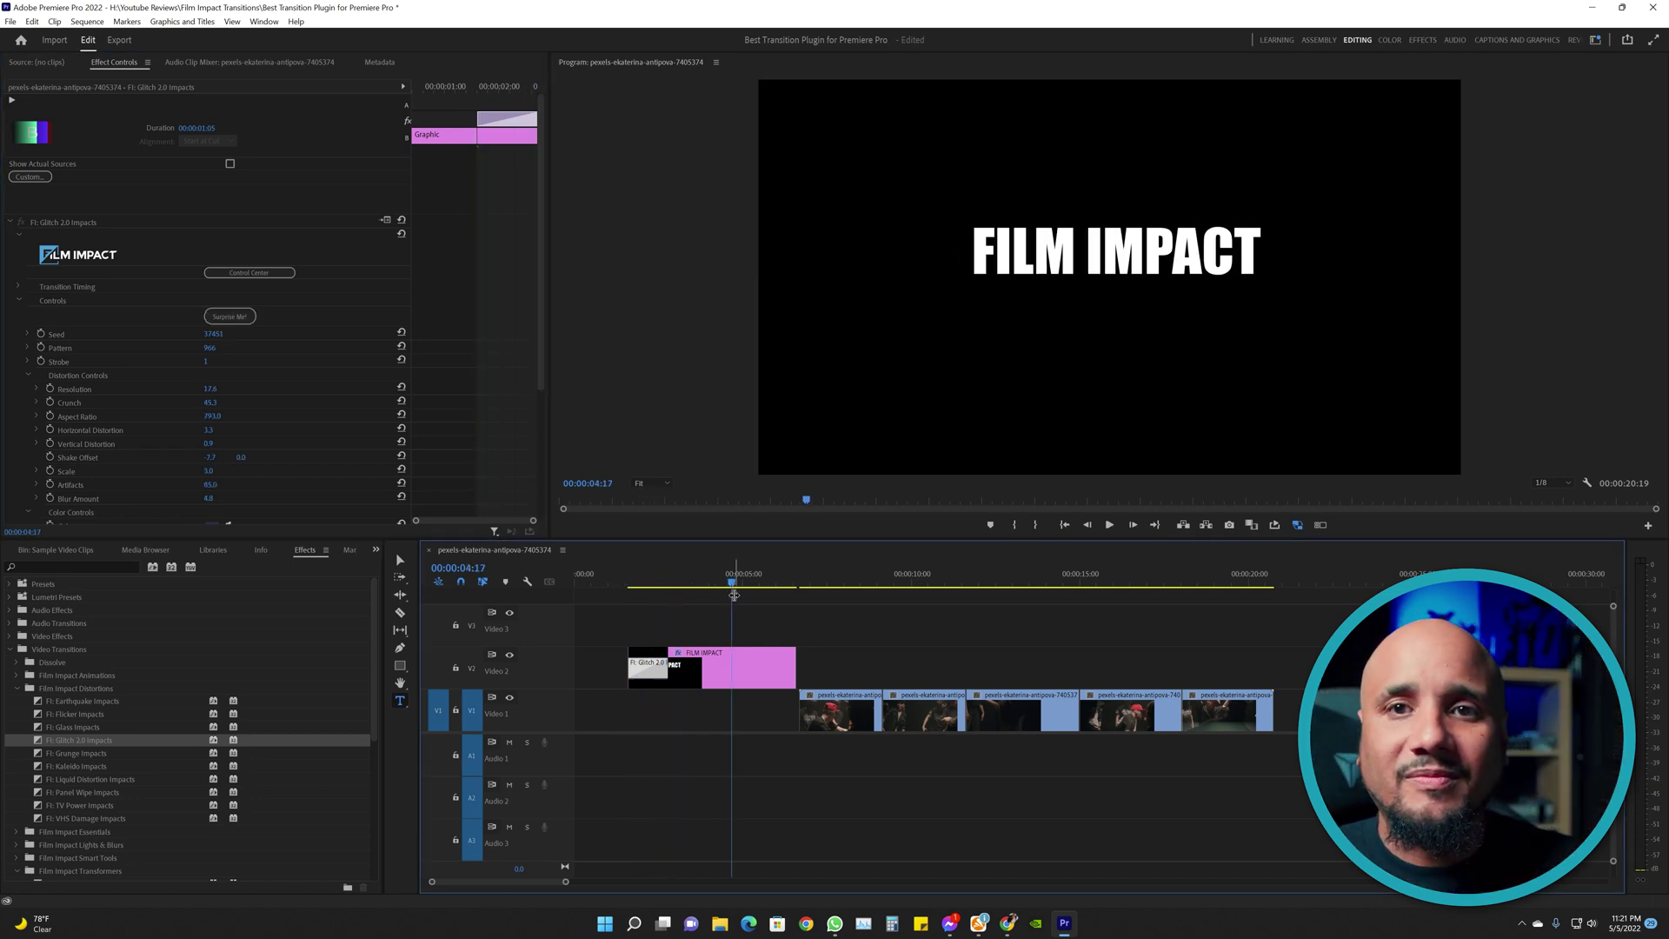